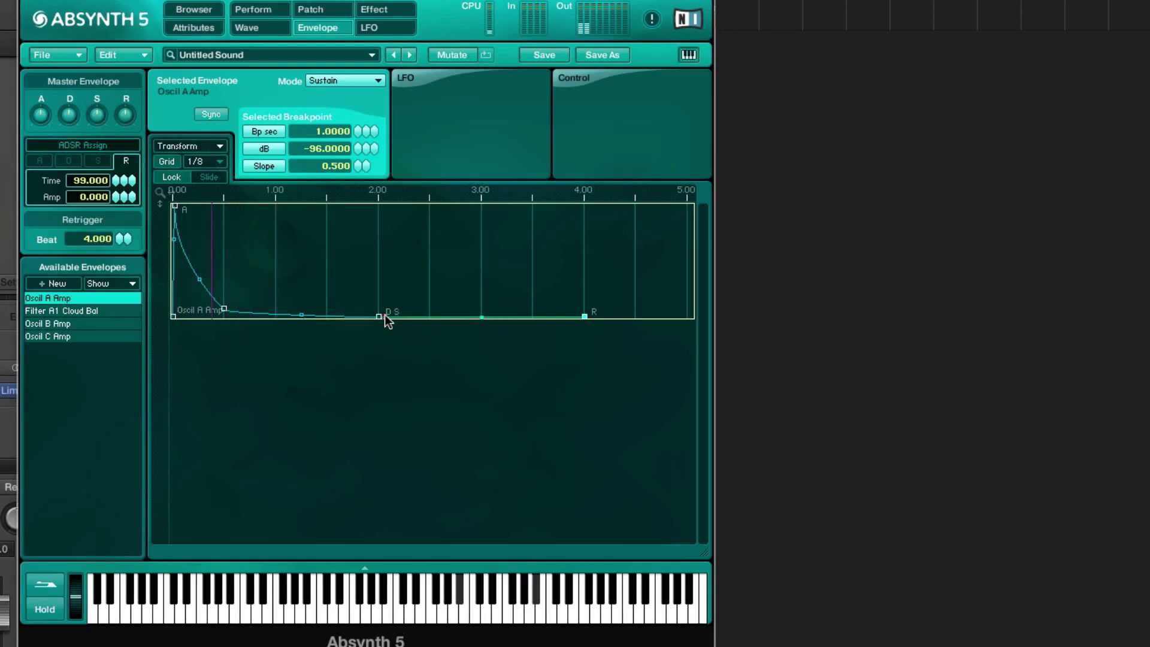
# Step: Raise the sustain breakpoint to about -11 dB, steepen its curve and move it to 2.5 s
pyautogui.moveTo(378, 314); pyautogui.dragTo(376, 280)
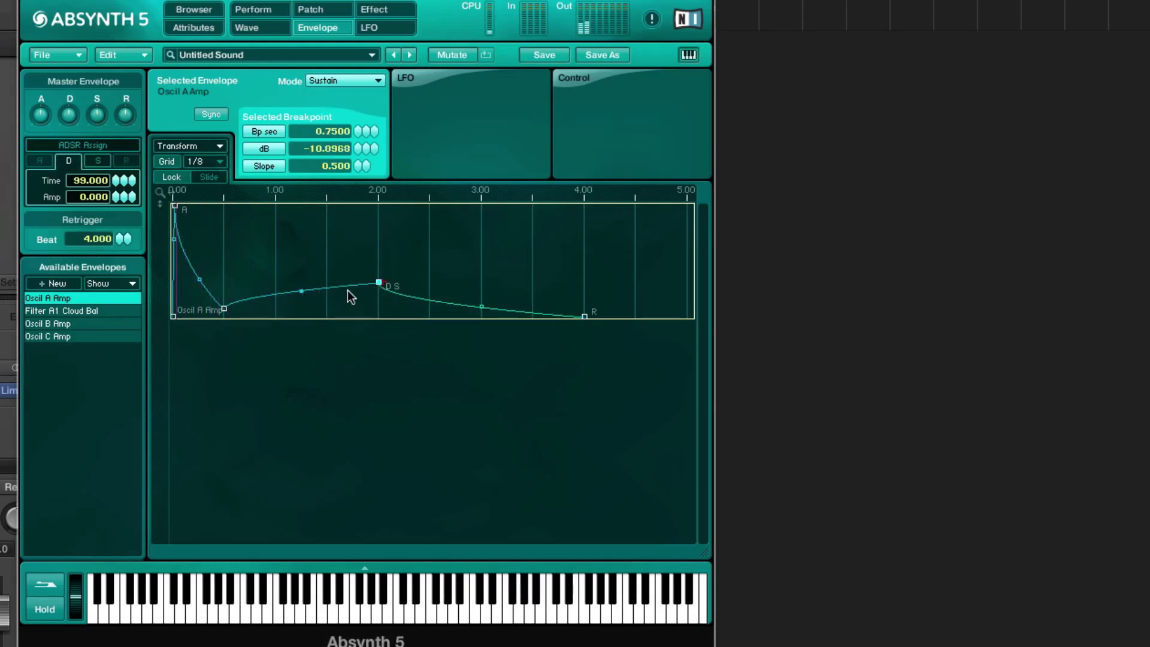
pyautogui.moveTo(224, 308); pyautogui.dragTo(225, 311)
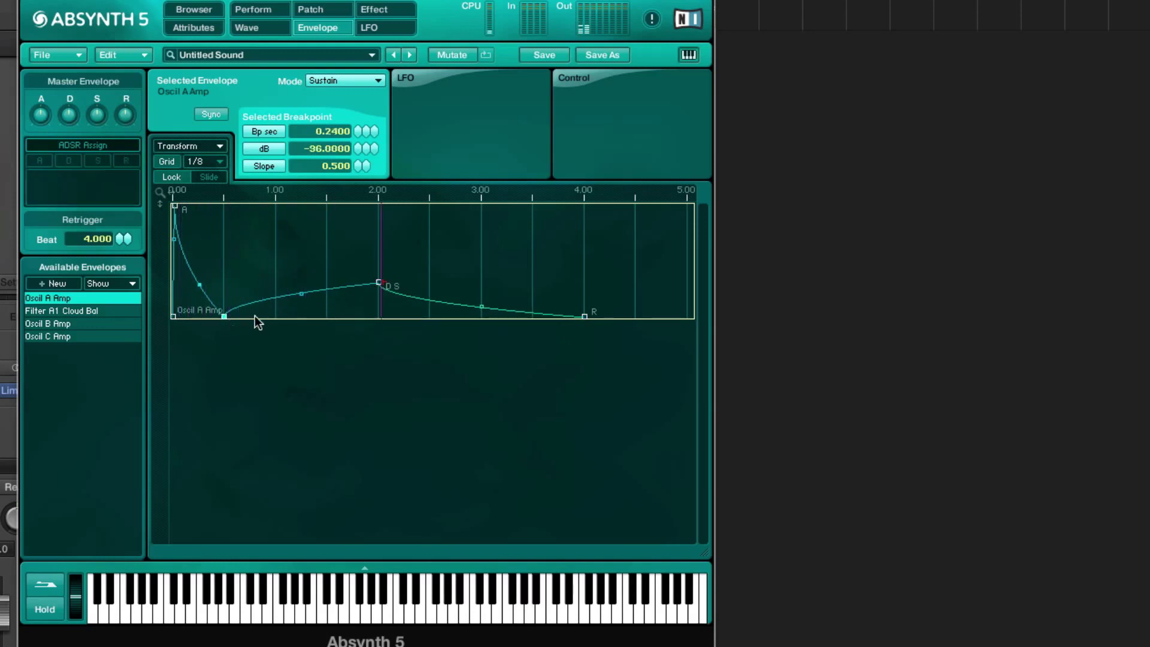
pyautogui.moveTo(303, 300); pyautogui.dragTo(376, 416)
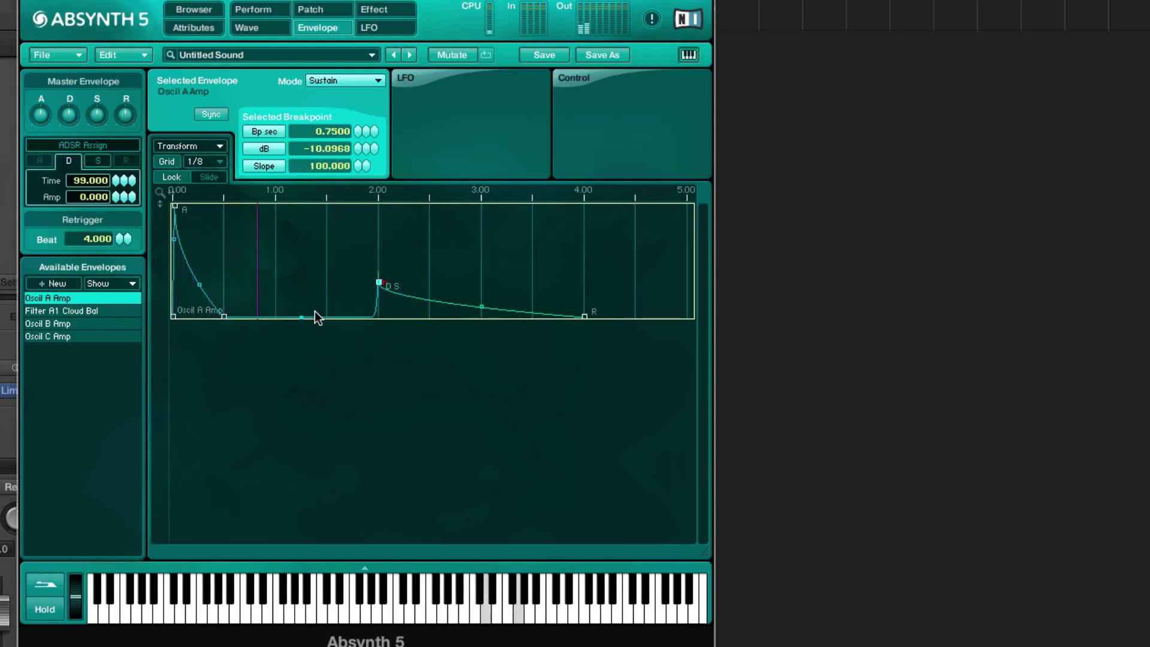
pyautogui.moveTo(378, 282); pyautogui.dragTo(435, 322)
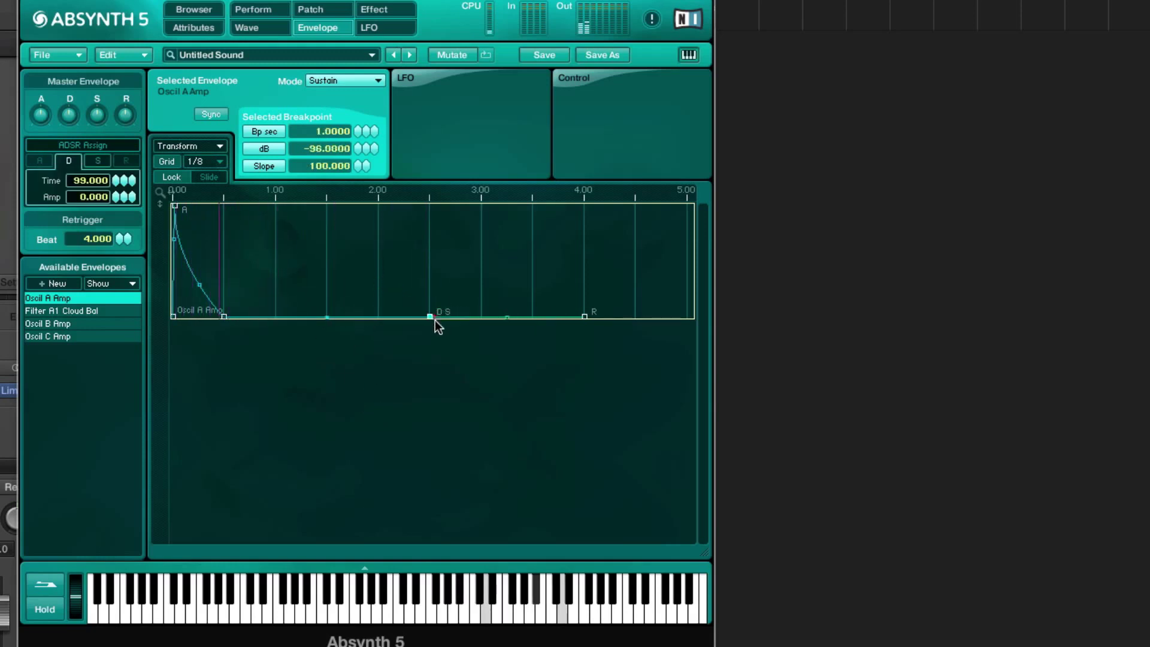
pyautogui.moveTo(222, 316); pyautogui.dragTo(340, 326)
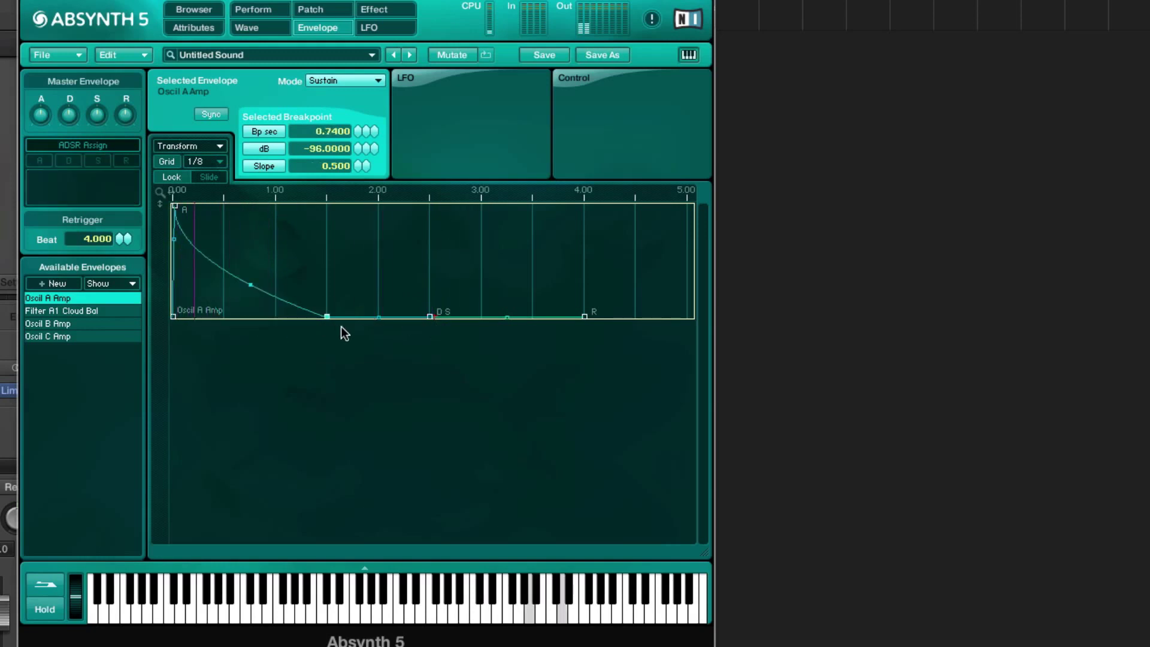
# Step: Add a breakpoint near 0.5 s and move the plateau end to 0.75 s with a gradual curve
pyautogui.click(223, 275)
pyautogui.moveTo(226, 279); pyautogui.dragTo(274, 223)
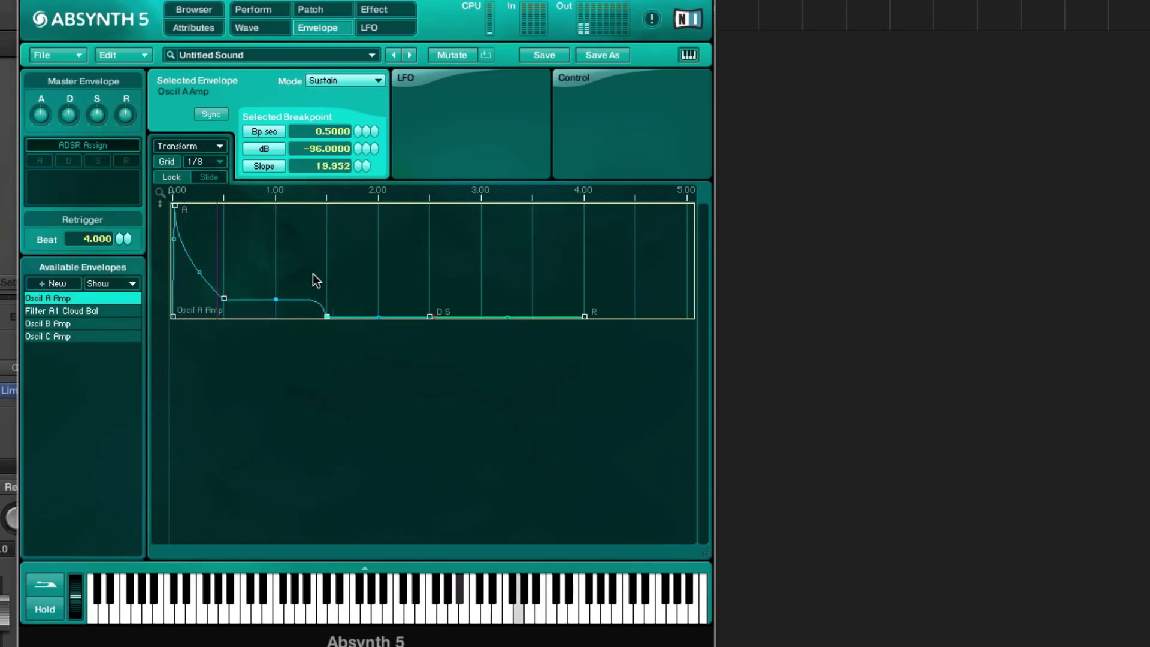
pyautogui.moveTo(328, 315); pyautogui.dragTo(365, 323)
pyautogui.moveTo(301, 299); pyautogui.dragTo(307, 342)
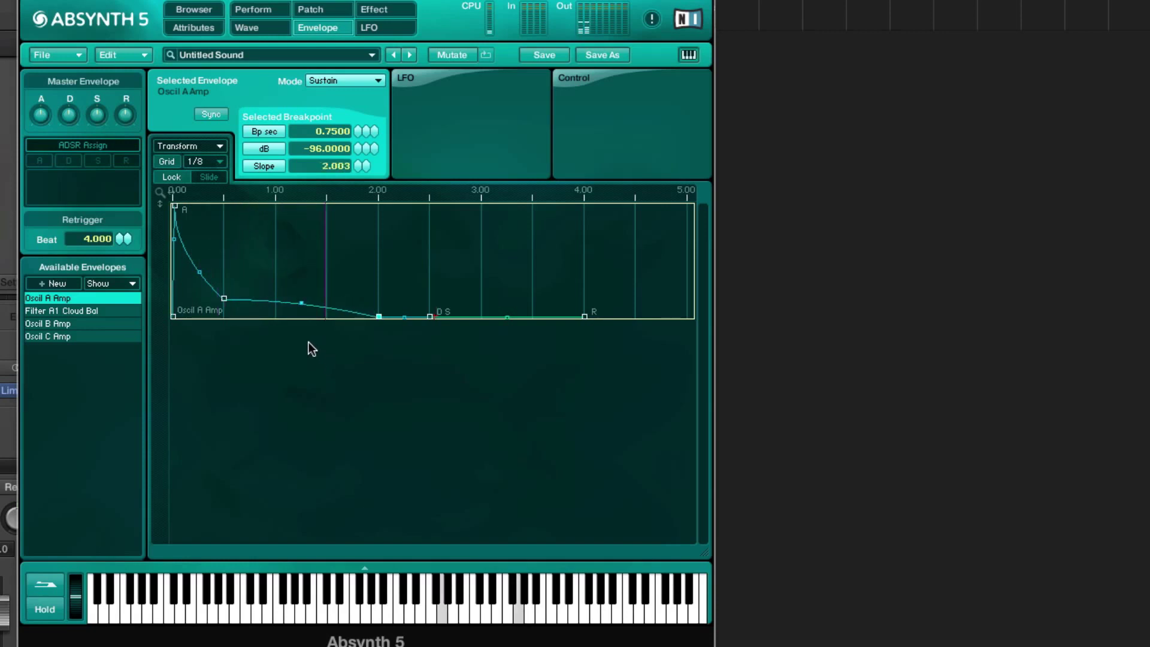
# Step: Check oscillator A's Saw_filt 3 wave on the Patch page without changing it
pyautogui.click(326, 10)
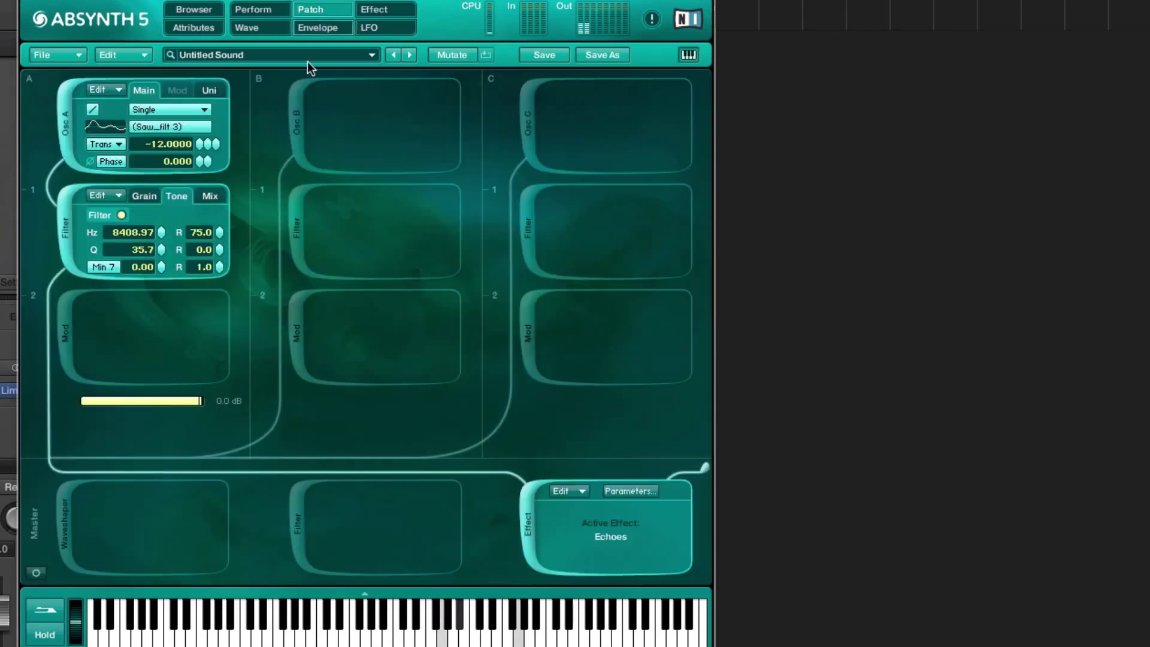
pyautogui.click(169, 127)
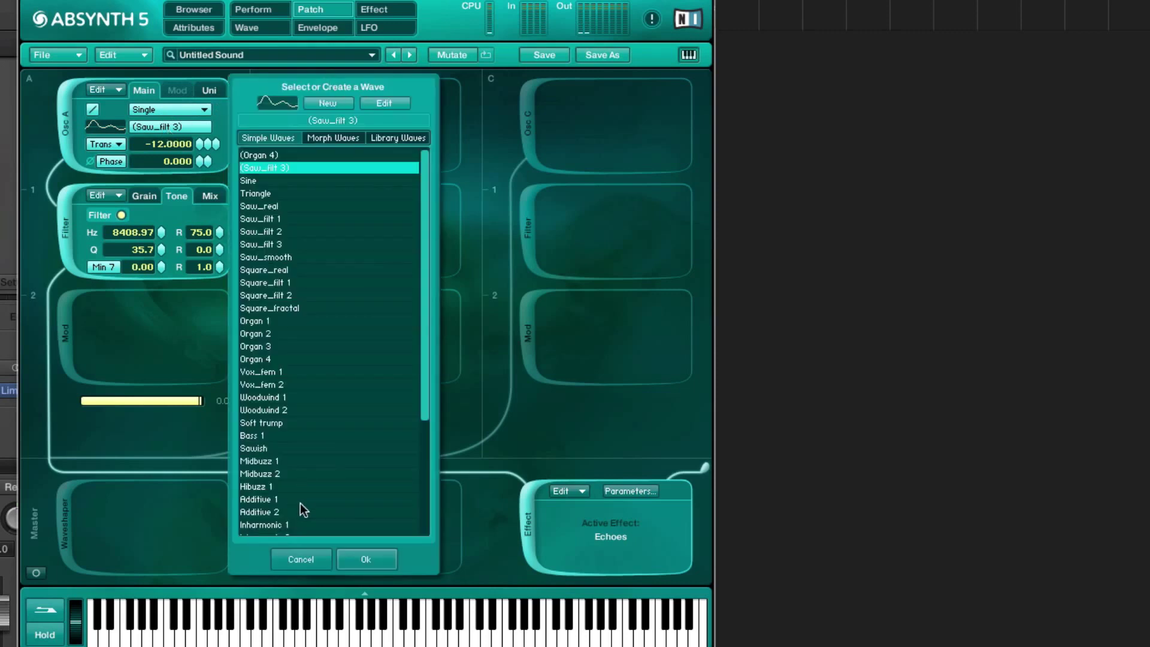
pyautogui.click(307, 558)
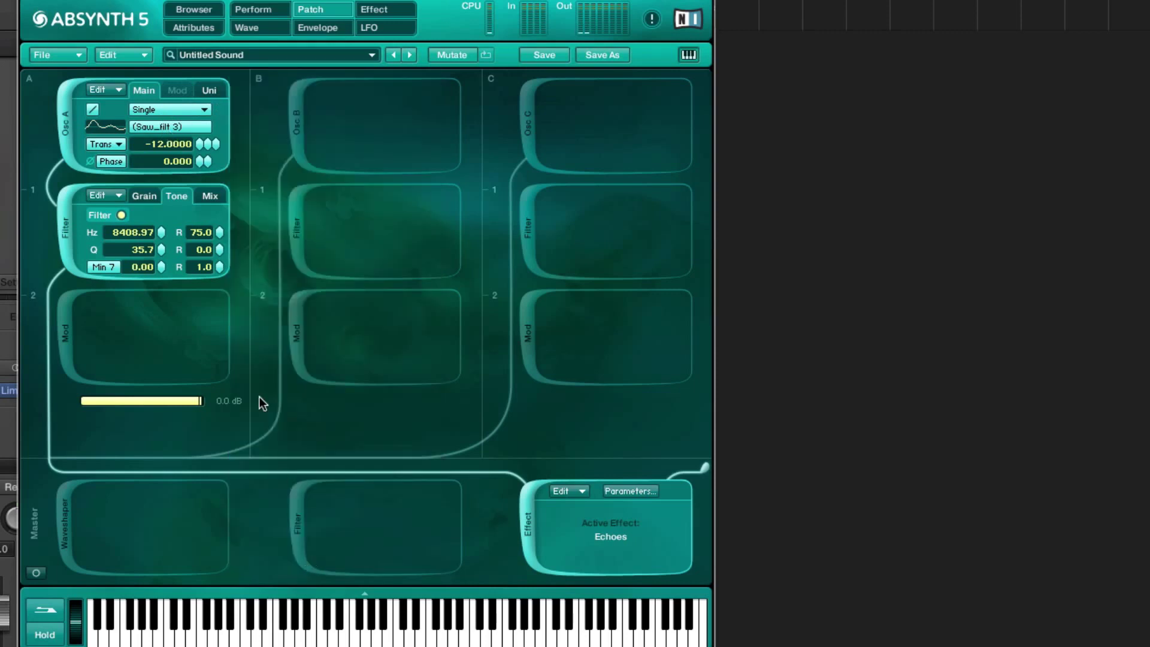
# Step: Open Saw_filt 3 in the Wave editor and normalize its level
pyautogui.click(270, 30)
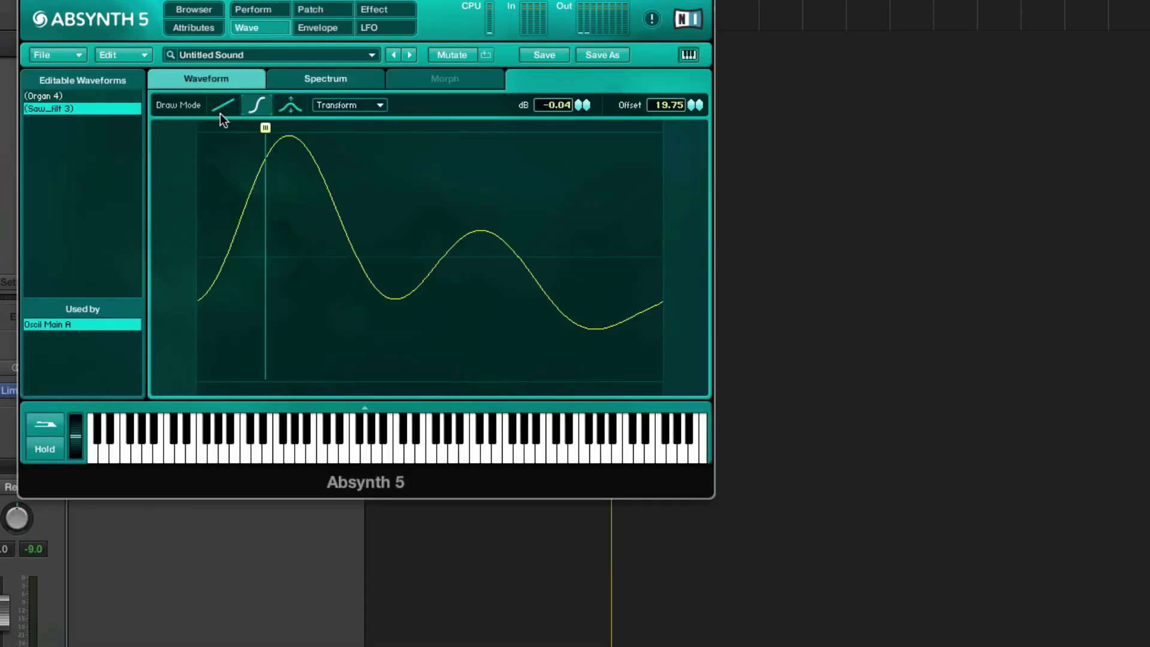
pyautogui.click(342, 107)
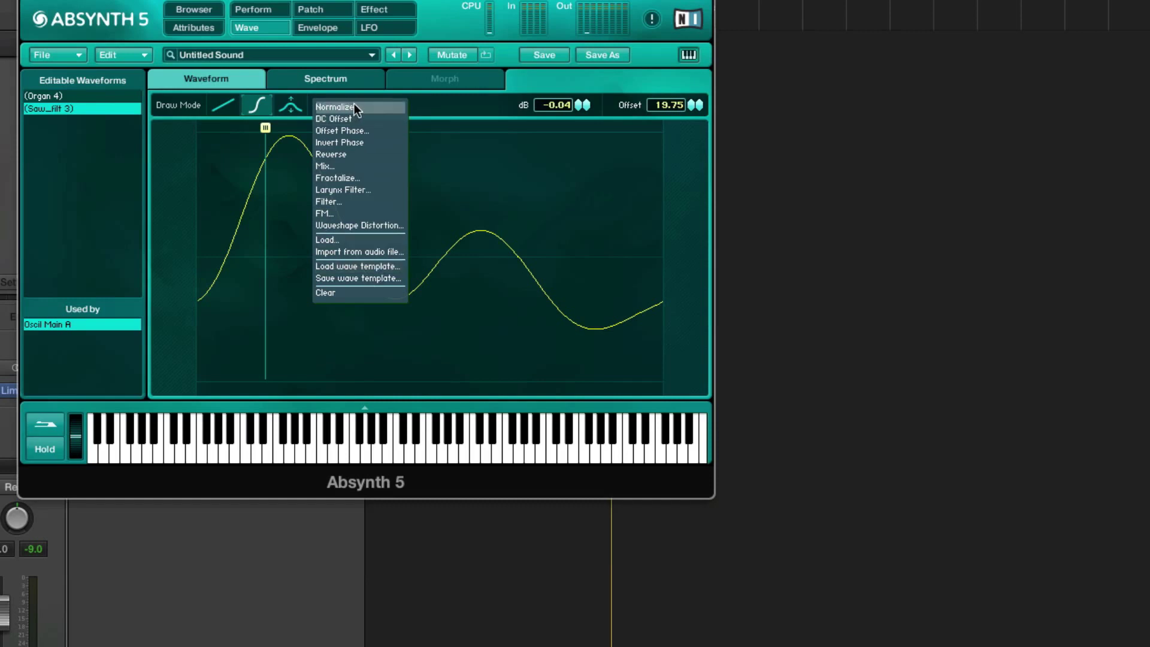
pyautogui.click(358, 107)
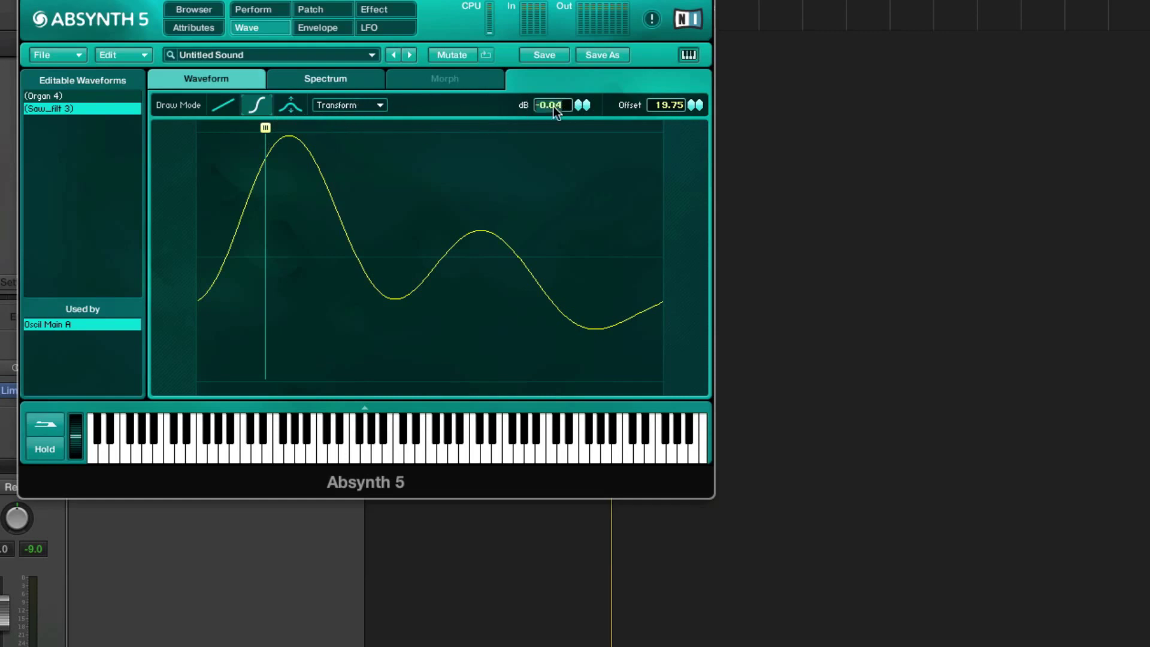
# Step: Set the wave's level to 0 dB and its offset to 0
pyautogui.write('0')
pyautogui.press('Return')
pyautogui.write('0')
pyautogui.press('Return')
pyautogui.press('space')
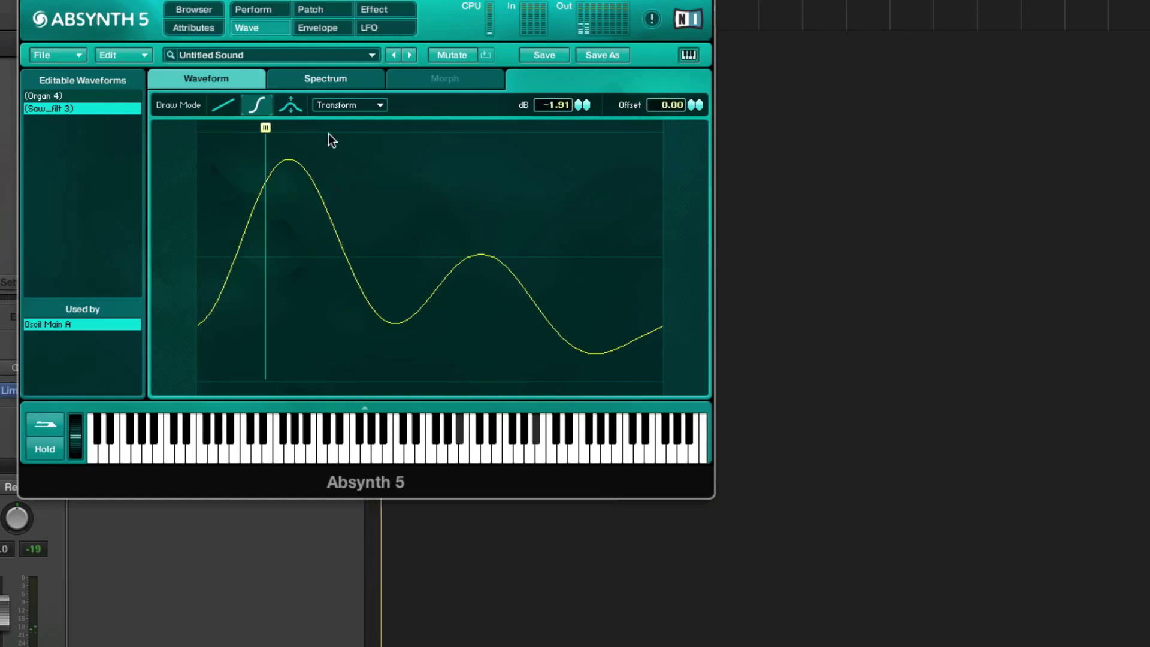
# Step: Try the DC Offset and Offset Phase transforms on the waveform
pyautogui.click(333, 107)
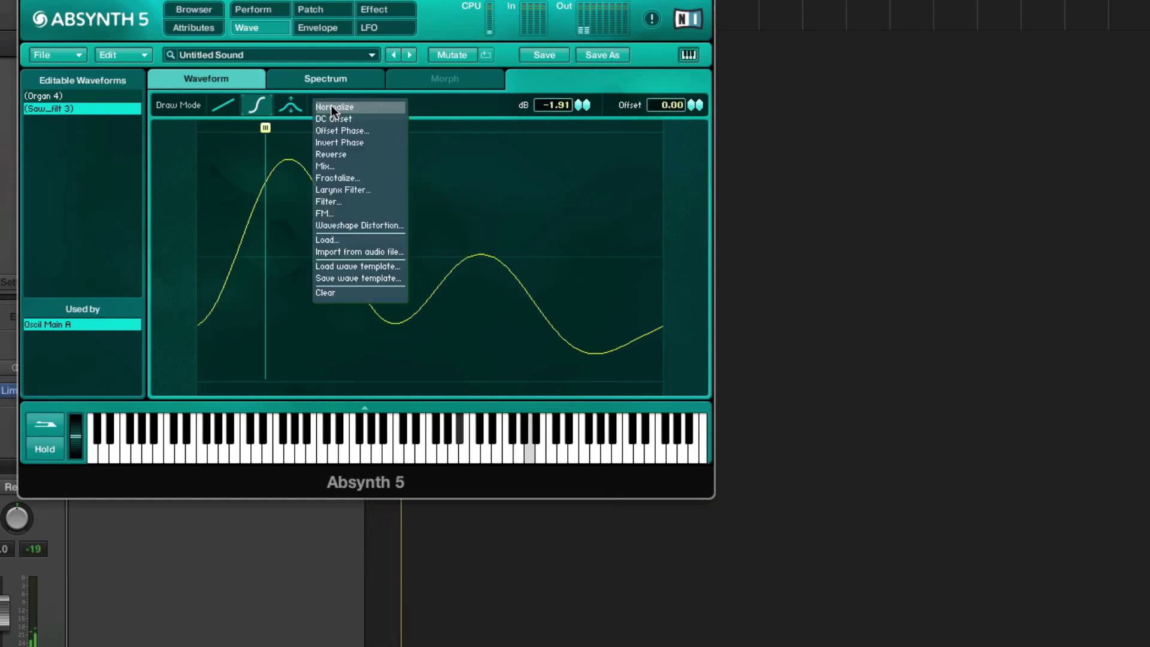
pyautogui.click(361, 117)
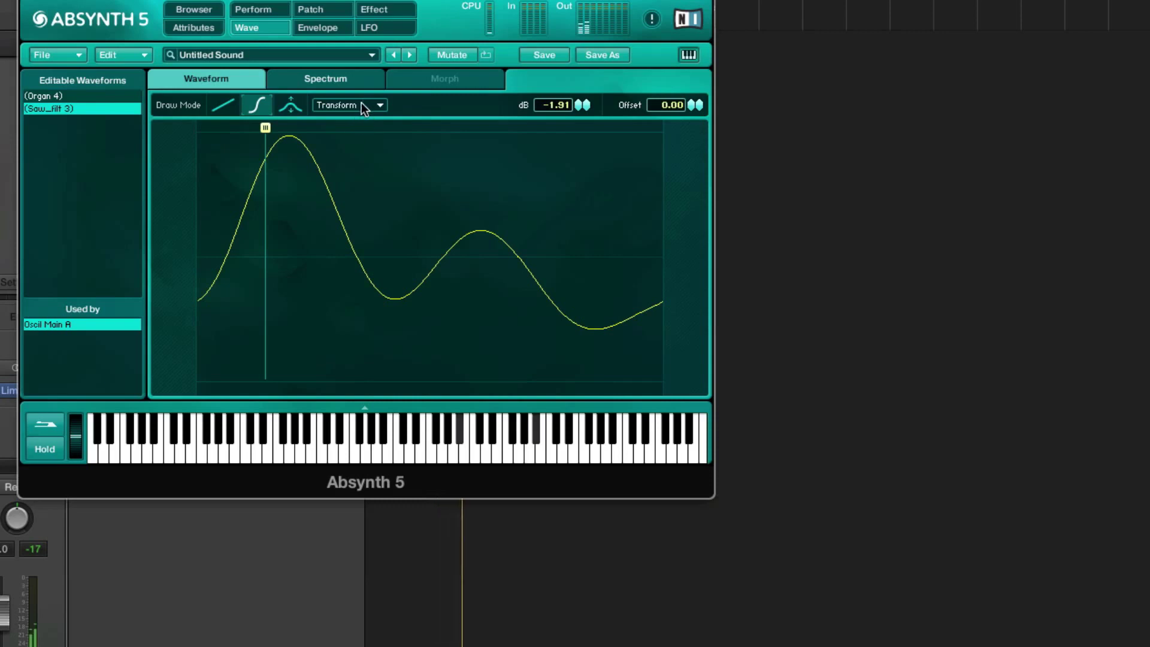
pyautogui.click(361, 103)
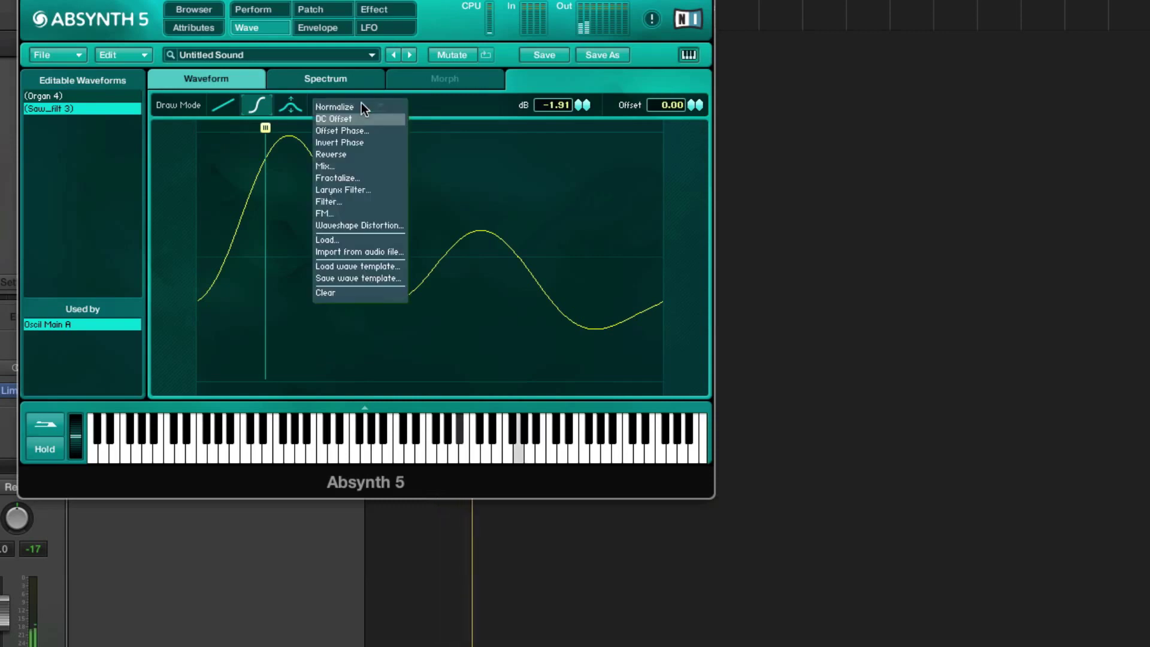
pyautogui.click(212, 132)
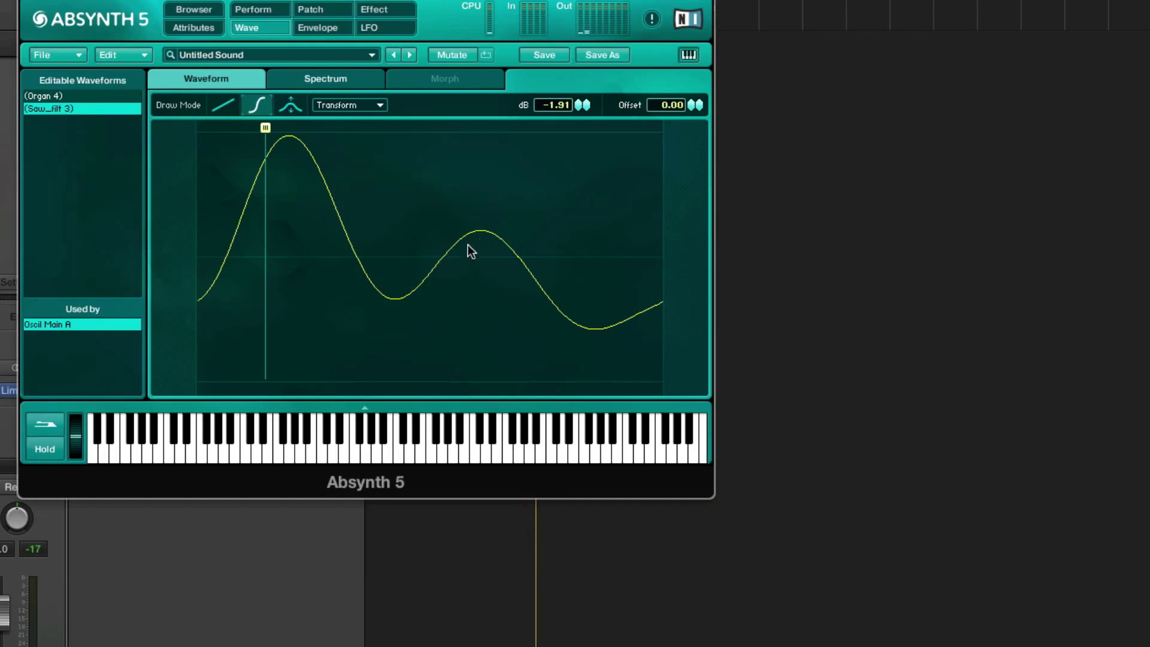
pyautogui.click(363, 107)
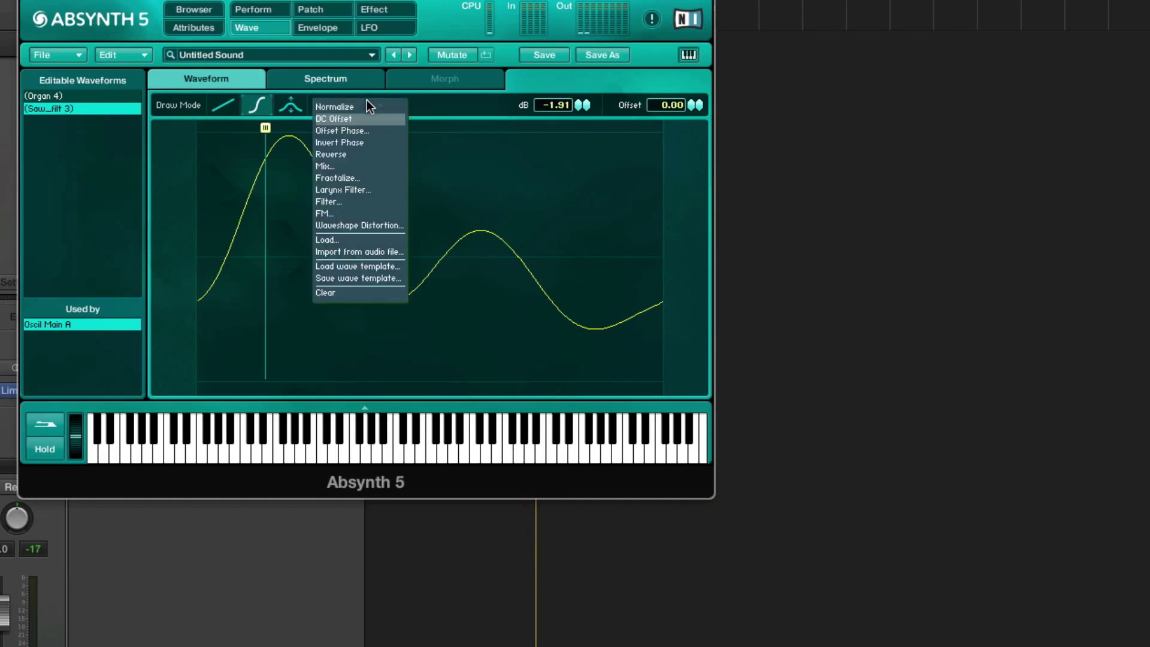
pyautogui.click(382, 132)
pyautogui.click(217, 94)
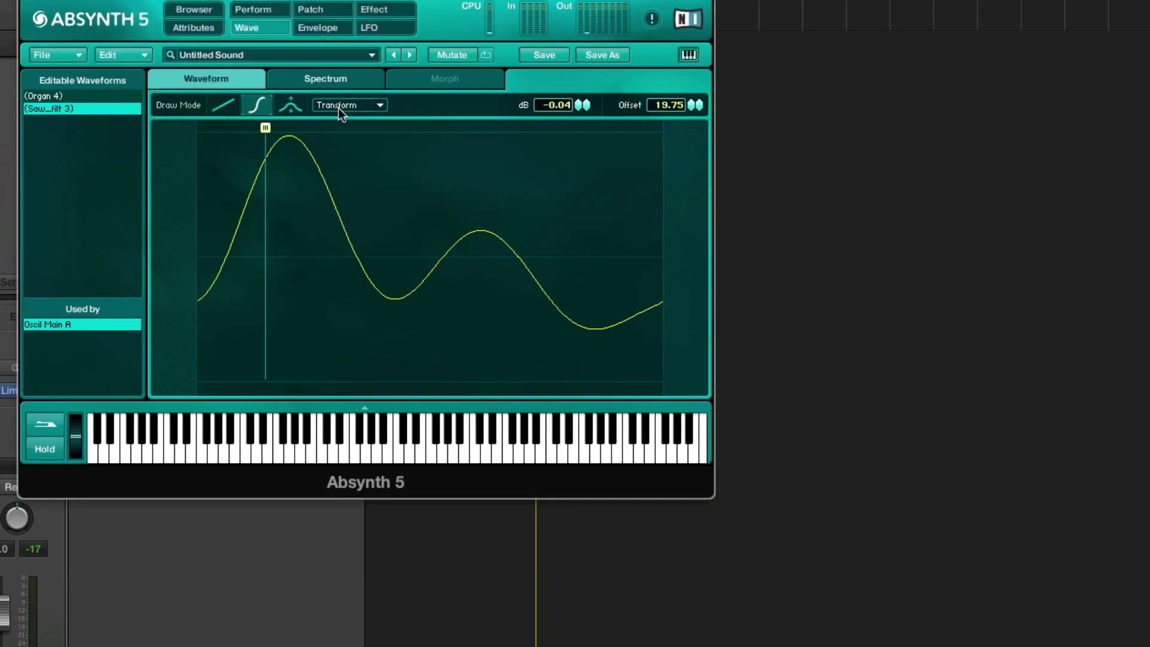
# Step: Invert the waveform's phase with Transform > Invert Phase
pyautogui.click(339, 108)
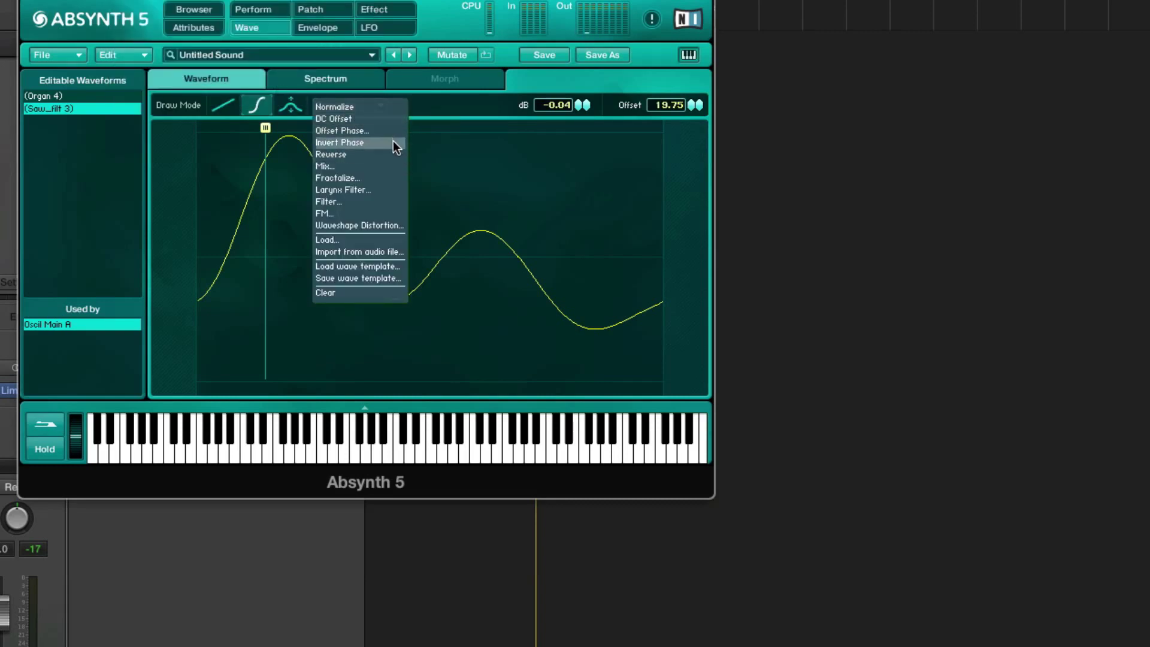
pyautogui.click(392, 142)
pyautogui.click(368, 103)
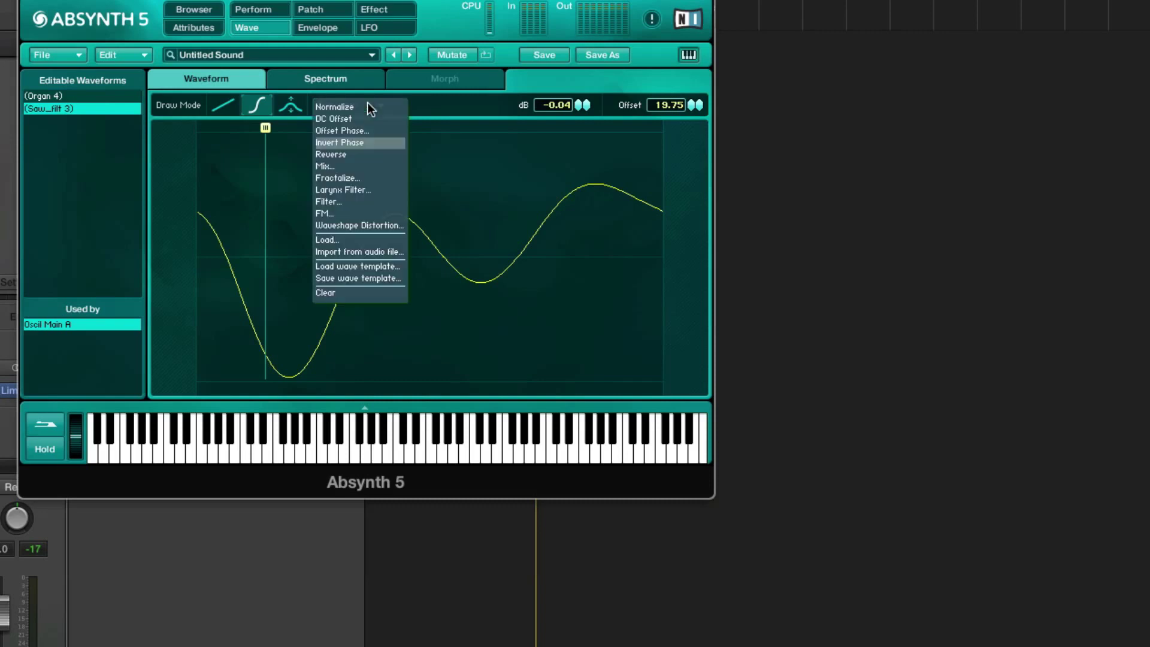
# Step: In the Mix transform, audition Organ, Saw_filt, Inharmonic, Additive, Midbuzz, Bass and Soft trump as wave B
pyautogui.click(384, 166)
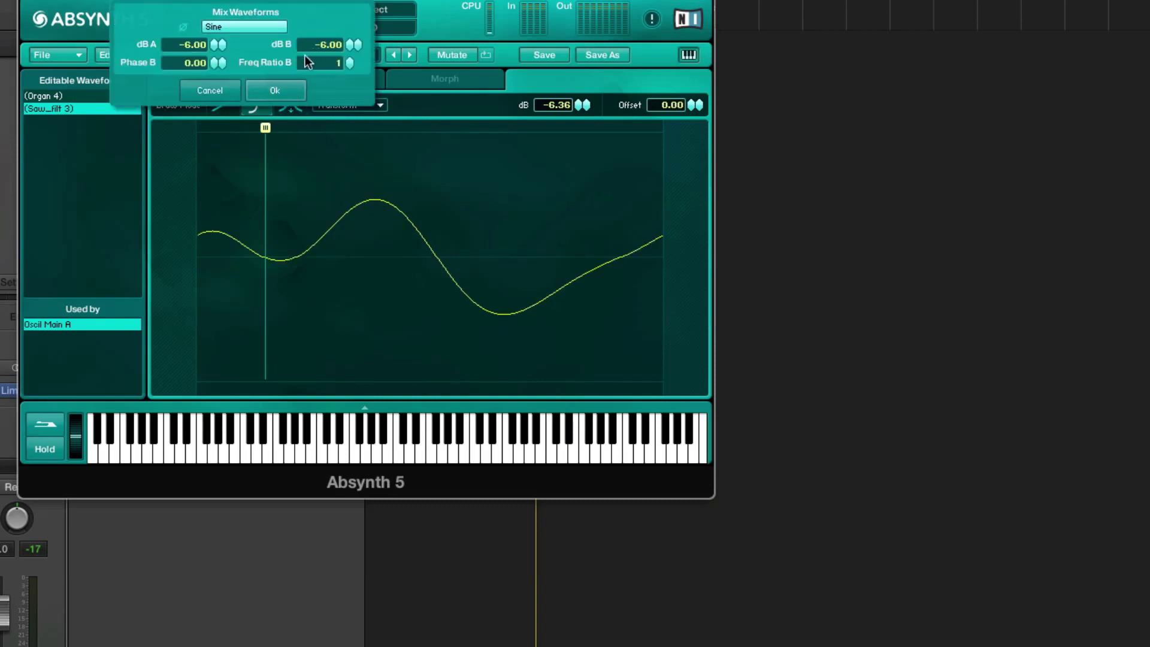
pyautogui.click(239, 28)
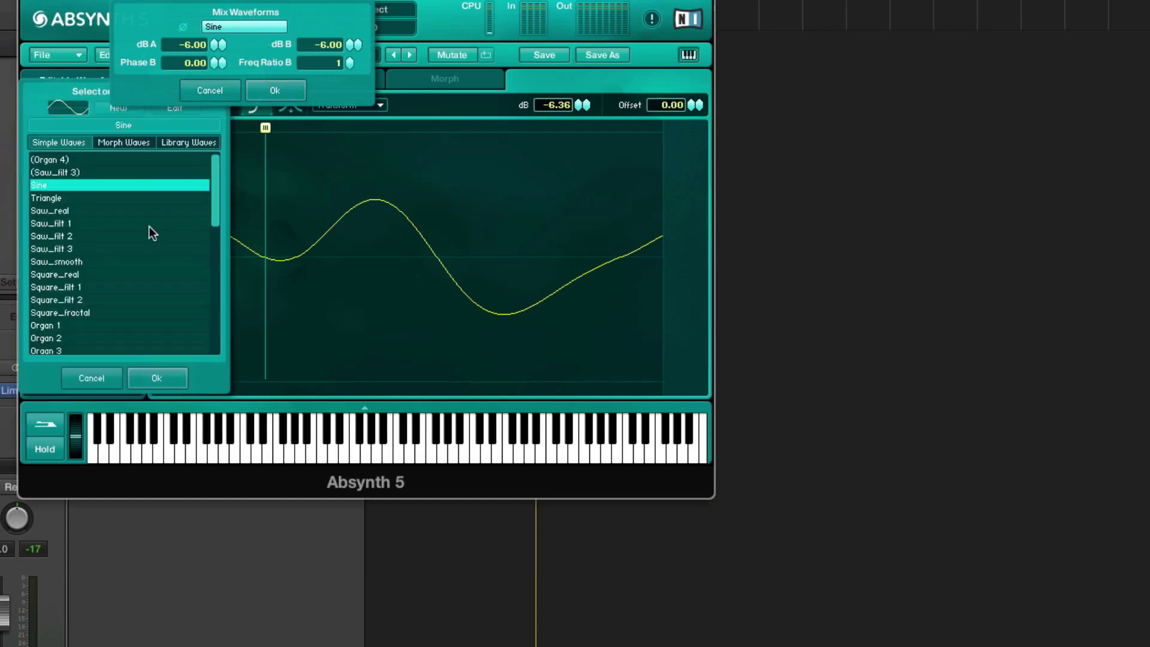
pyautogui.scroll(-3, 159, 296)
pyautogui.click(129, 261)
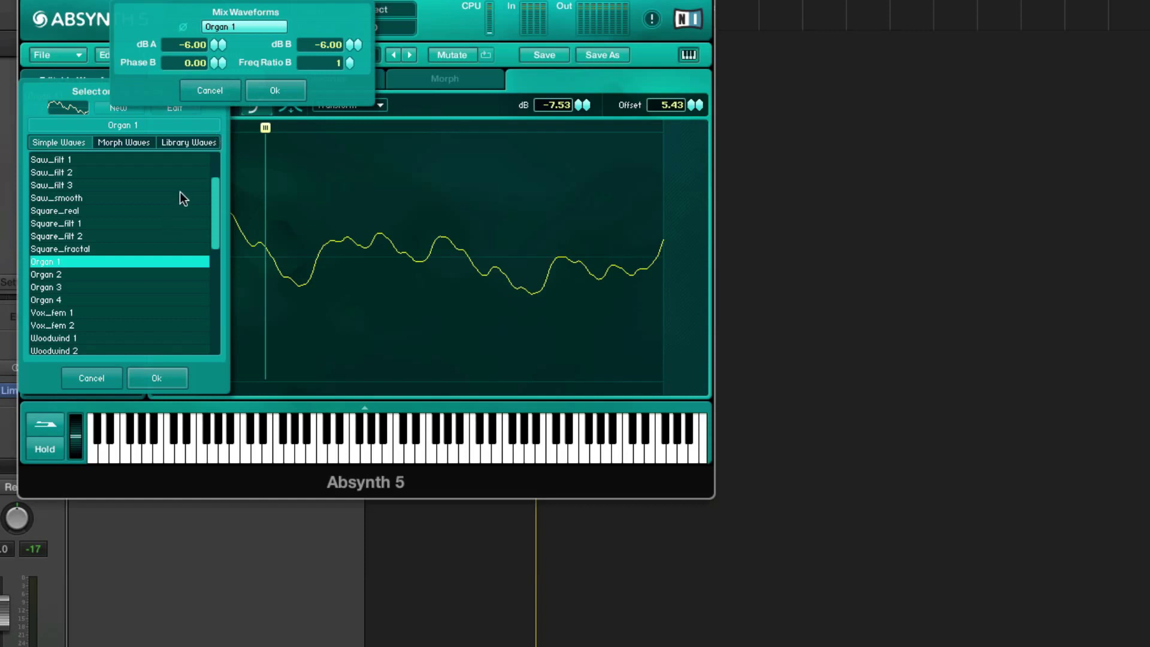
pyautogui.click(118, 286)
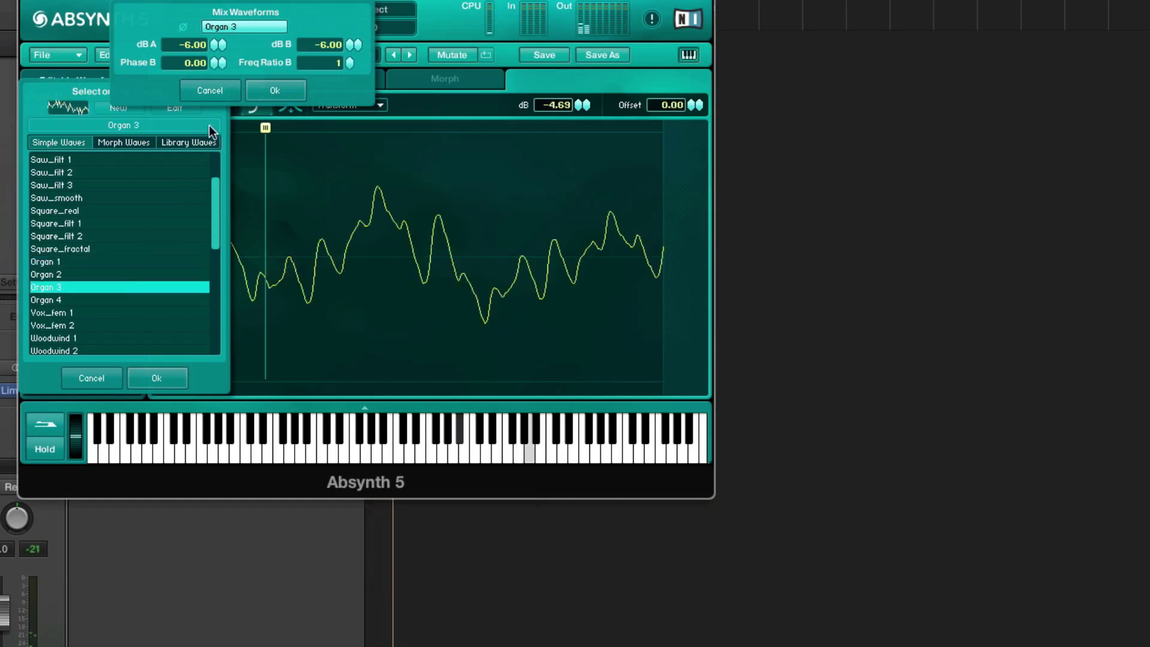
pyautogui.click(140, 173)
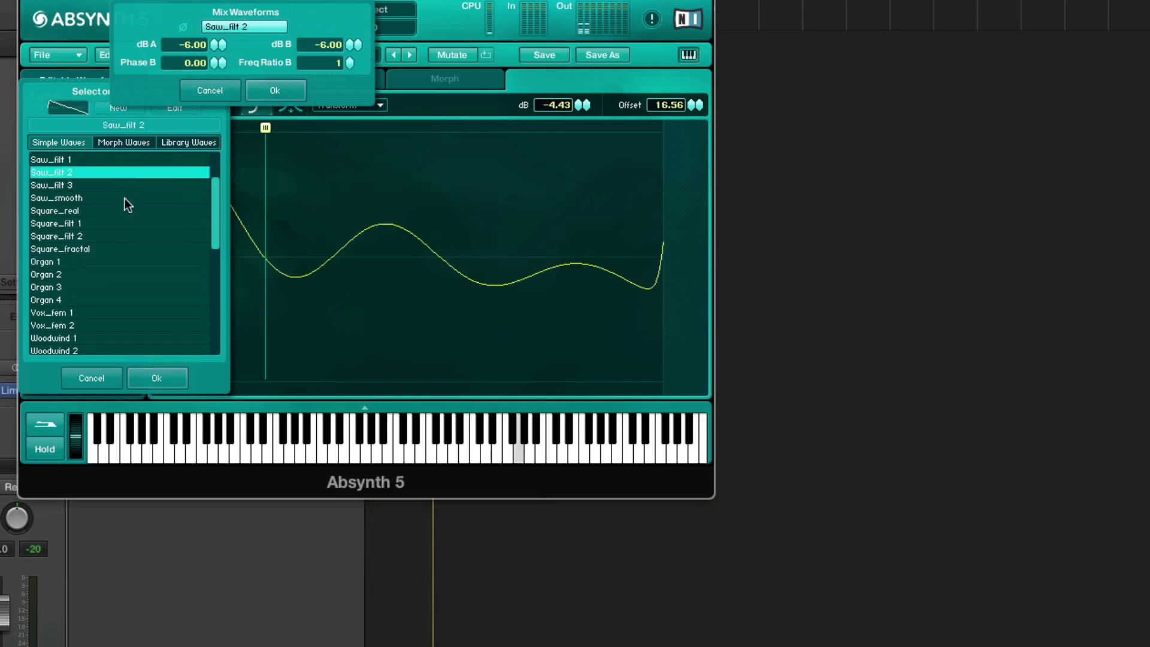
pyautogui.scroll(-4, 144, 286)
pyautogui.click(123, 307)
pyautogui.click(110, 290)
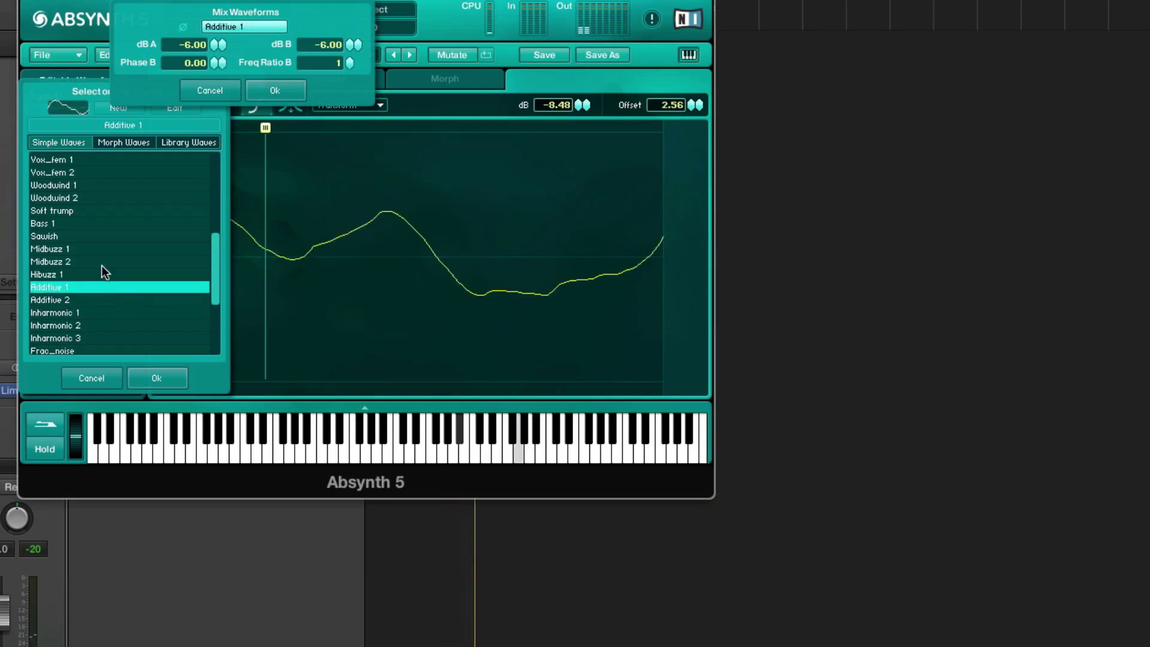
pyautogui.click(94, 260)
pyautogui.click(76, 223)
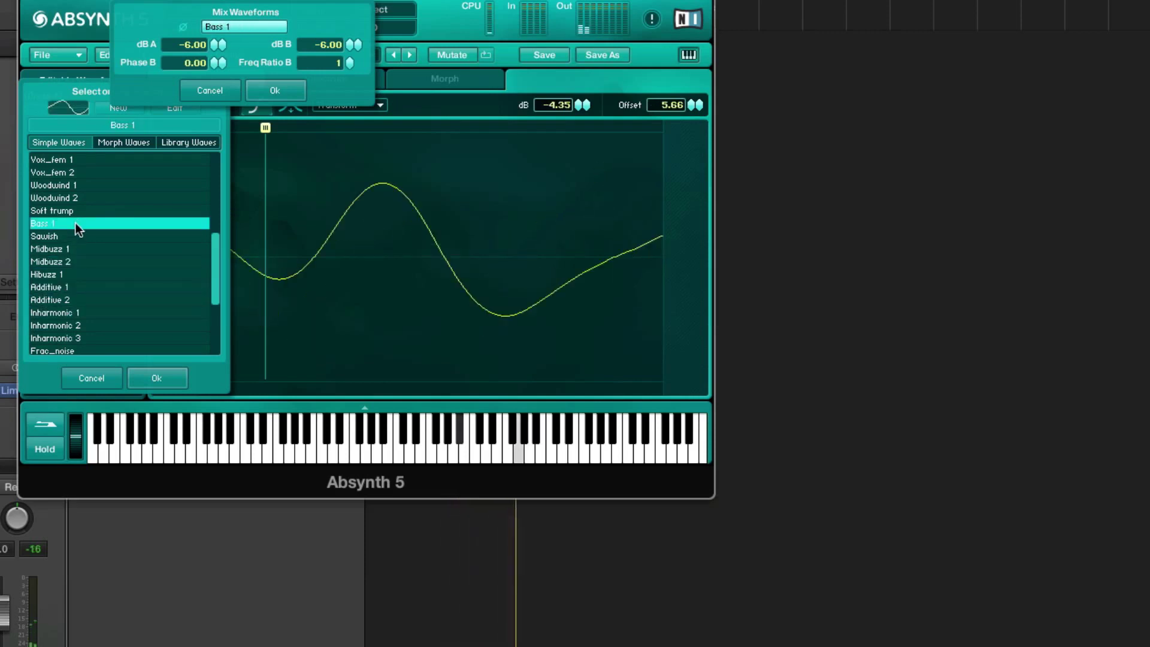
pyautogui.click(76, 212)
# Step: Audition noise, buzz, fractal and vox waves, then choose Vox_fem 2 as wave B
pyautogui.scroll(-2, 118, 340)
pyautogui.click(86, 313)
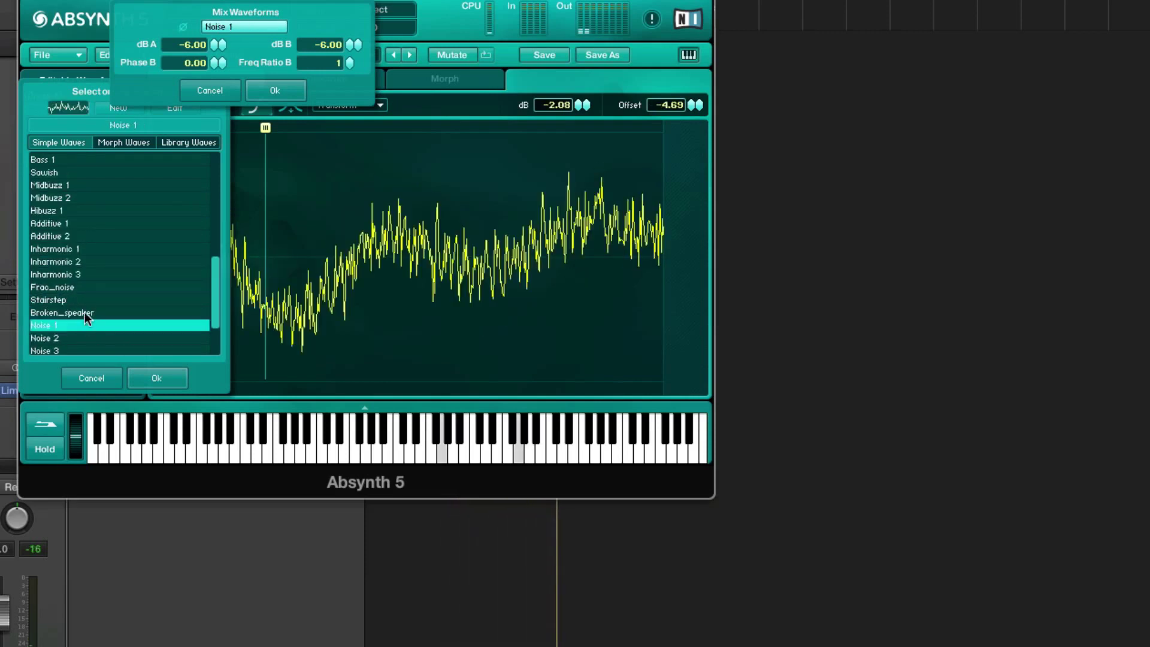
pyautogui.click(80, 286)
pyautogui.click(79, 261)
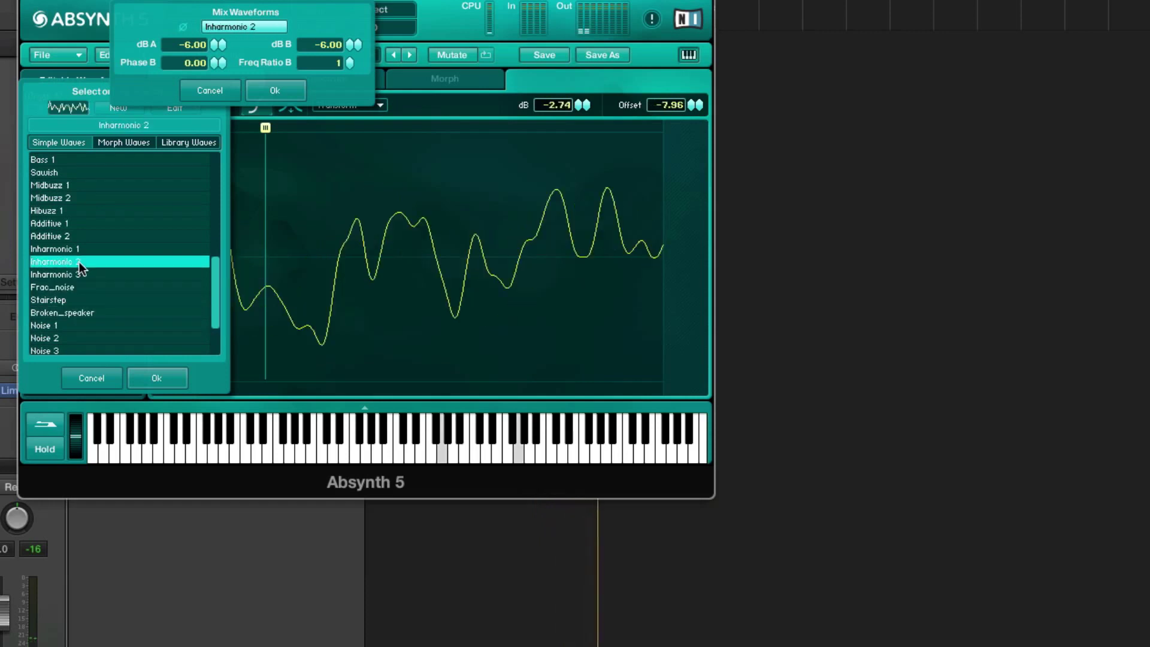
pyautogui.click(70, 209)
pyautogui.scroll(5, 75, 213)
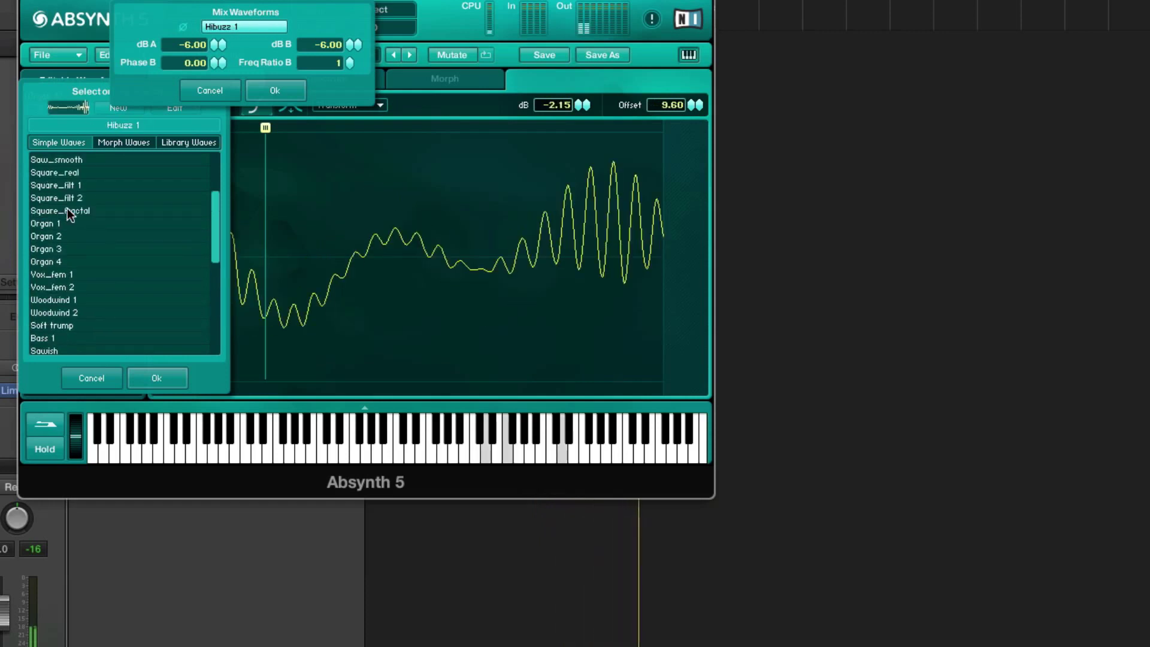
pyautogui.click(88, 211)
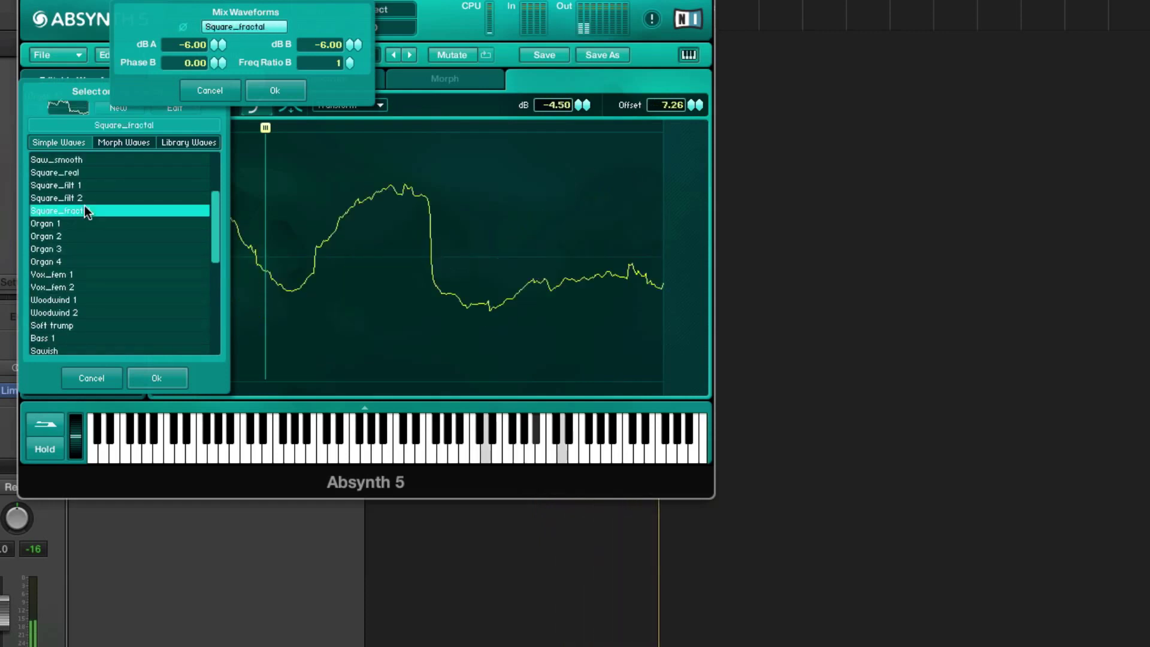
pyautogui.click(73, 275)
pyautogui.click(90, 287)
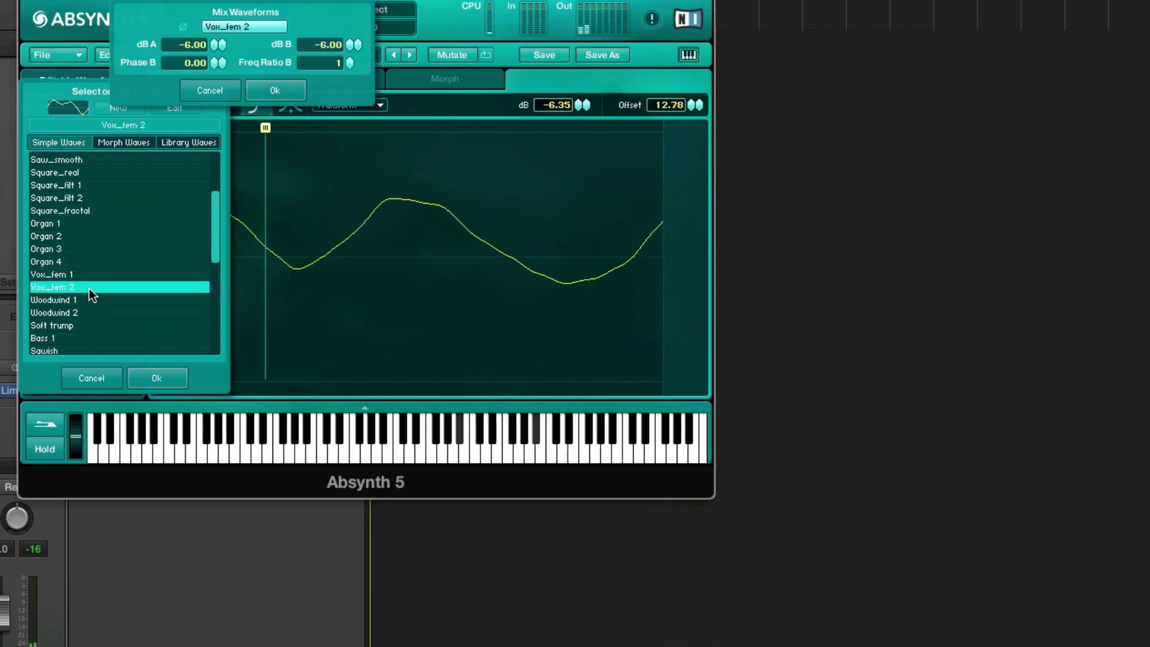
# Step: Set Phase B to 8.00 and Freq Ratio B to 4, then apply the mix
pyautogui.click(214, 63)
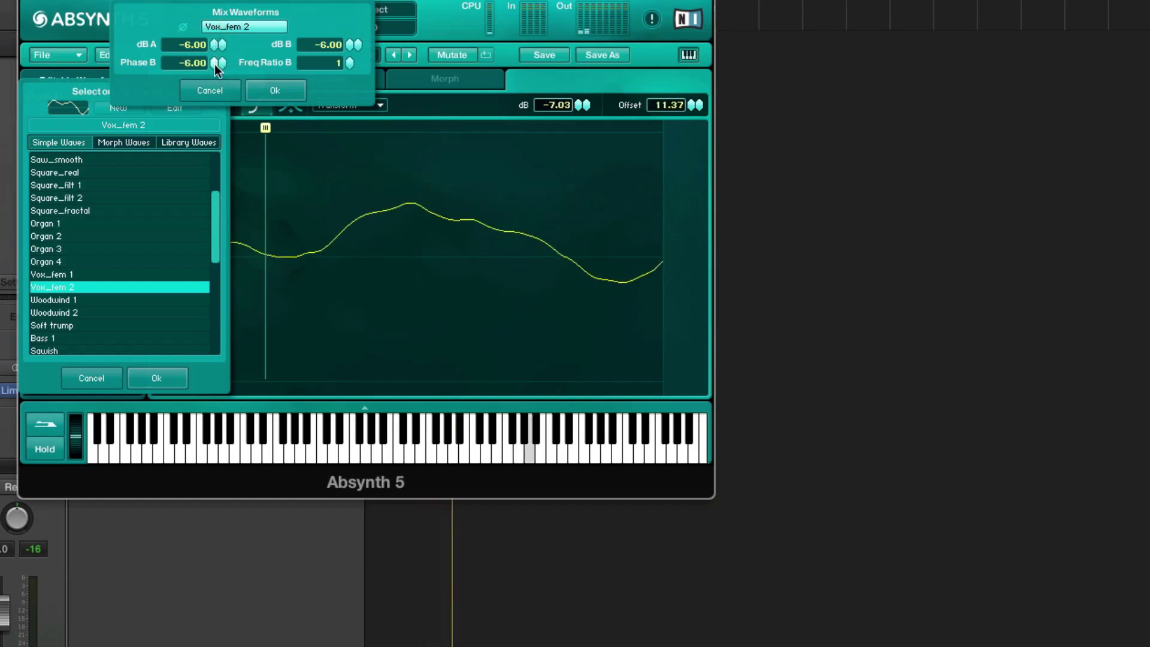
pyautogui.moveTo(215, 62); pyautogui.dragTo(215, 53)
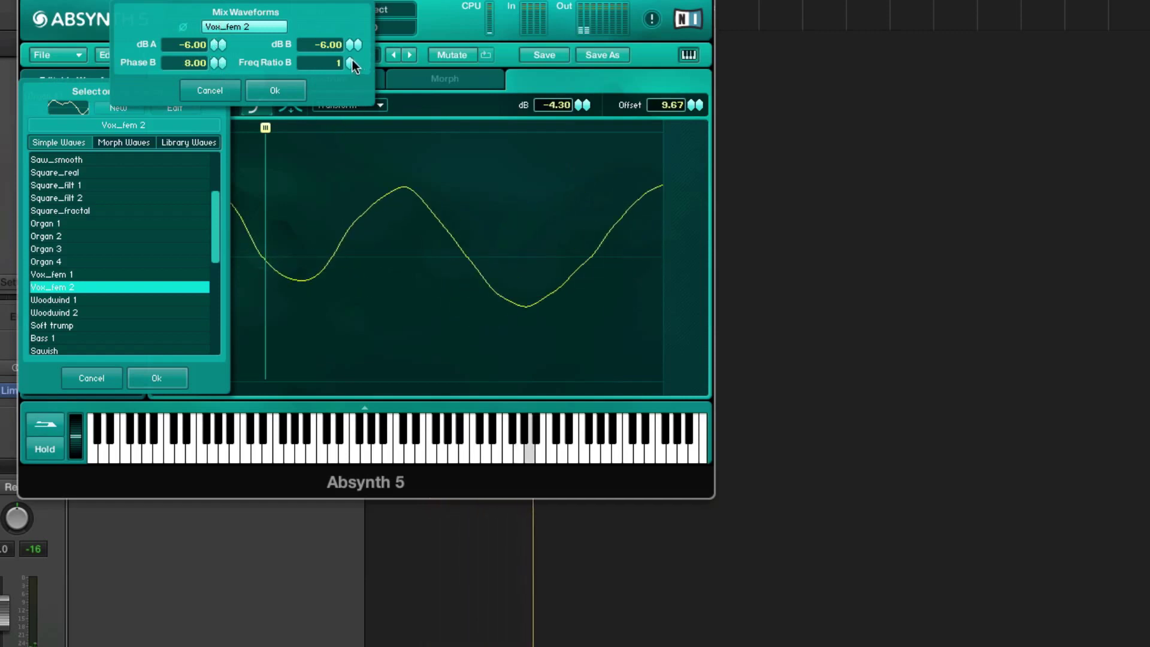
pyautogui.moveTo(348, 59); pyautogui.dragTo(350, 54)
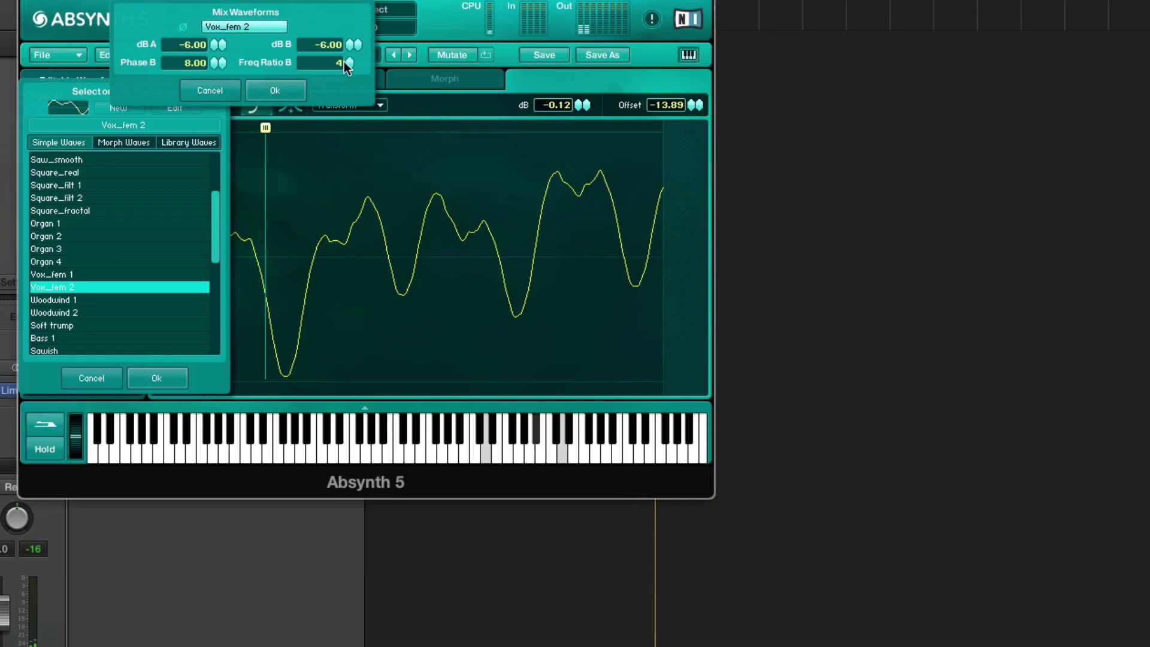
pyautogui.click(283, 92)
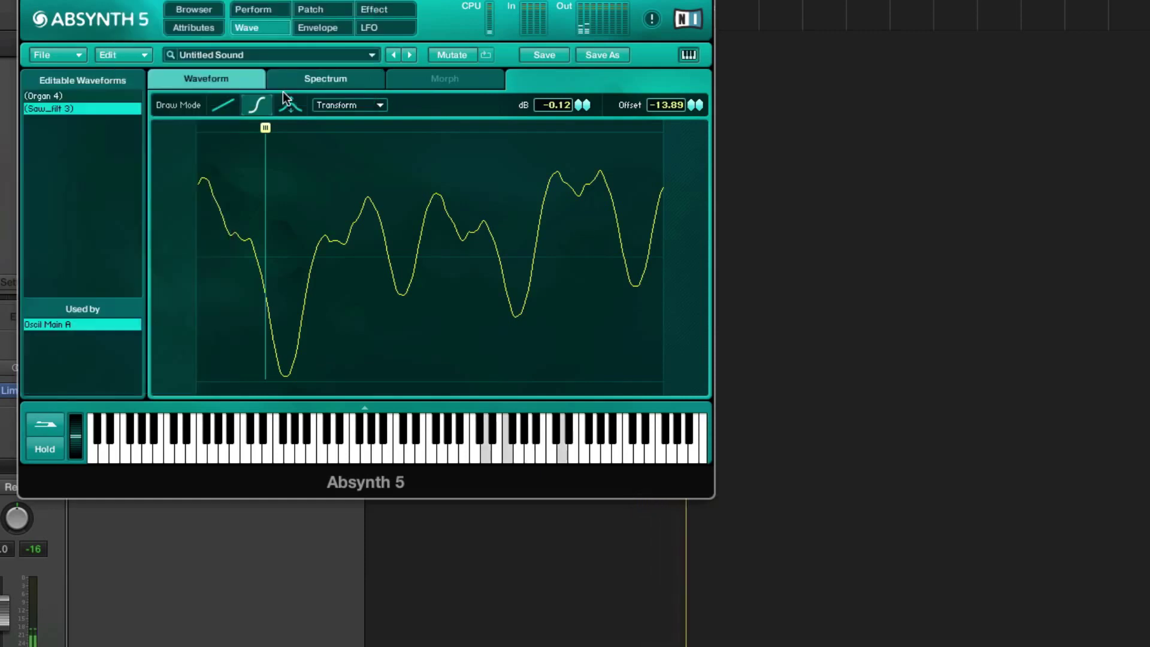
# Step: Apply a Larynx Filter with the Ah vowel and Res 10
pyautogui.click(344, 104)
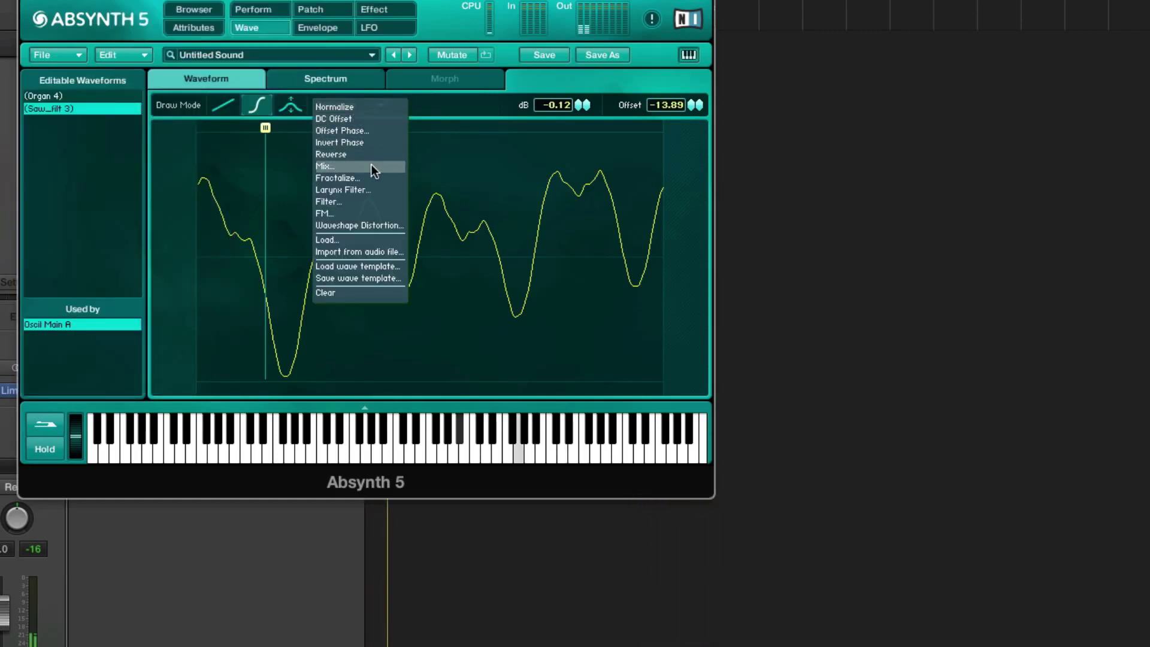
pyautogui.click(362, 191)
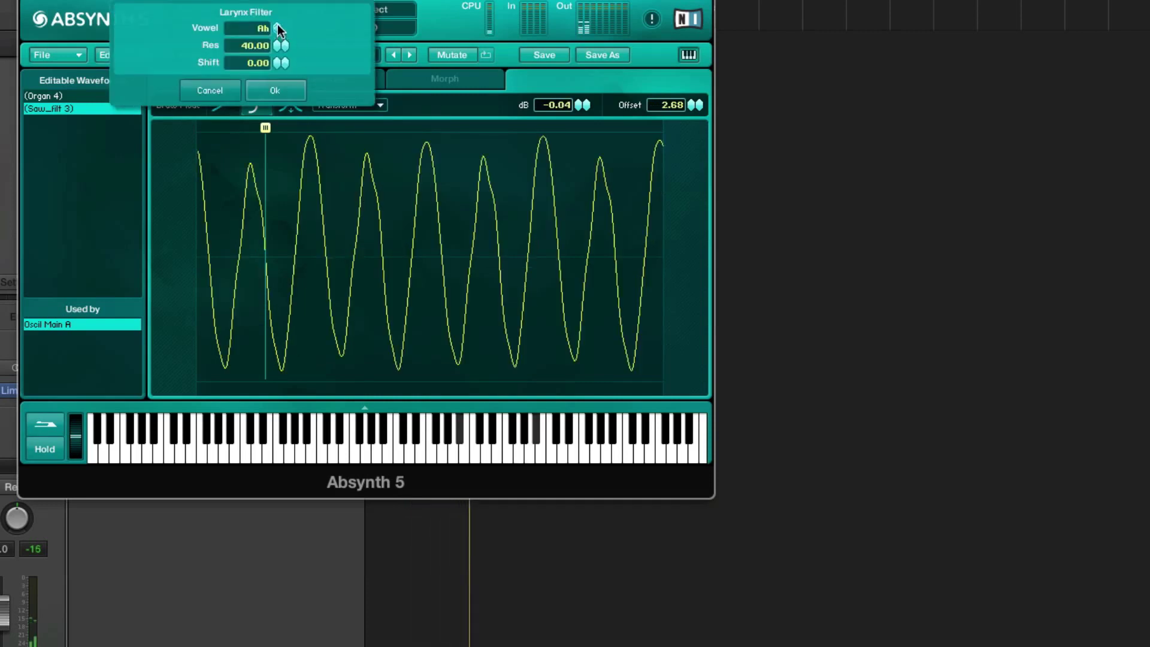
pyautogui.moveTo(278, 23); pyautogui.dragTo(291, 67)
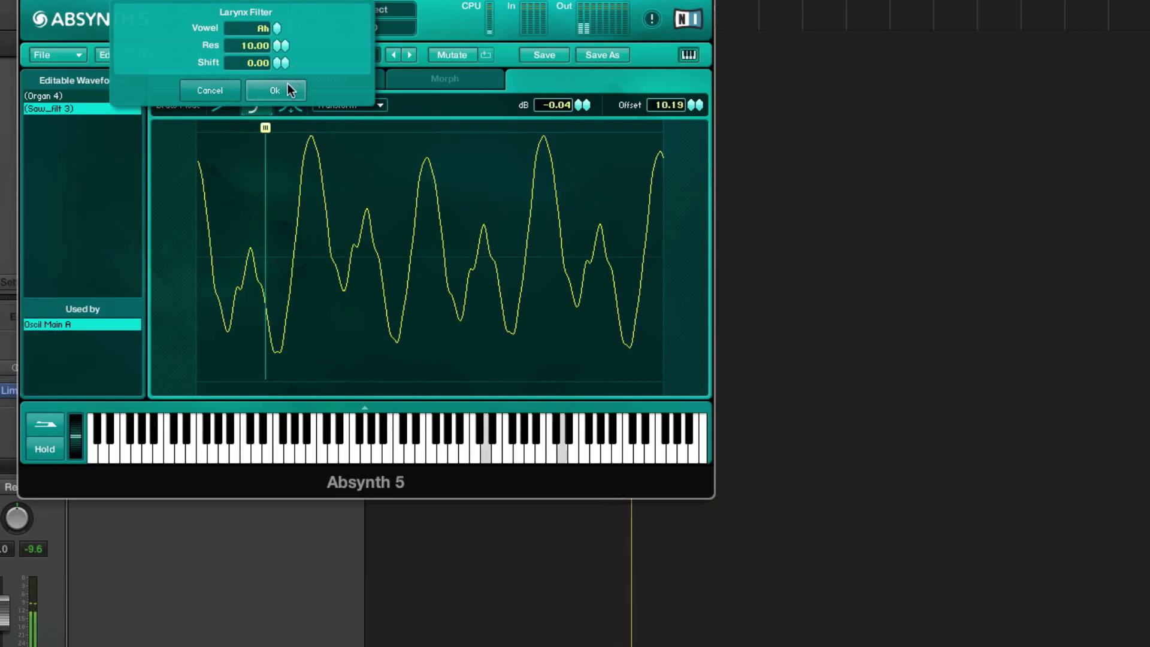
pyautogui.click(287, 85)
# Step: Apply a band-pass filter at Freq 15 and Res 78
pyautogui.click(333, 105)
pyautogui.click(368, 203)
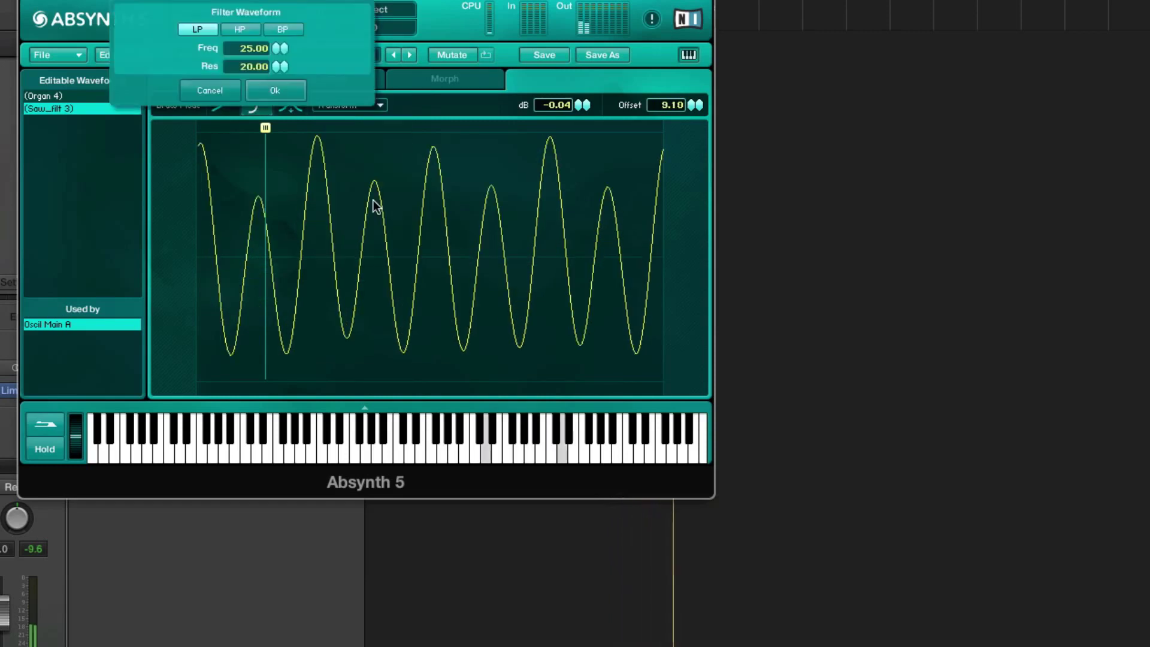
pyautogui.moveTo(284, 52)
pyautogui.mouseDown()
pyautogui.moveTo(273, 3)
pyautogui.moveTo(278, 70)
pyautogui.moveTo(279, 18)
pyautogui.moveTo(274, 53)
pyautogui.mouseUp()
pyautogui.click(283, 29)
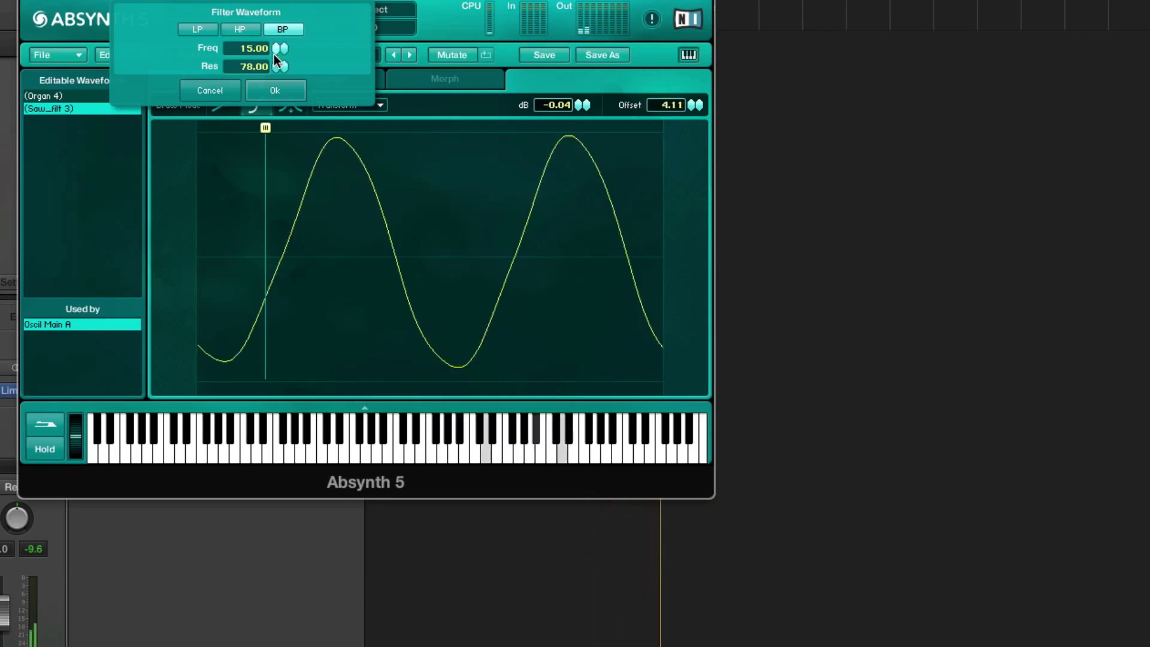
pyautogui.click(272, 86)
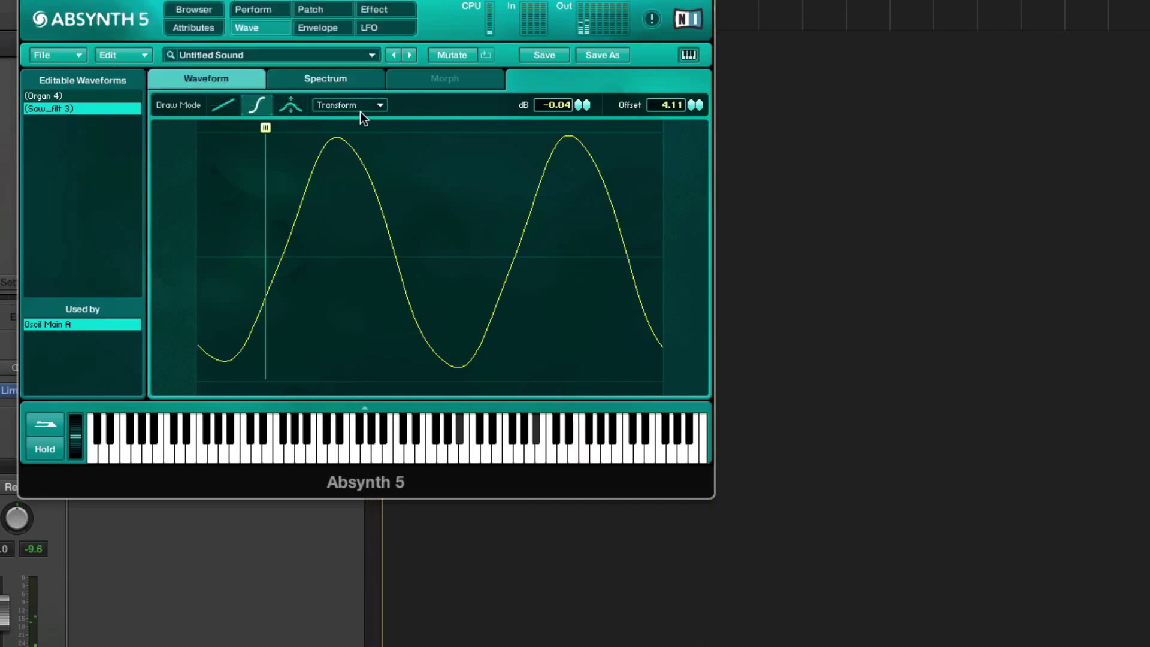
pyautogui.click(360, 106)
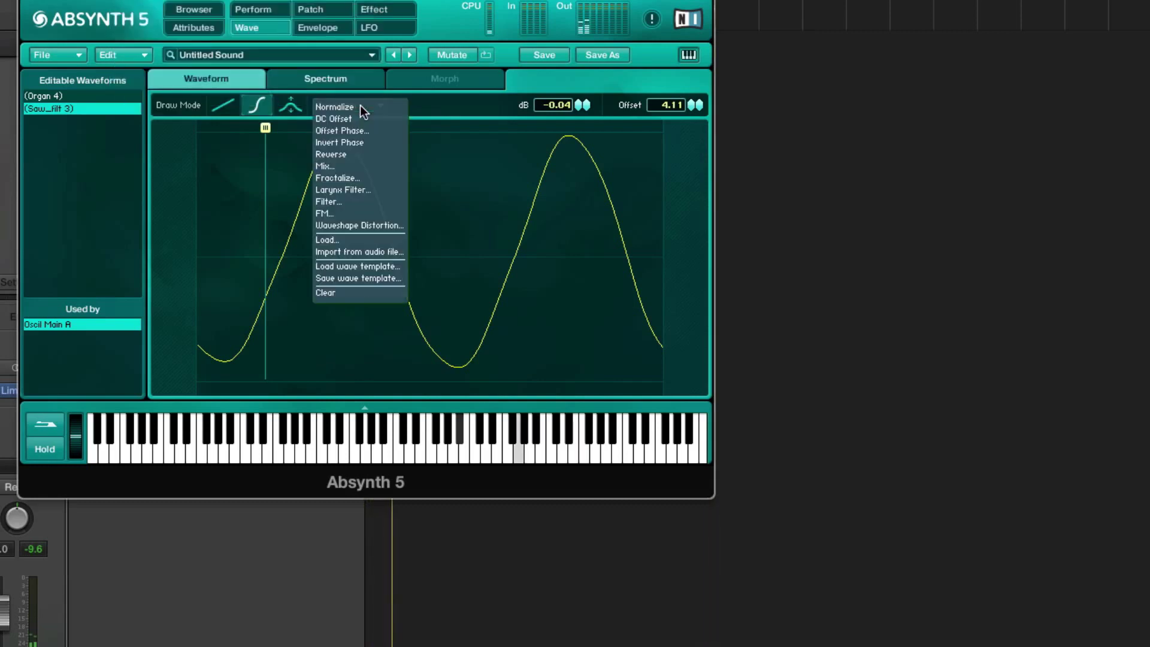
# Step: Start an FM transform and raise the modulator frequency to 2
pyautogui.click(385, 209)
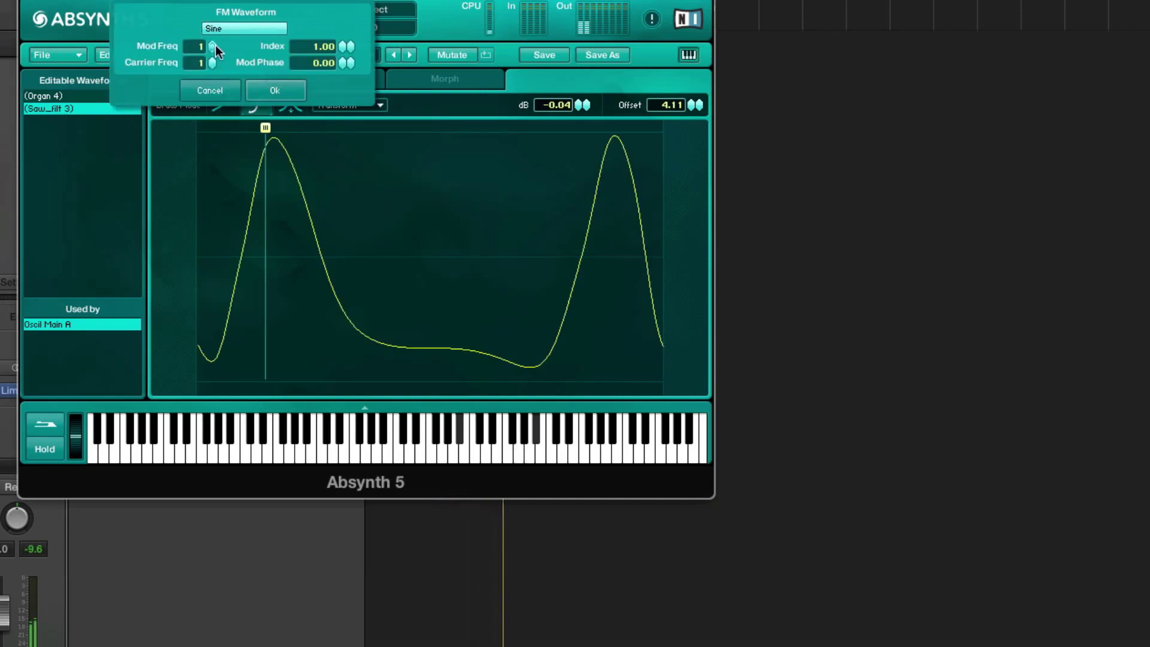
pyautogui.moveTo(211, 60); pyautogui.dragTo(209, 59)
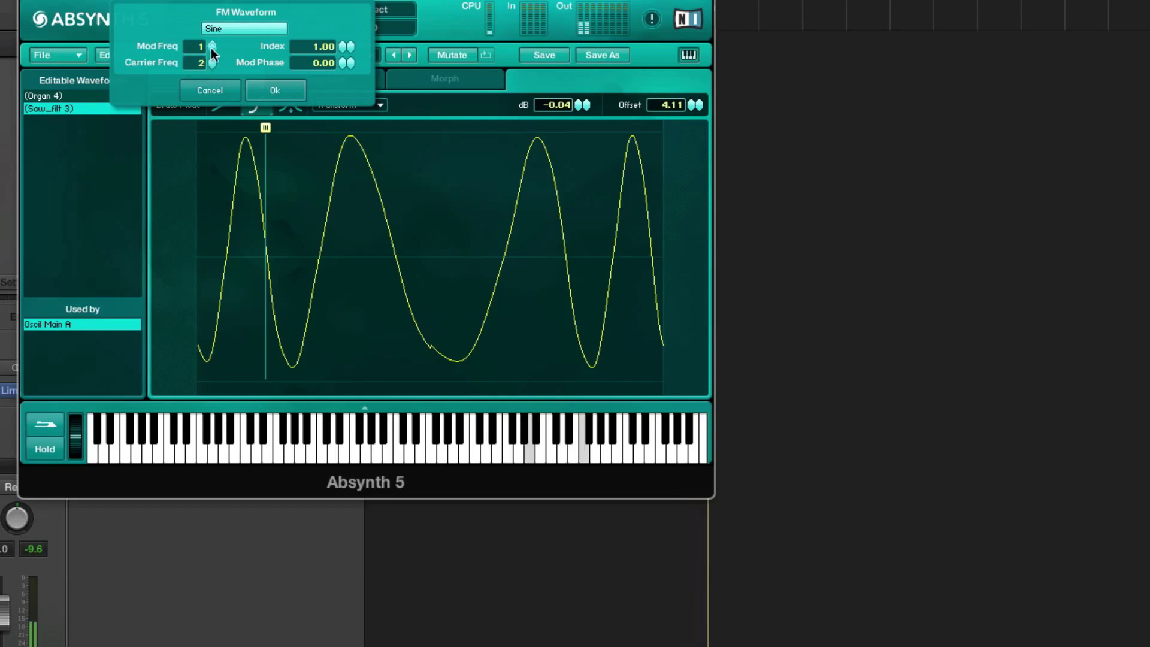
pyautogui.moveTo(214, 46)
pyautogui.mouseDown()
pyautogui.moveTo(215, 28)
pyautogui.moveTo(212, 42)
pyautogui.mouseUp()
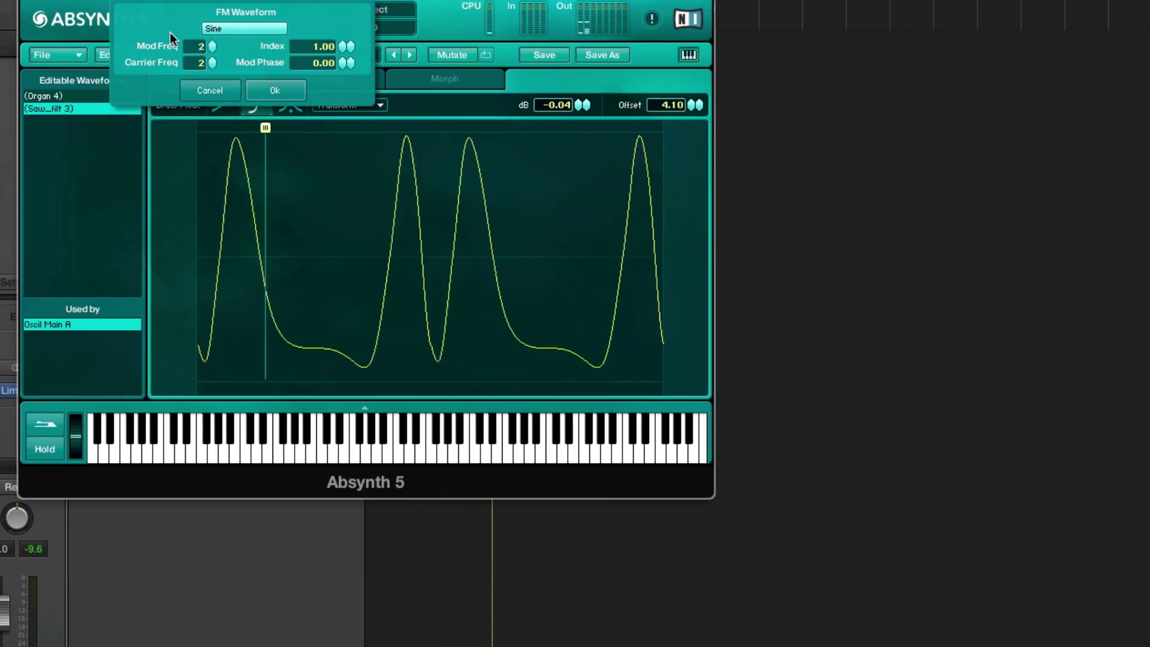
# Step: Audition Saw_filt, Sine and Saw_real modulator waves, then choose Triangle
pyautogui.click(227, 27)
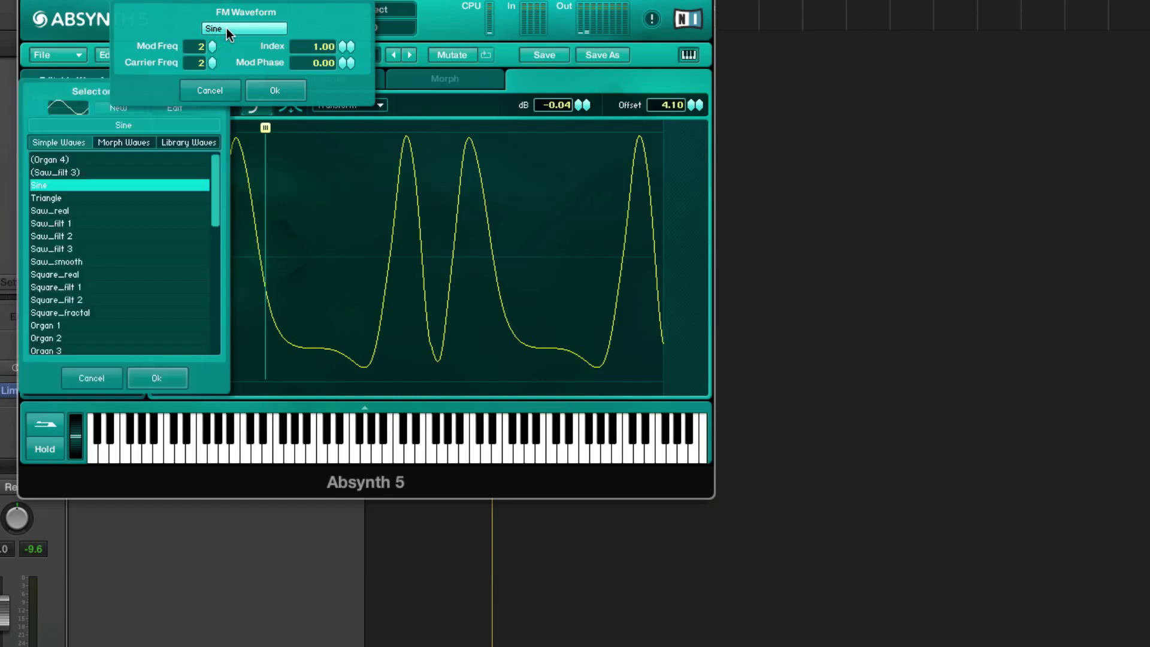
pyautogui.click(102, 226)
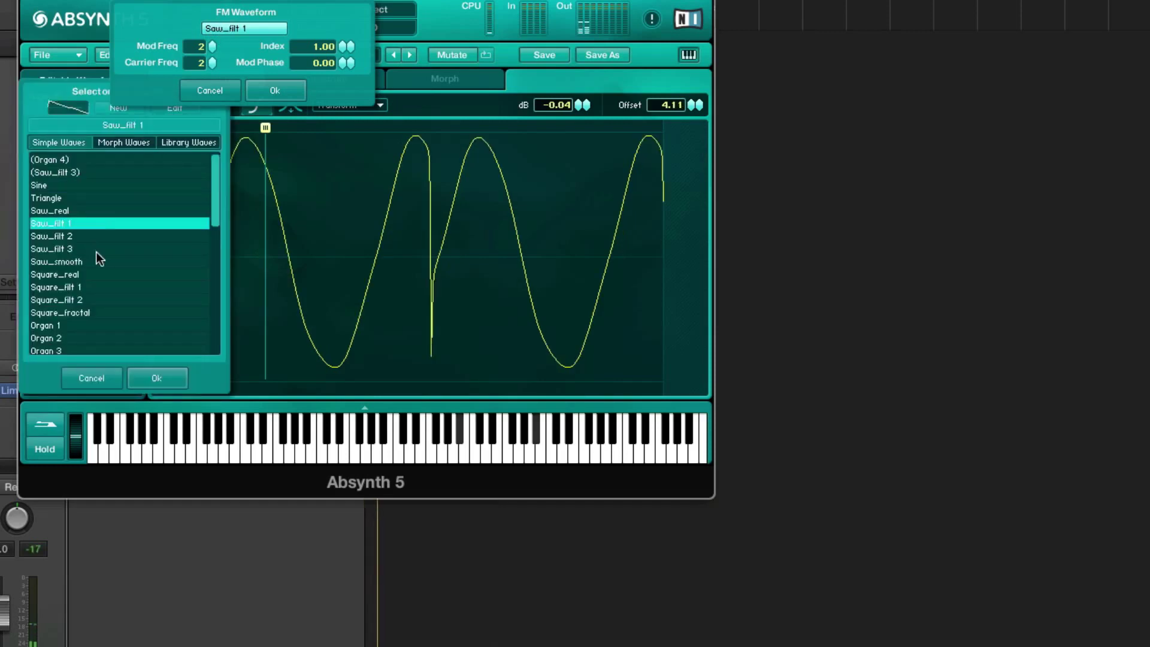
pyautogui.click(96, 251)
pyautogui.click(92, 222)
pyautogui.click(73, 183)
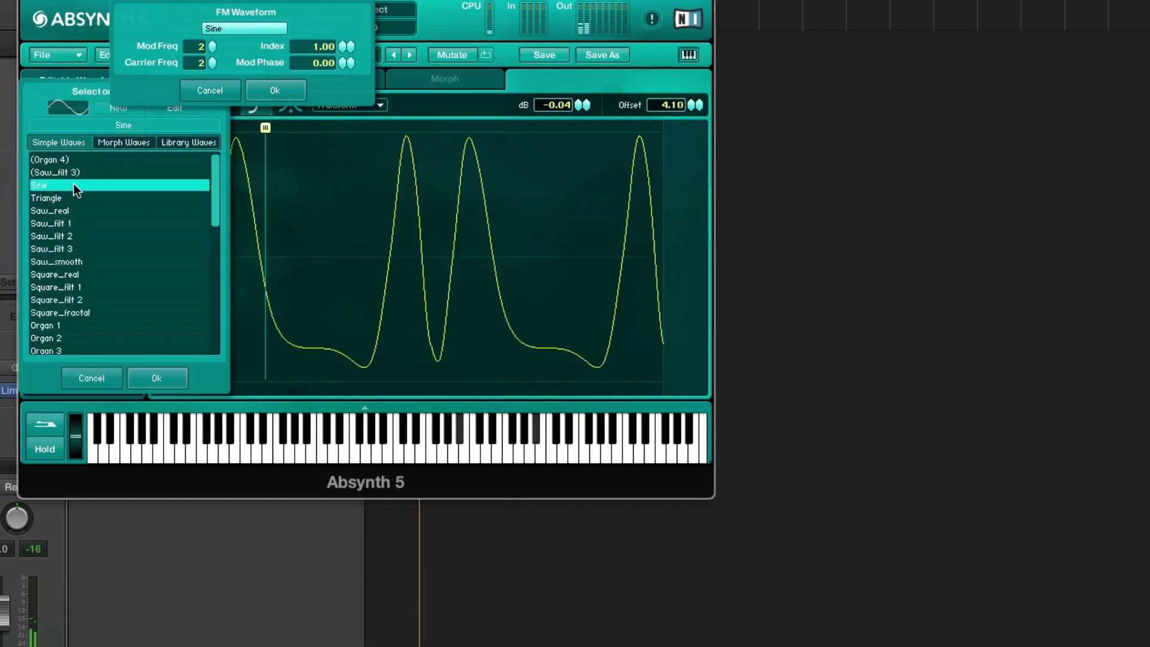
pyautogui.click(65, 207)
pyautogui.click(69, 187)
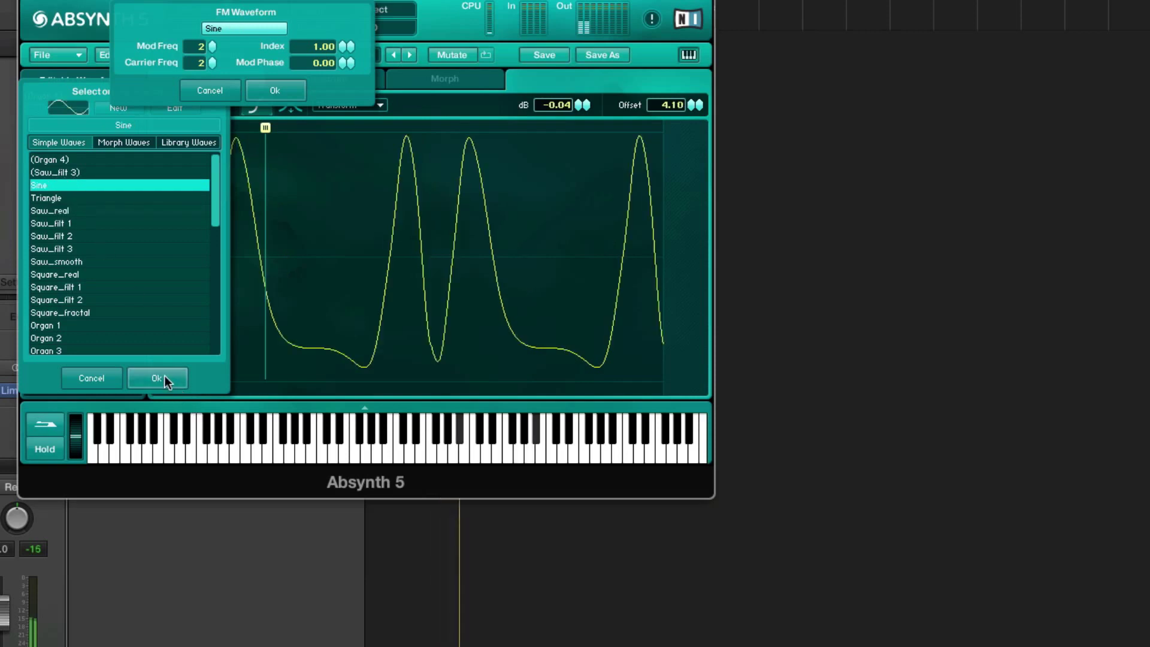
pyautogui.click(53, 208)
pyautogui.click(56, 198)
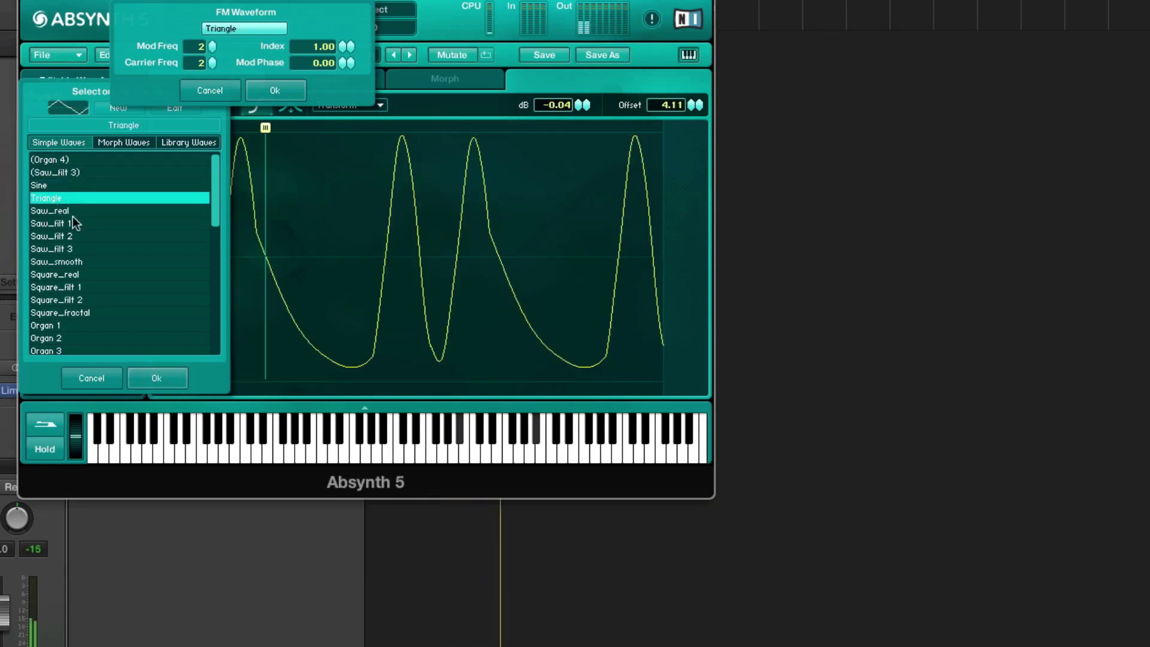
pyautogui.click(179, 378)
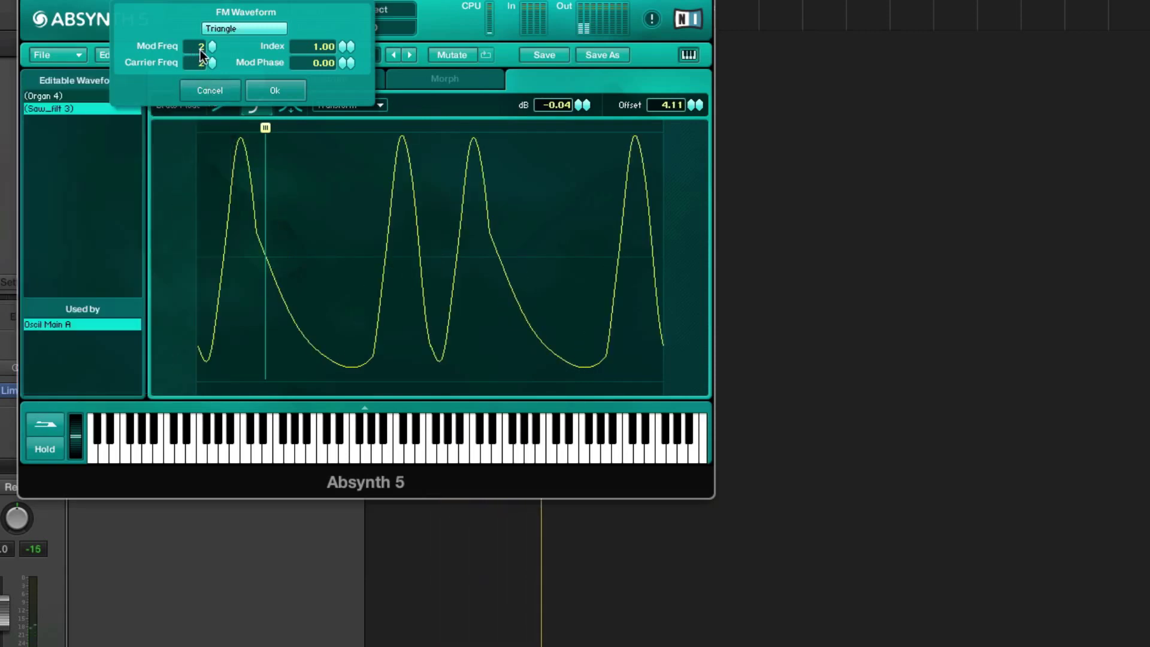
# Step: Set Carrier Freq to 1 and Index to 1.10, then apply the FM transform
pyautogui.moveTo(214, 46); pyautogui.dragTo(209, 73)
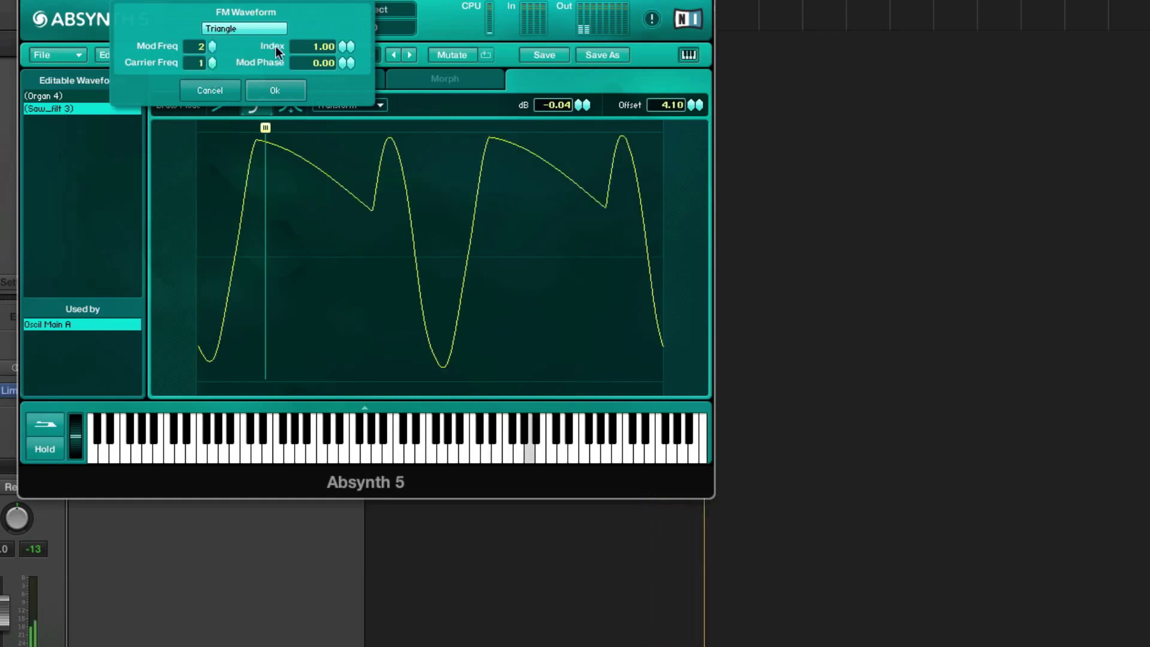
pyautogui.moveTo(343, 46); pyautogui.dragTo(351, 0)
pyautogui.moveTo(343, 41); pyautogui.dragTo(342, 61)
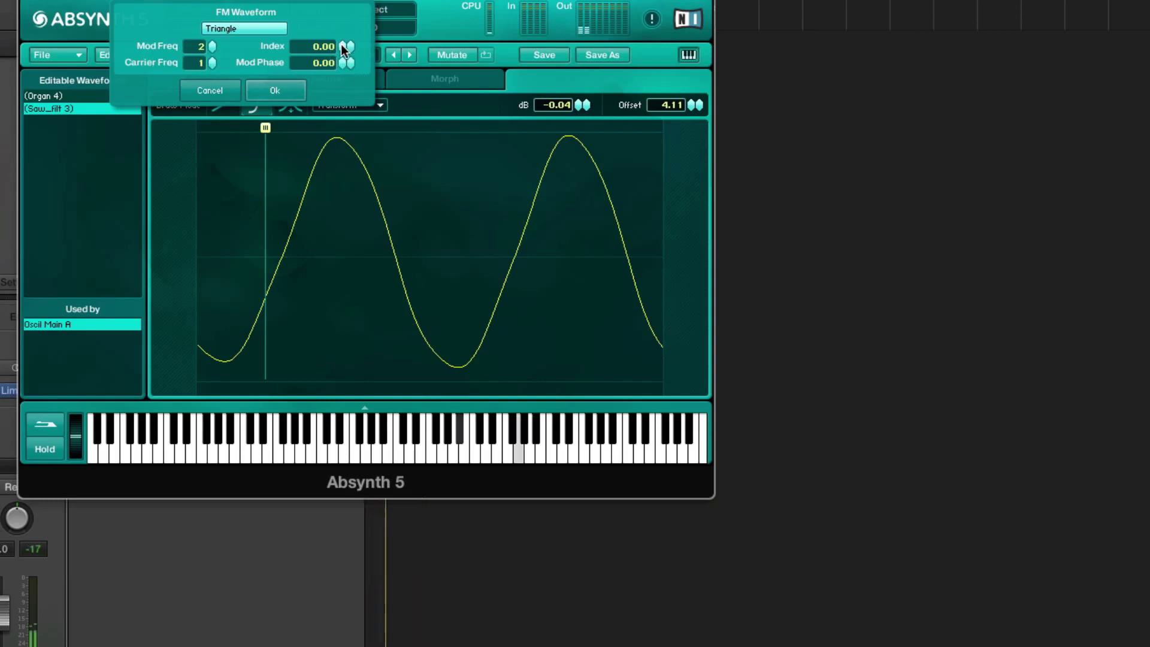
pyautogui.moveTo(344, 45); pyautogui.dragTo(342, 34)
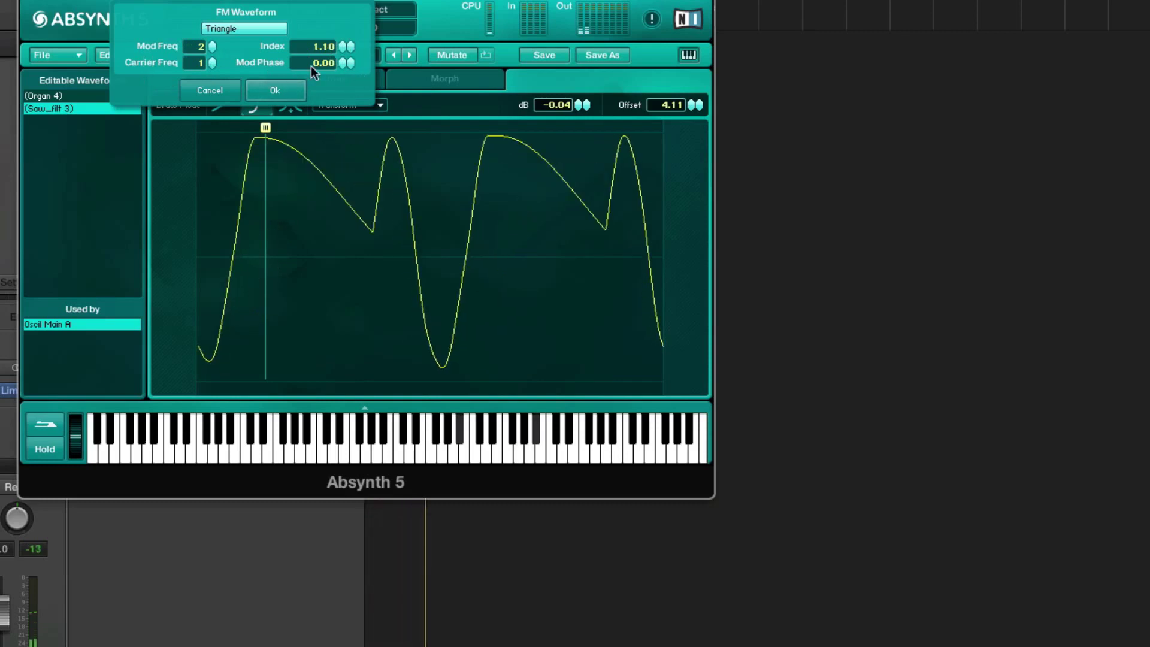
pyautogui.click(276, 89)
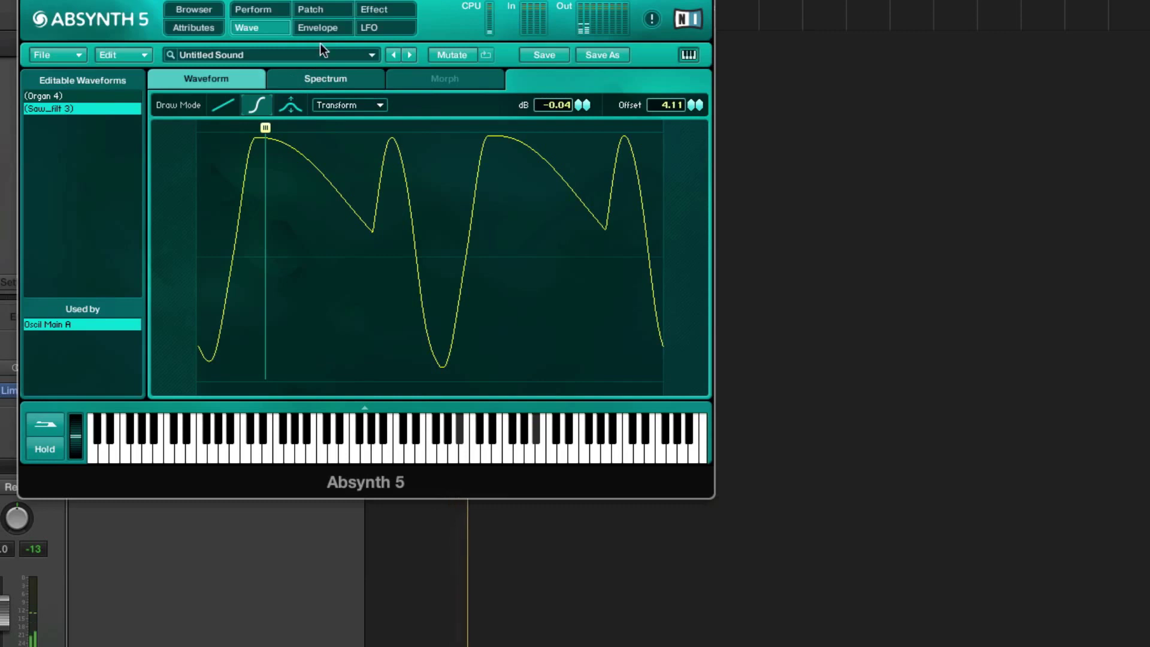
pyautogui.click(325, 78)
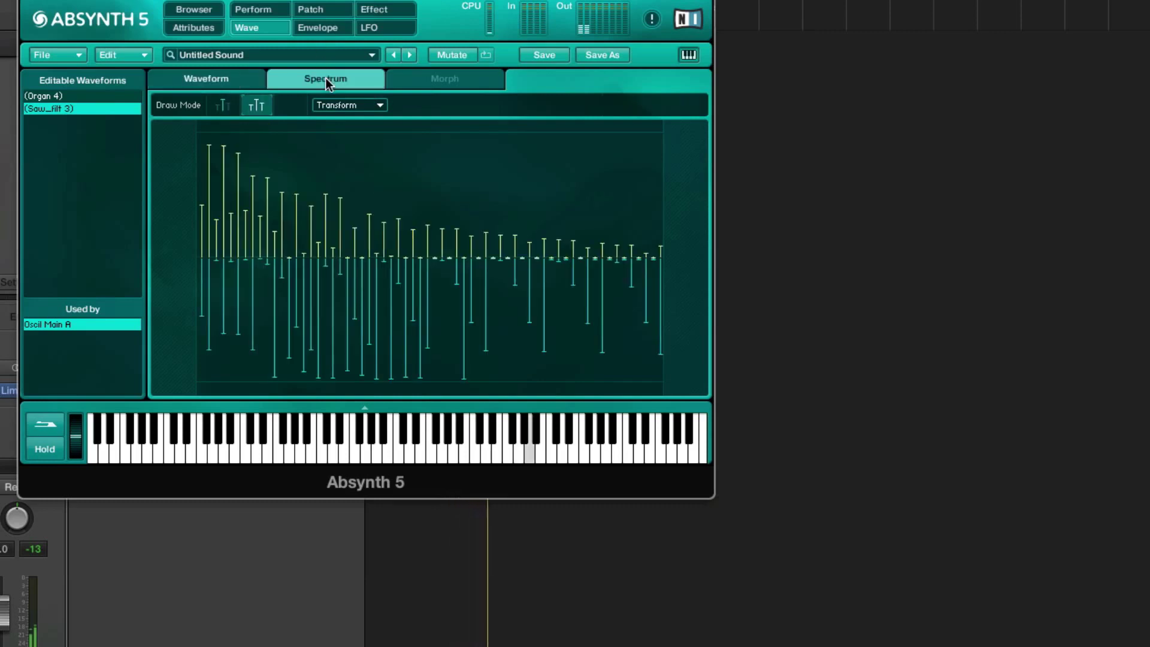
# Step: Review the patch module layout, then close the Absynth 5 window
pyautogui.click(309, 9)
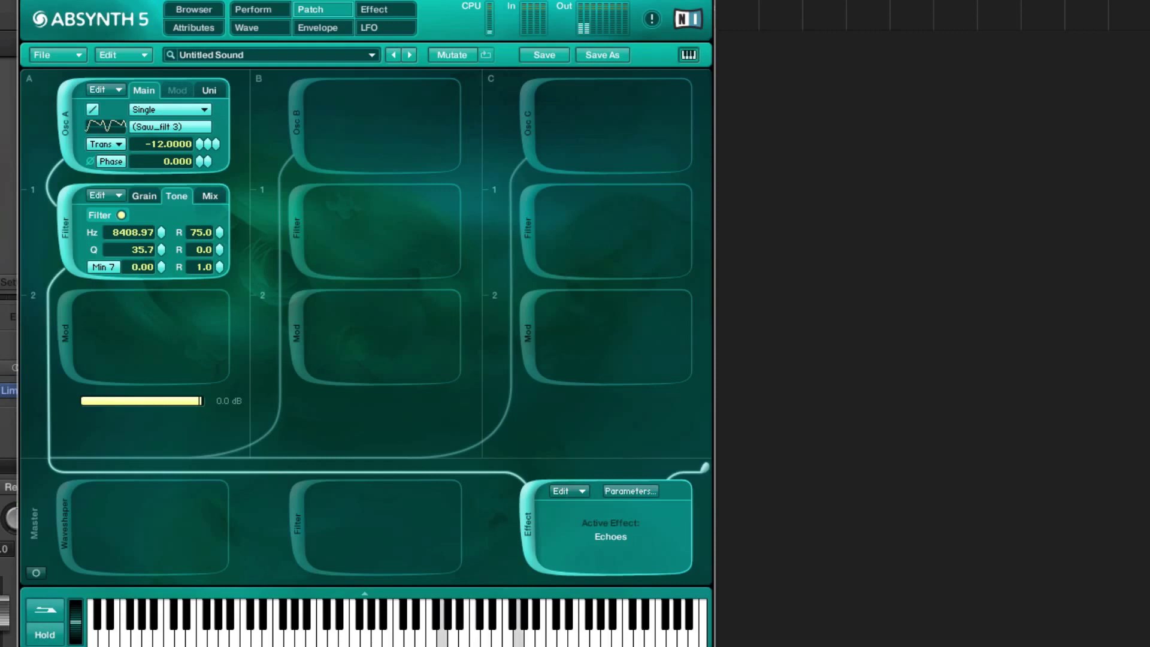
pyautogui.press('super+w')
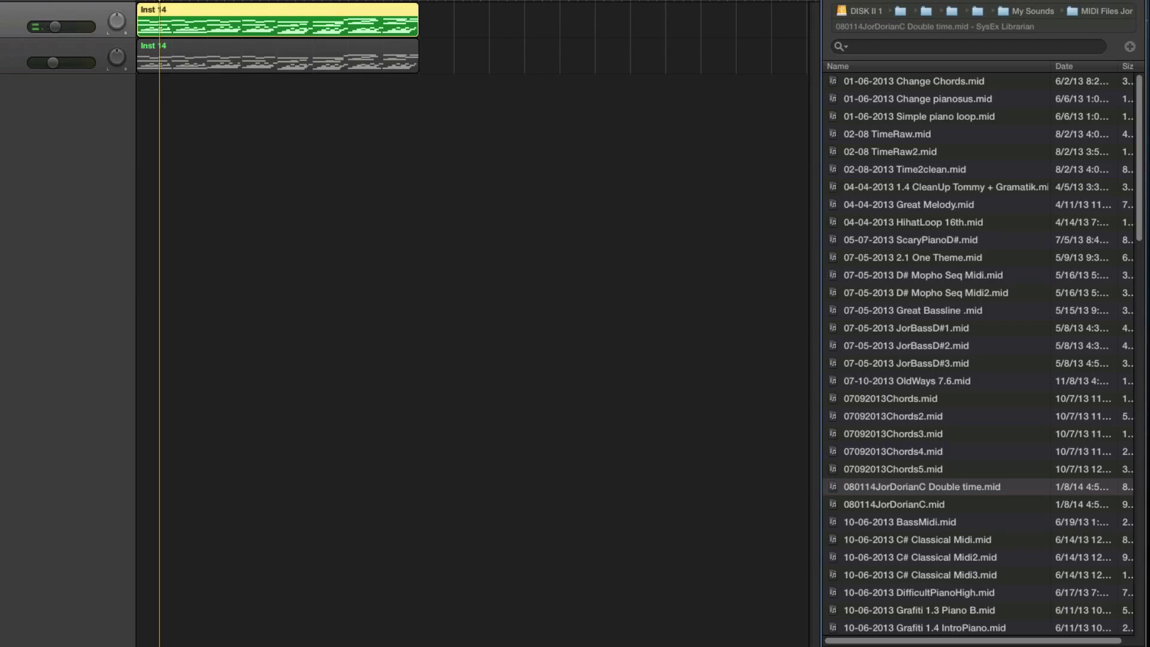
# Step: Open Guitar Rig 5 and filter its presets to the Ambient style
pyautogui.press('v')
pyautogui.click(303, 425)
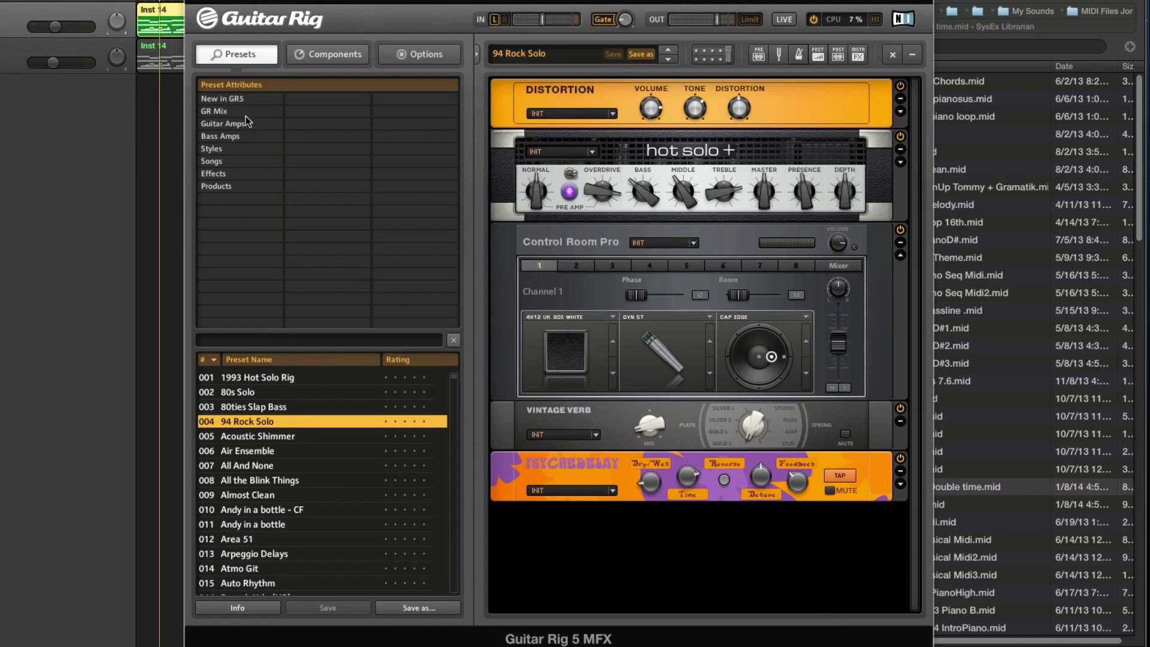
pyautogui.click(231, 149)
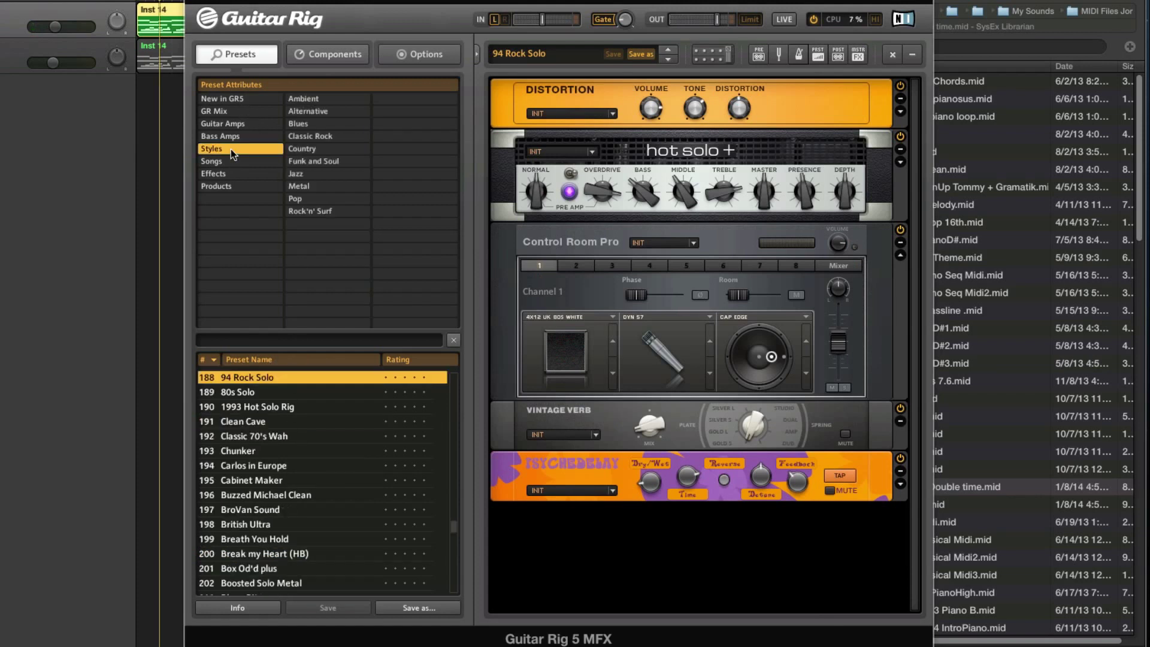
pyautogui.click(312, 100)
# Step: Audition Ambient presets from Warm Universe to Reso Farm, settling on Atmo Git
pyautogui.click(264, 436)
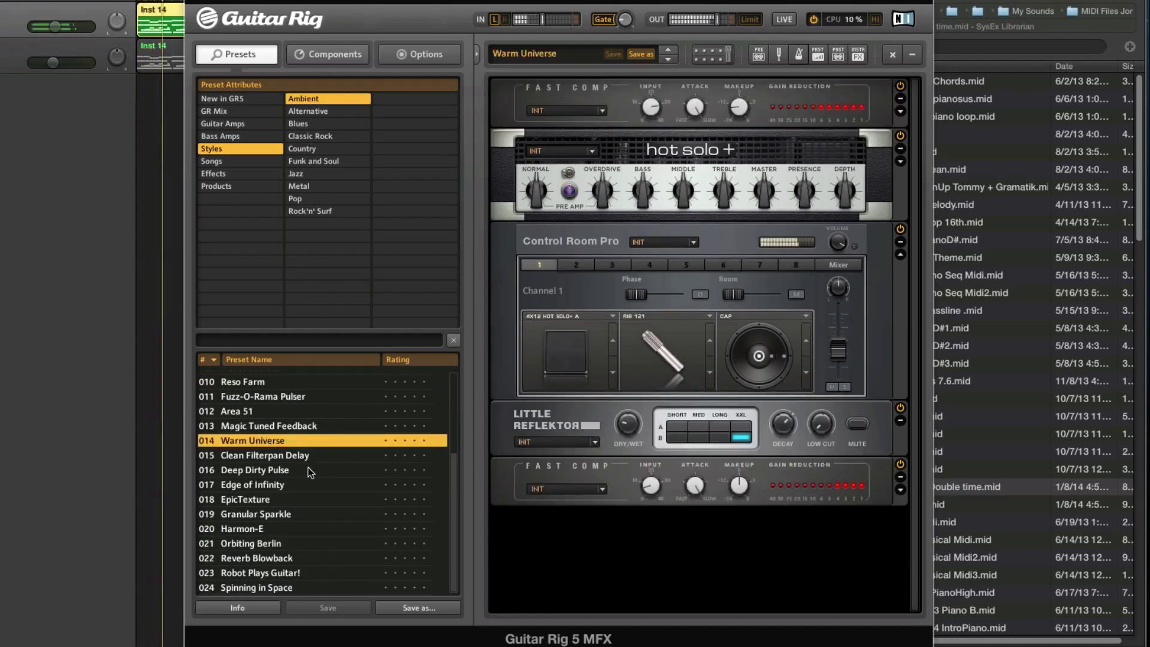
pyautogui.click(289, 484)
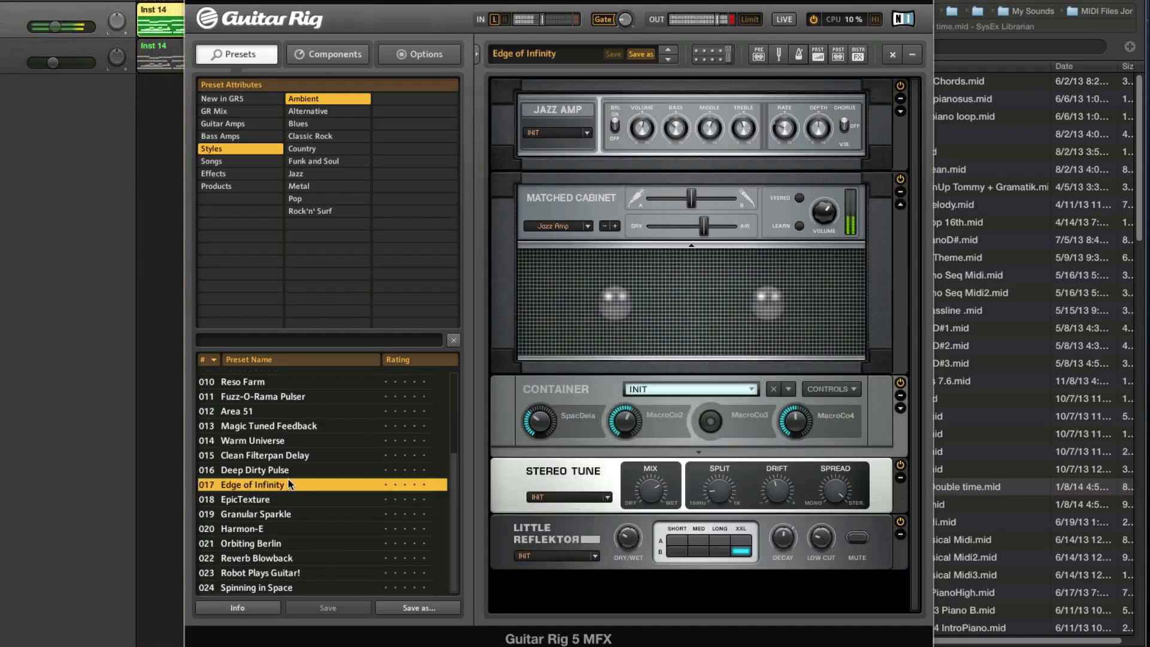
pyautogui.click(272, 499)
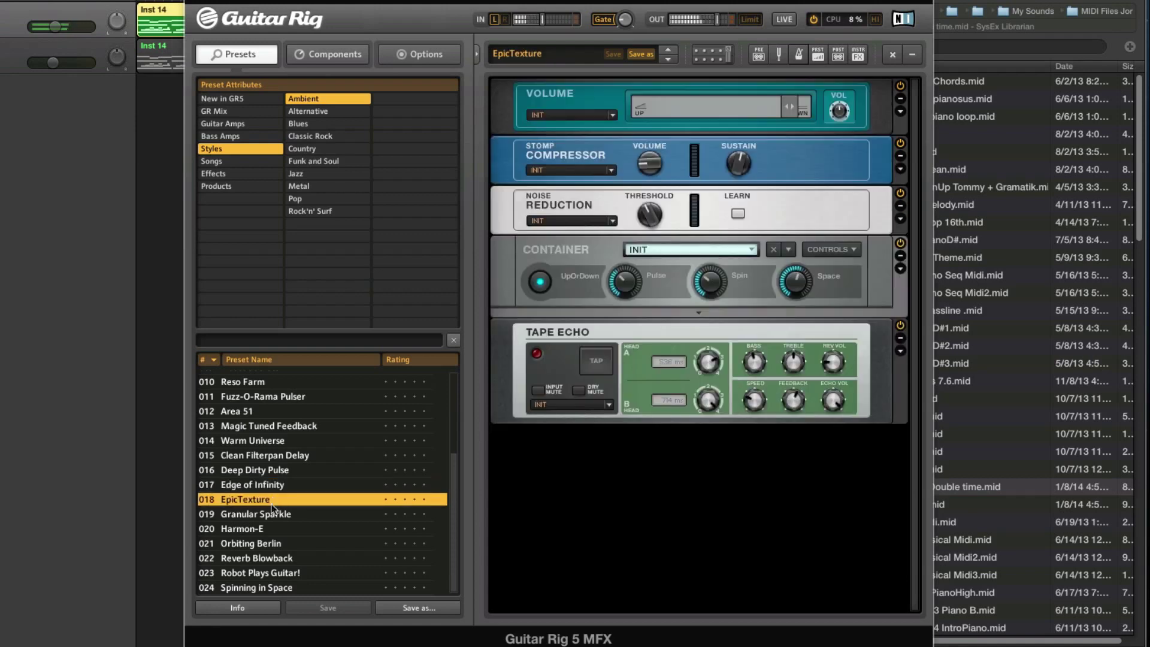
pyautogui.click(282, 558)
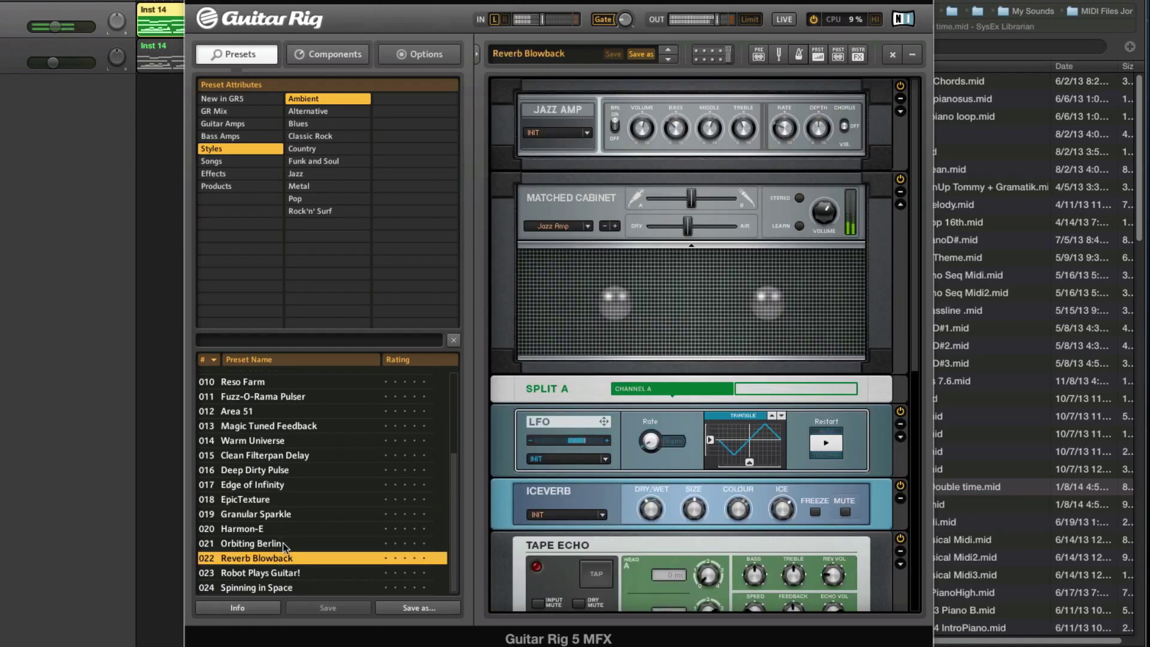
pyautogui.click(279, 470)
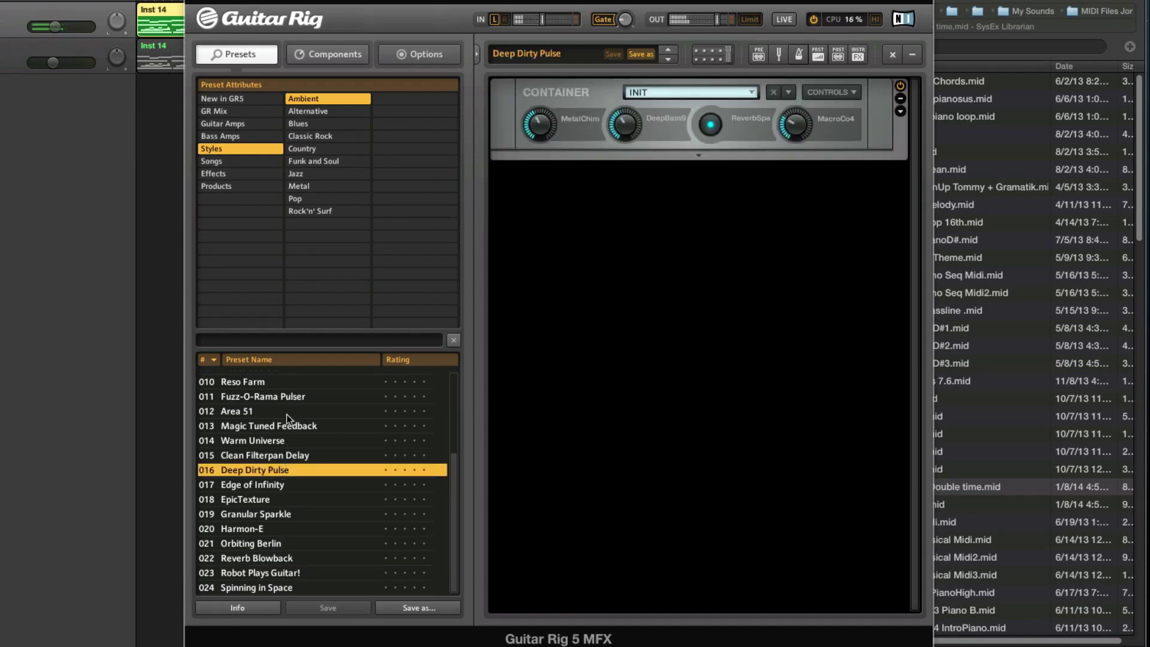
pyautogui.scroll(1, 291, 427)
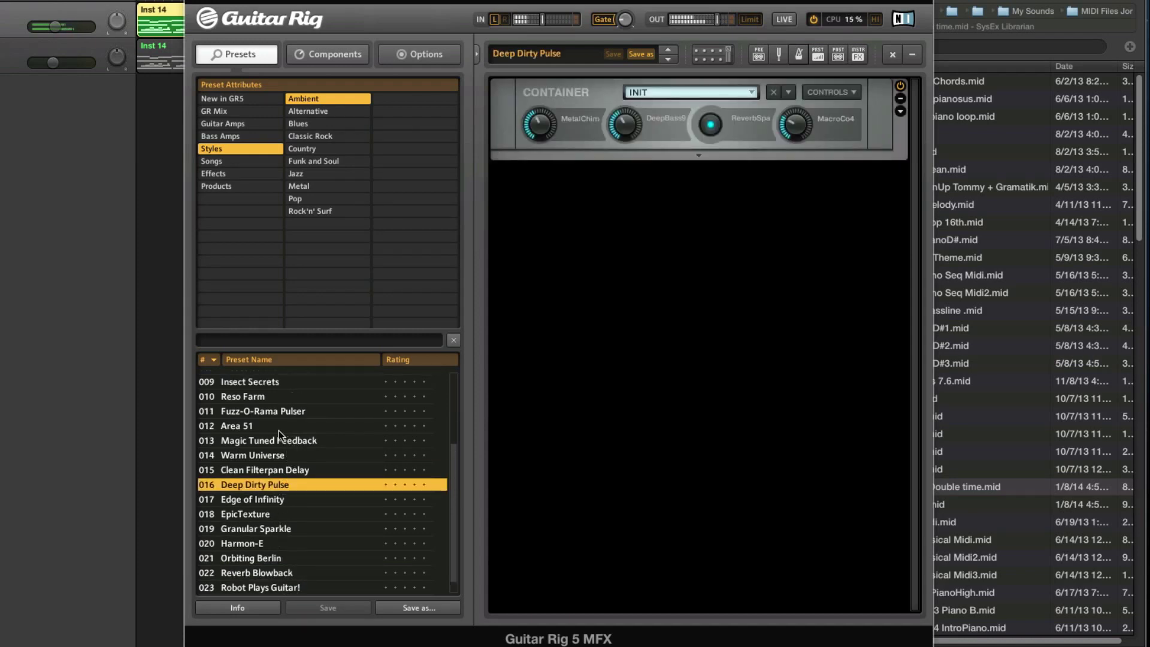
pyautogui.click(275, 439)
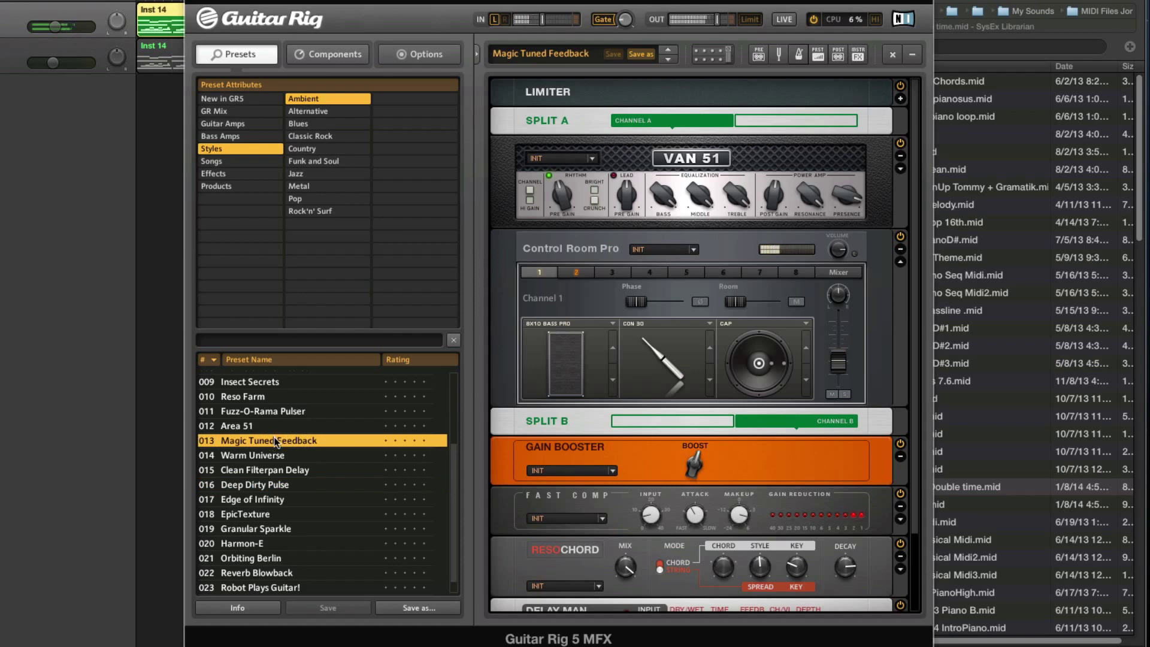
pyautogui.click(272, 410)
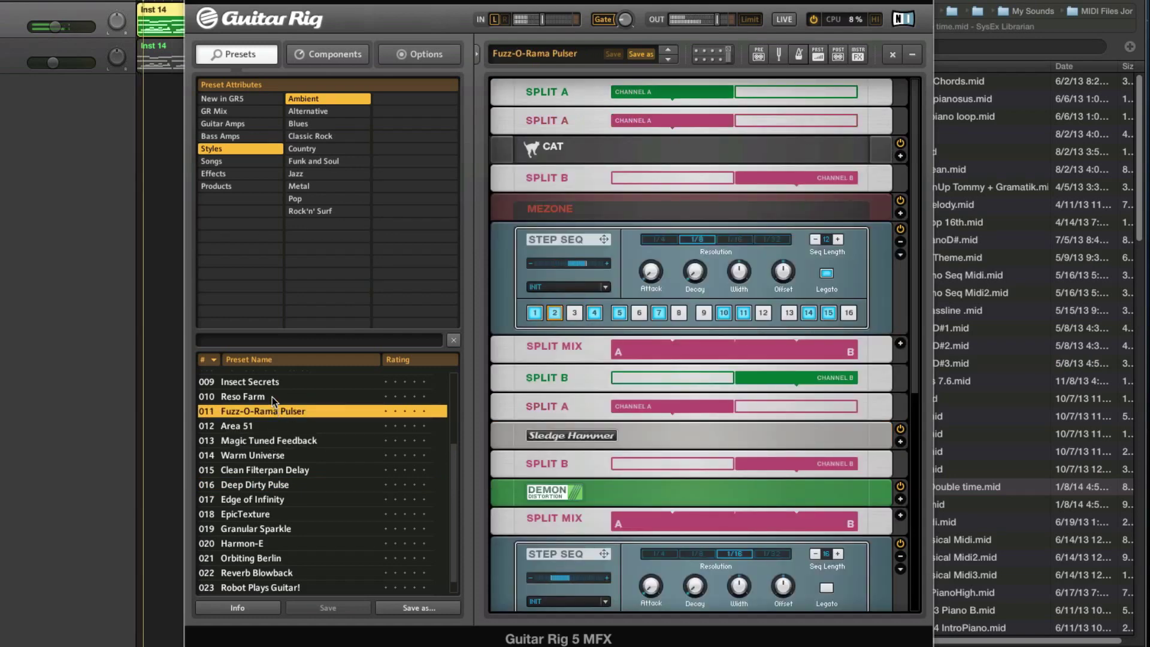
pyautogui.click(271, 397)
pyautogui.scroll(5, 300, 415)
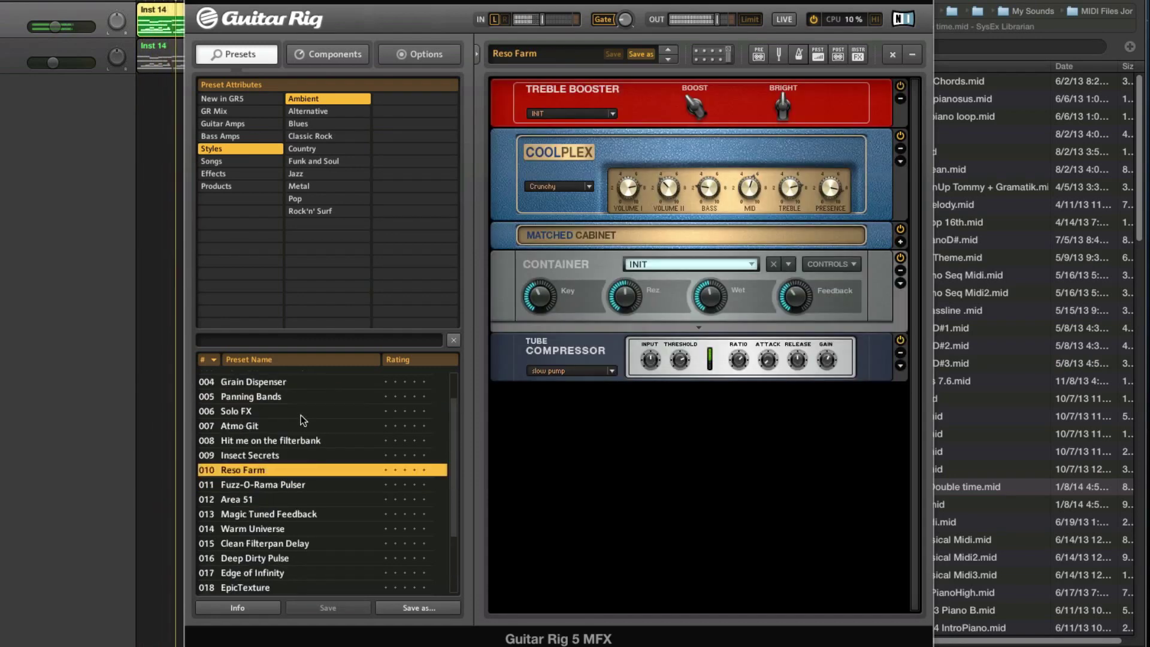
pyautogui.click(266, 426)
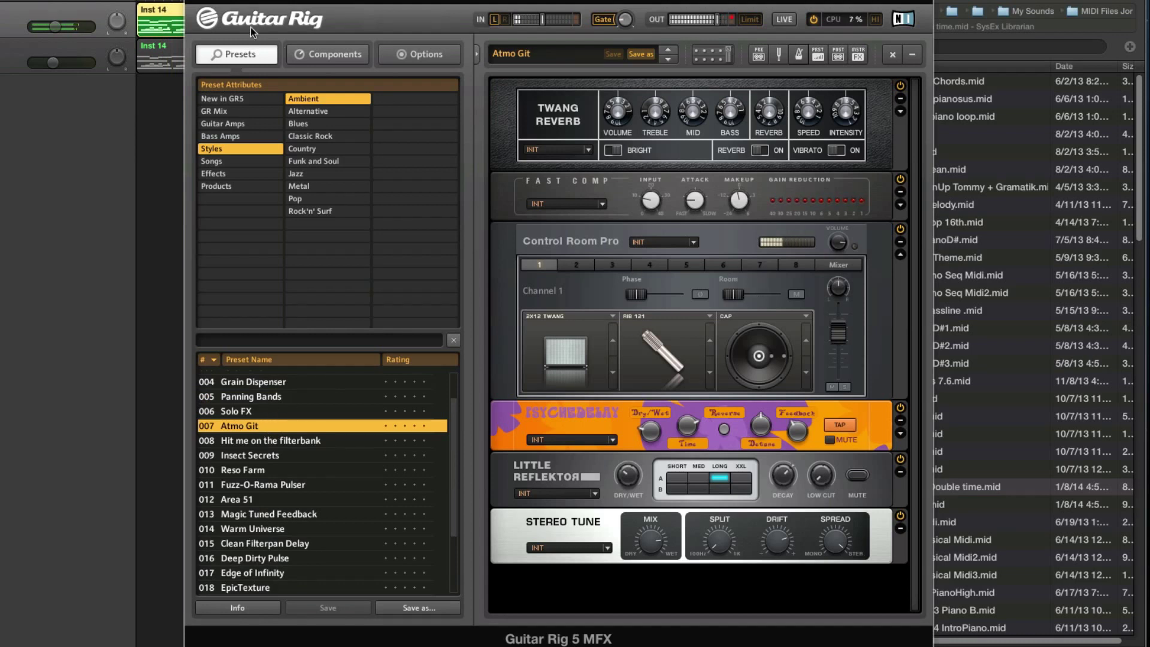
pyautogui.click(332, 62)
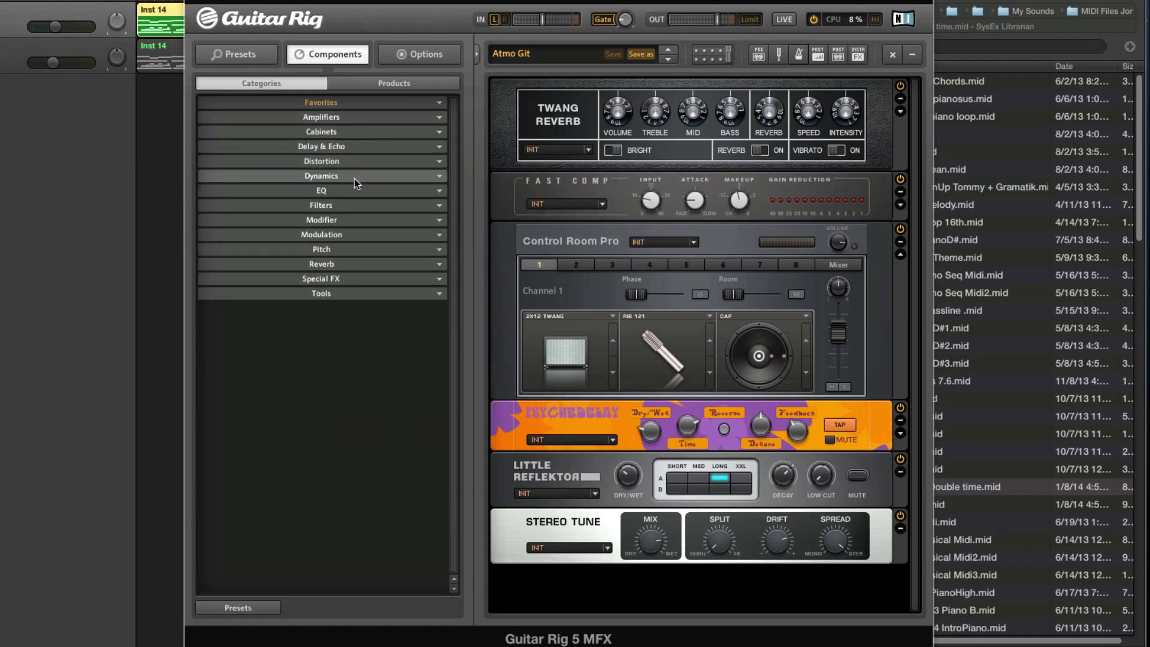
# Step: Add a Split module from the Tools components to the rack
pyautogui.click(367, 219)
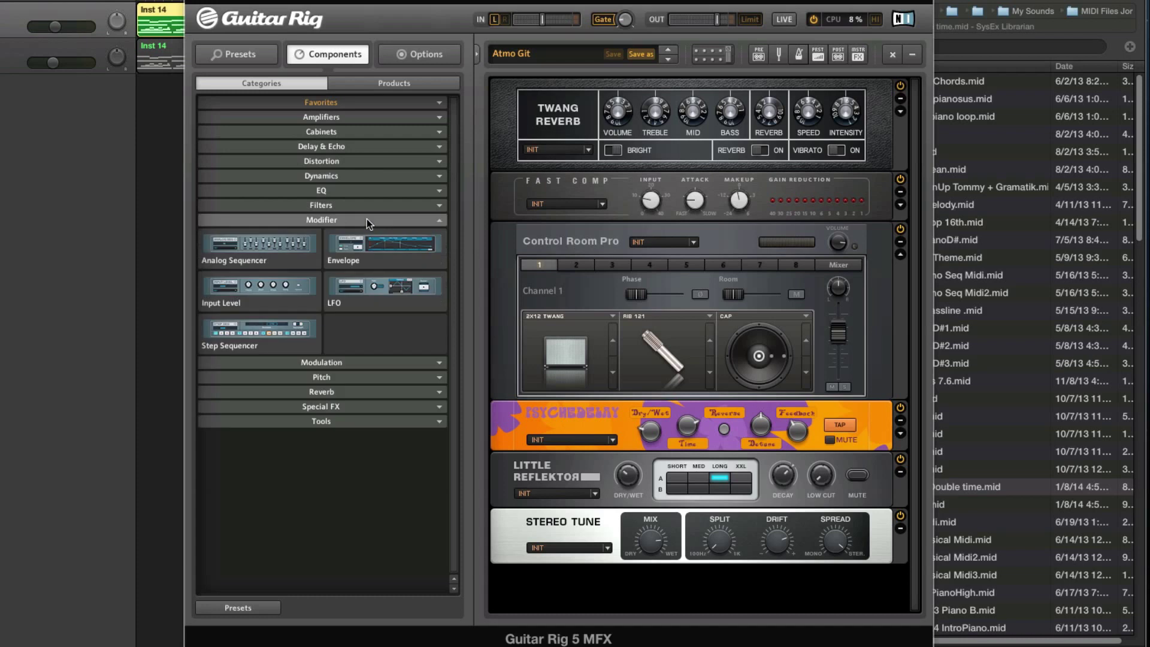
pyautogui.click(361, 422)
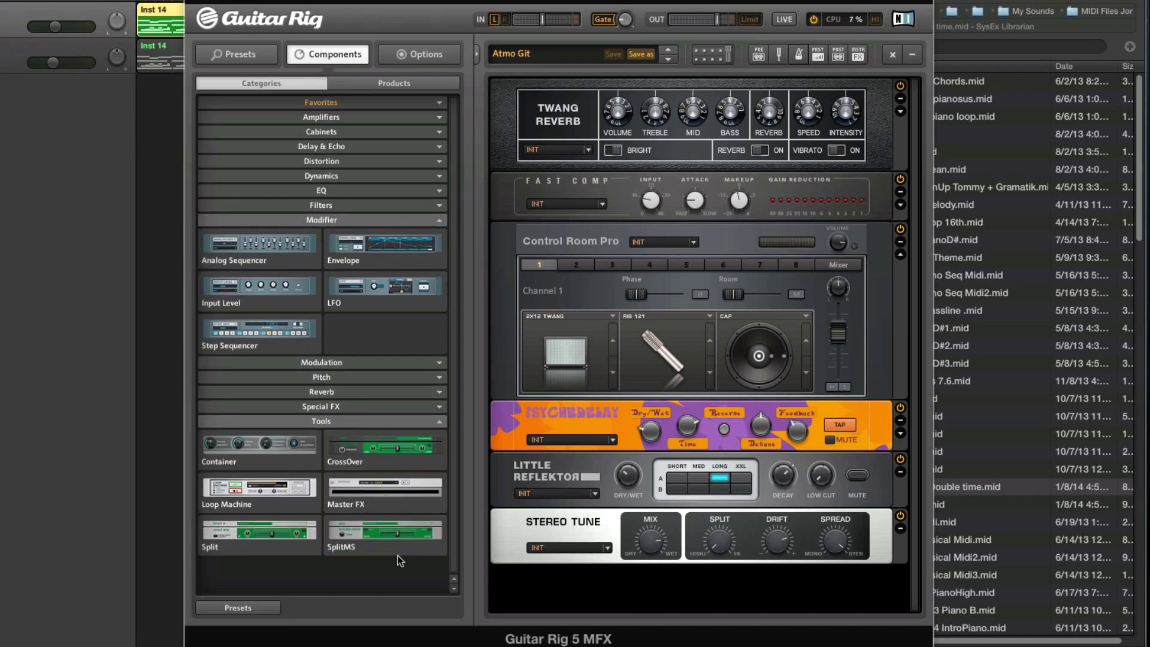
pyautogui.moveTo(252, 539); pyautogui.dragTo(583, 551)
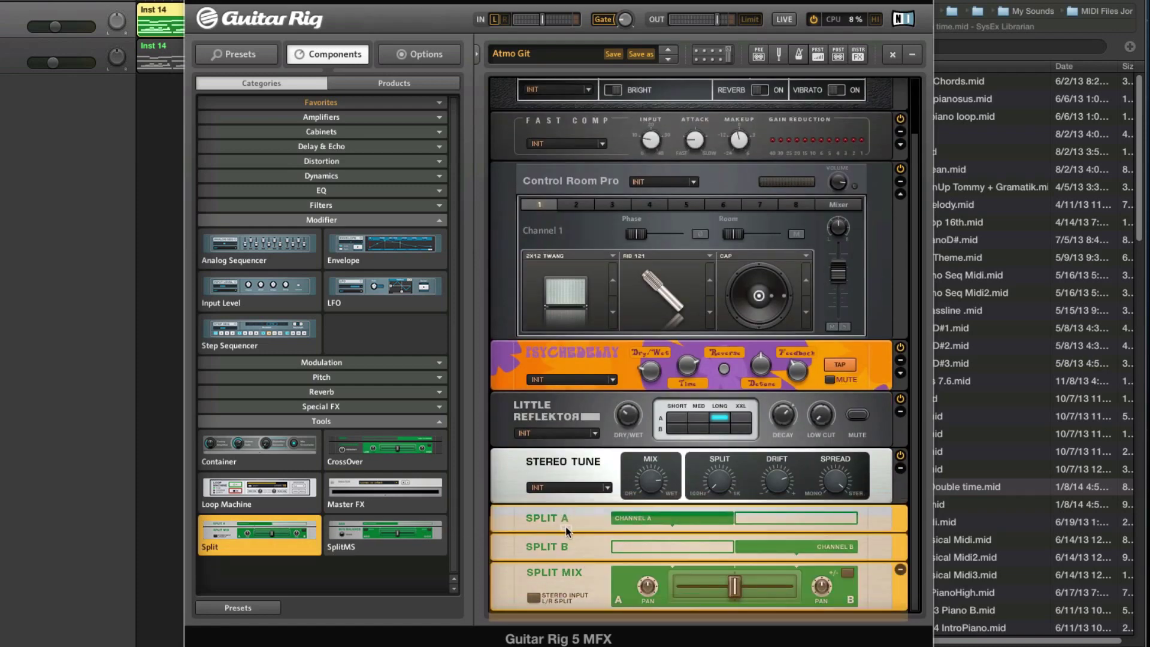
# Step: Move Stereo Tune, Psychedelay, Control Room Pro, Little Reflektor and Fast Comp into Split A
pyautogui.moveTo(580, 476); pyautogui.dragTo(585, 537)
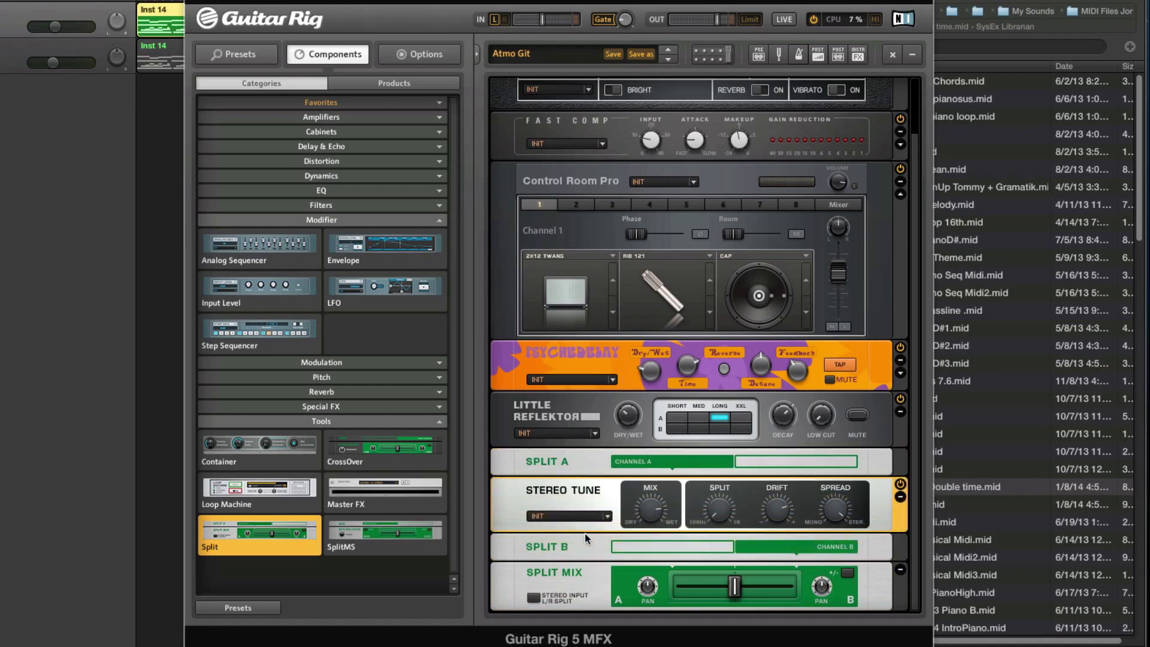
pyautogui.moveTo(573, 364); pyautogui.dragTo(593, 488)
pyautogui.moveTo(534, 184); pyautogui.dragTo(584, 461)
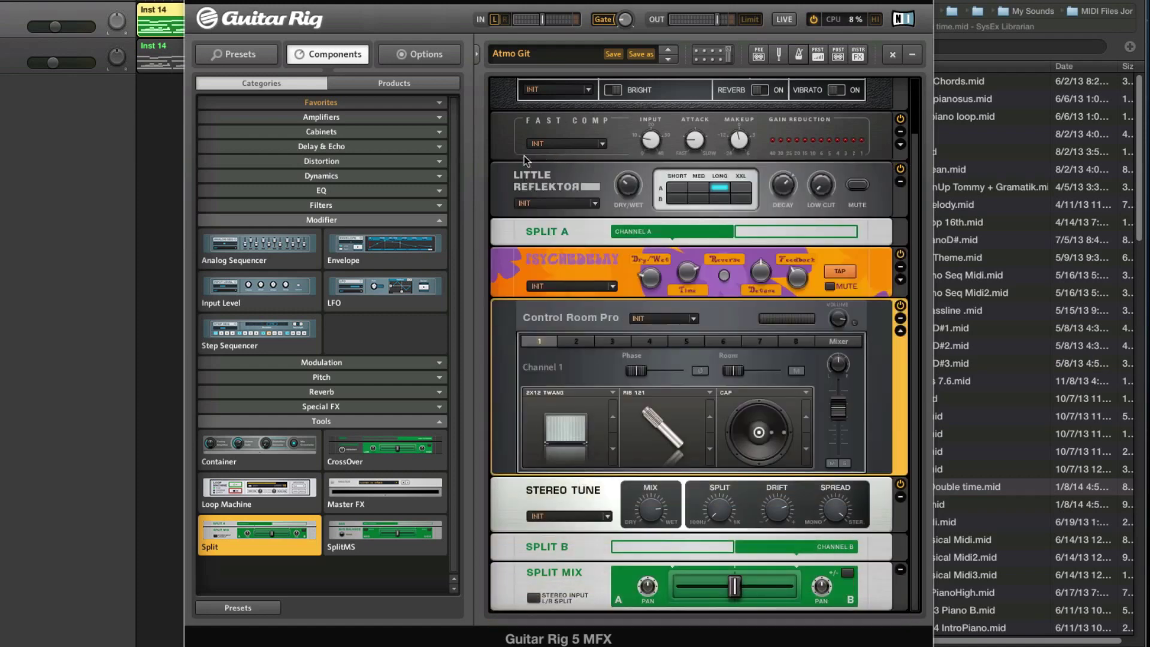
pyautogui.moveTo(512, 184); pyautogui.dragTo(565, 370)
pyautogui.moveTo(535, 302); pyautogui.dragTo(534, 300)
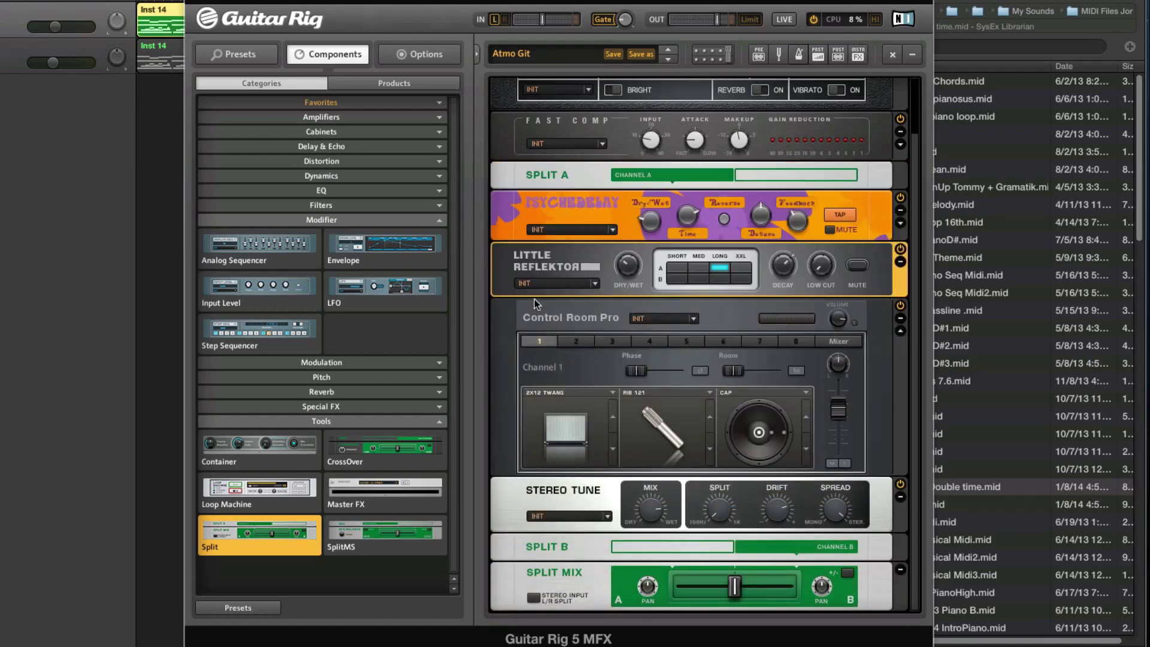
pyautogui.scroll(3, 534, 299)
pyautogui.moveTo(513, 187); pyautogui.dragTo(516, 256)
pyautogui.moveTo(506, 118); pyautogui.dragTo(530, 240)
pyautogui.scroll(-2, 538, 230)
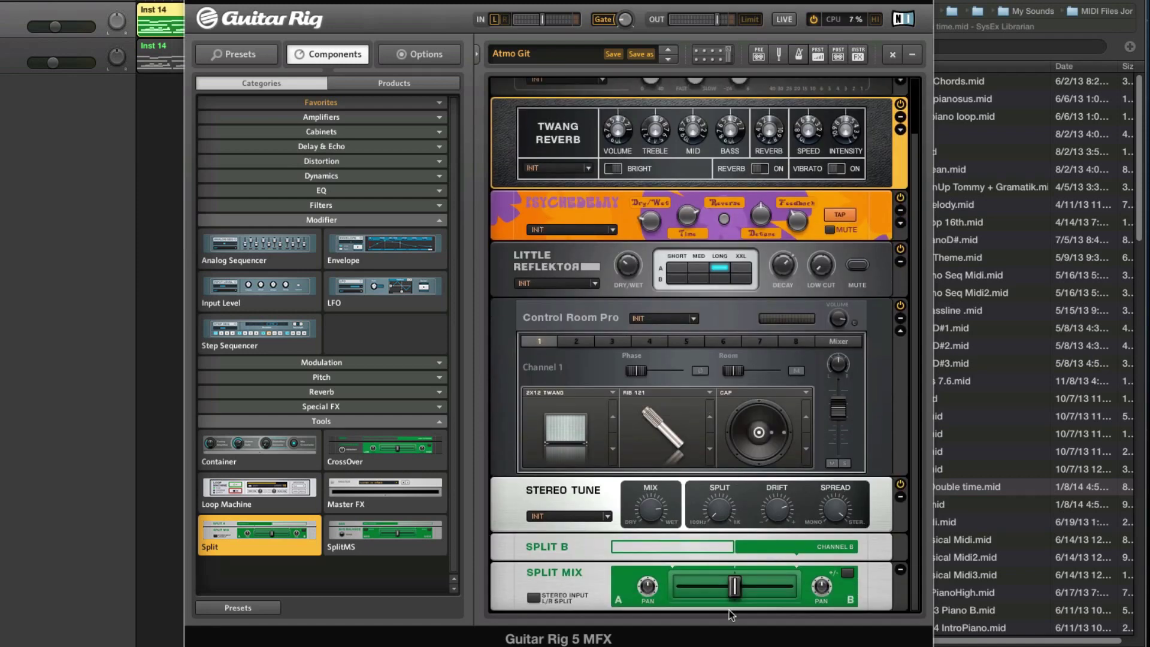
# Step: Set the Split Mix crossfader just right of centre, toward channel B
pyautogui.moveTo(735, 592)
pyautogui.mouseDown()
pyautogui.moveTo(679, 590)
pyautogui.moveTo(805, 589)
pyautogui.moveTo(755, 598)
pyautogui.mouseUp()
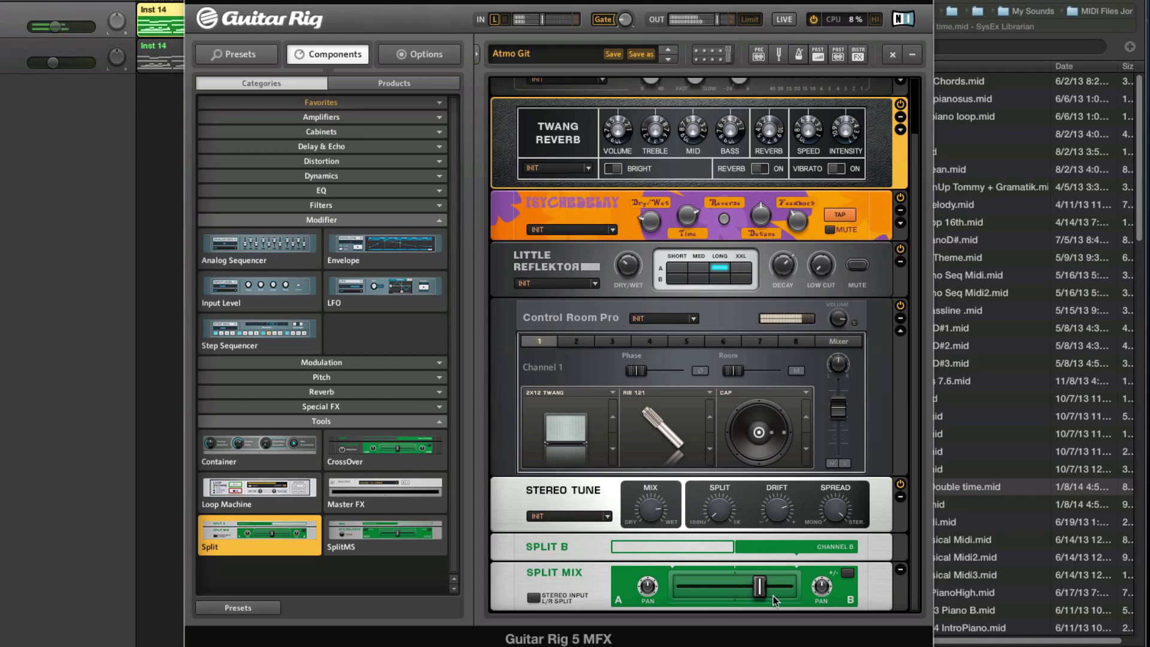
pyautogui.scroll(2, 642, 430)
pyautogui.moveTo(511, 117); pyautogui.dragTo(525, 156)
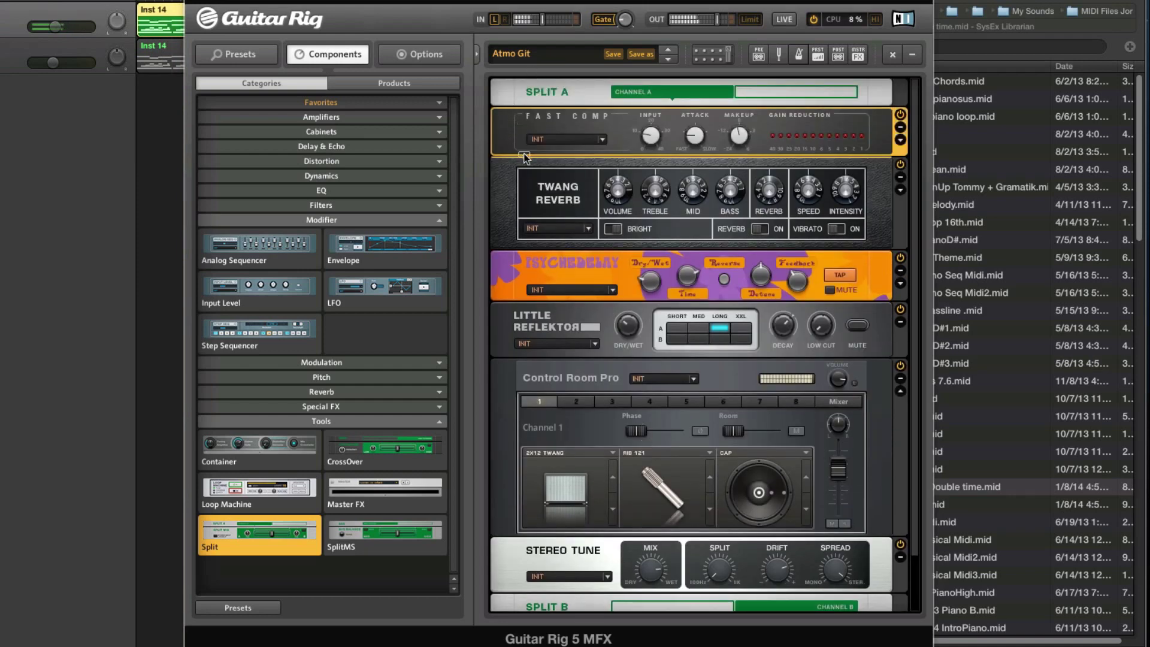
pyautogui.scroll(-2, 568, 239)
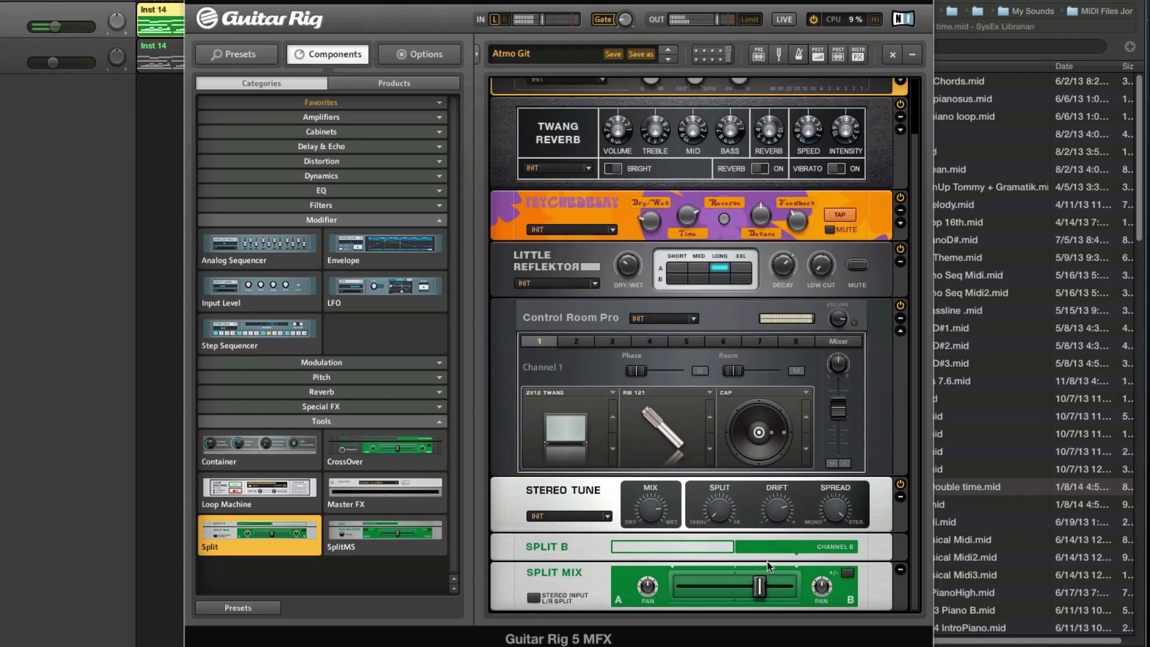
pyautogui.moveTo(767, 587)
pyautogui.mouseDown()
pyautogui.moveTo(802, 592)
pyautogui.moveTo(657, 580)
pyautogui.moveTo(768, 589)
pyautogui.mouseUp()
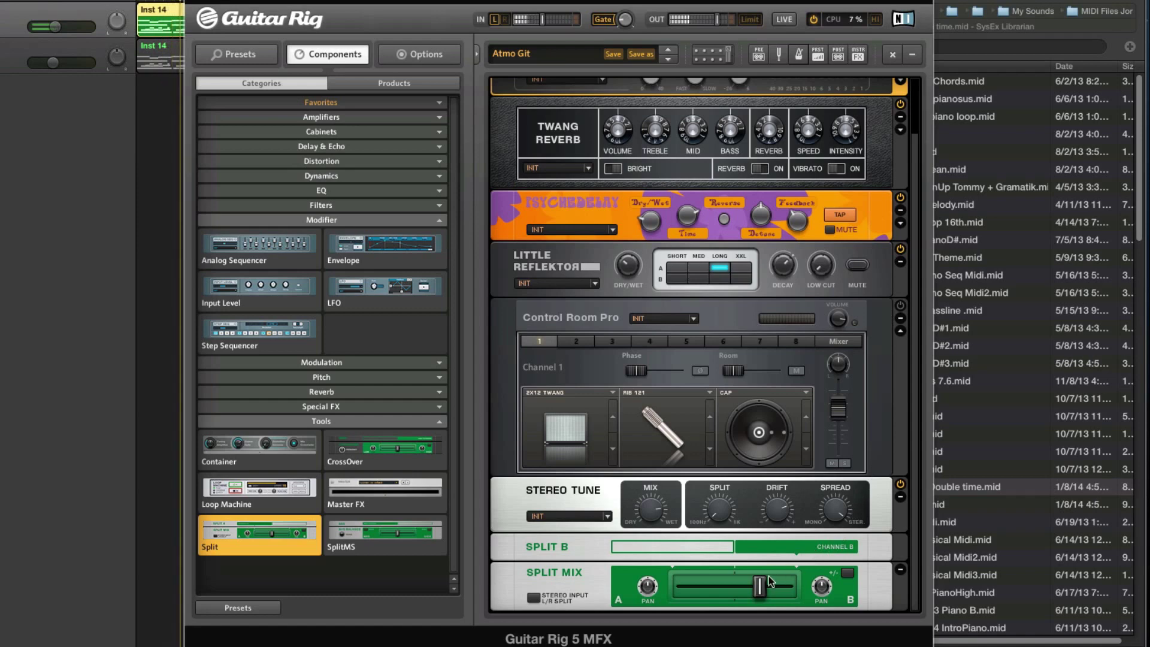
pyautogui.moveTo(764, 586); pyautogui.dragTo(781, 585)
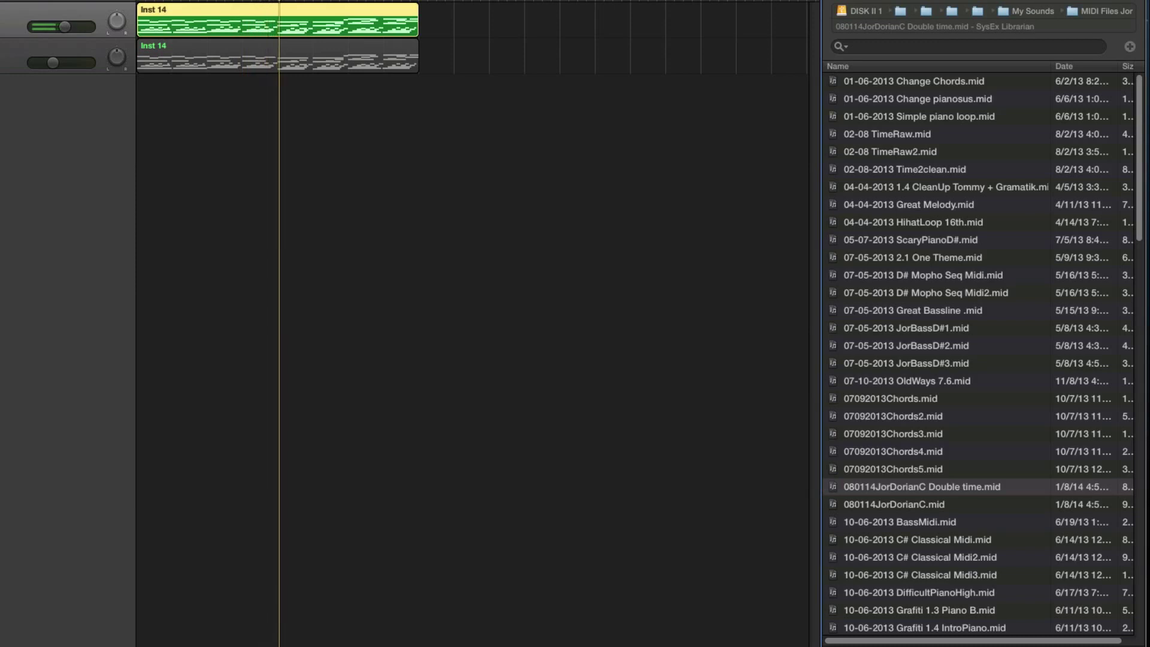
# Step: Solo the second Inst 14 track and play it from the start
pyautogui.click(22, 47)
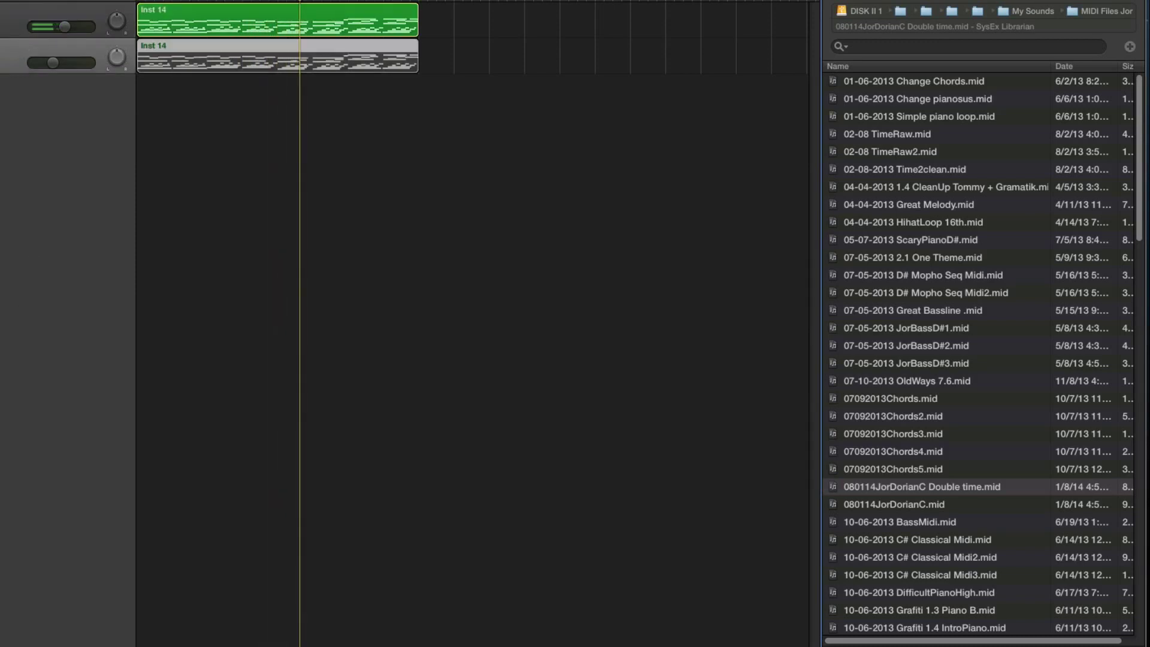
pyautogui.click(1, 26)
pyautogui.click(1, 62)
pyautogui.press('Return')
pyautogui.press('space')
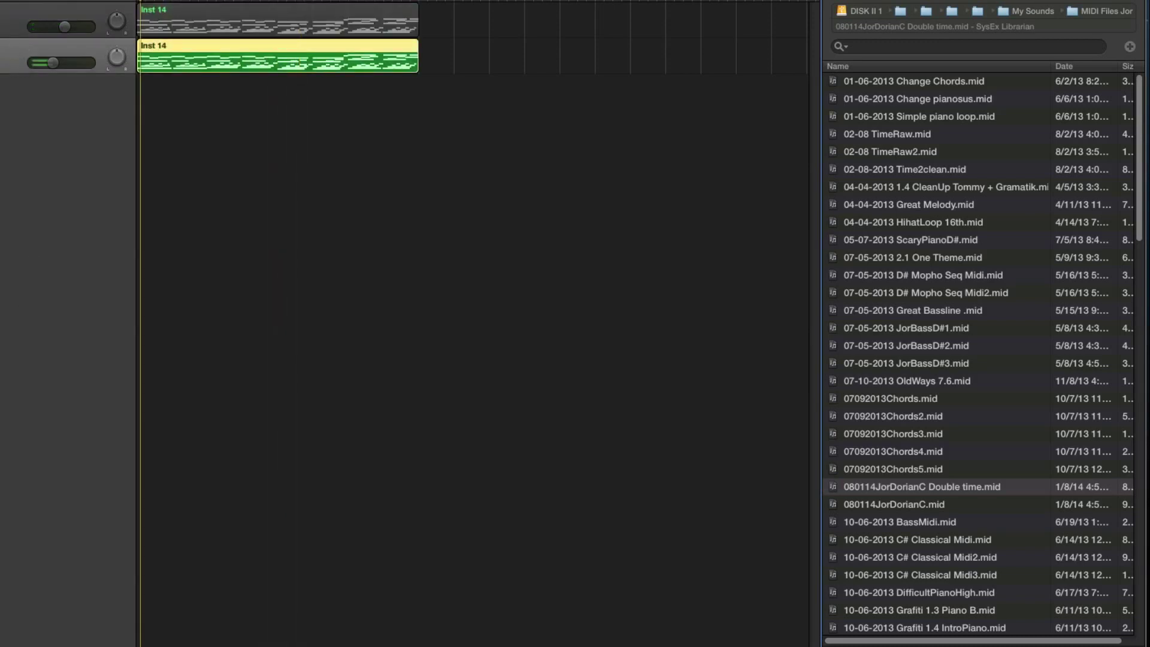
# Step: Reshape the Oscil A Amp envelope, lowering its attack level to about -9 dB
pyautogui.press('v')
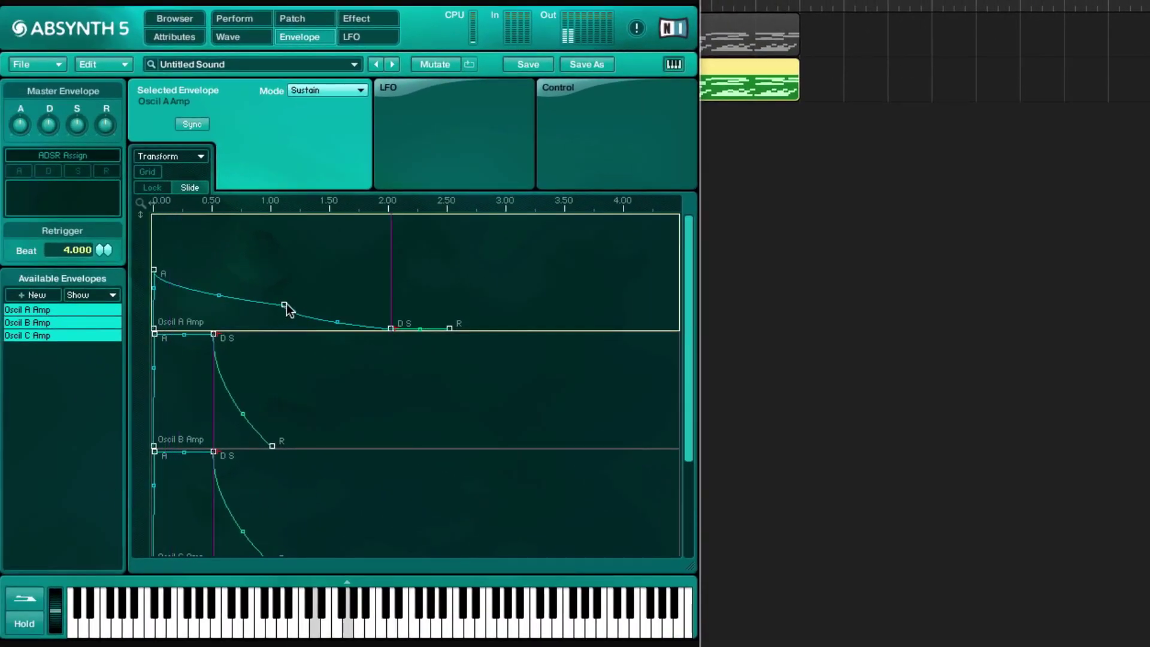
pyautogui.moveTo(284, 304); pyautogui.dragTo(267, 319)
pyautogui.moveTo(154, 270); pyautogui.dragTo(155, 292)
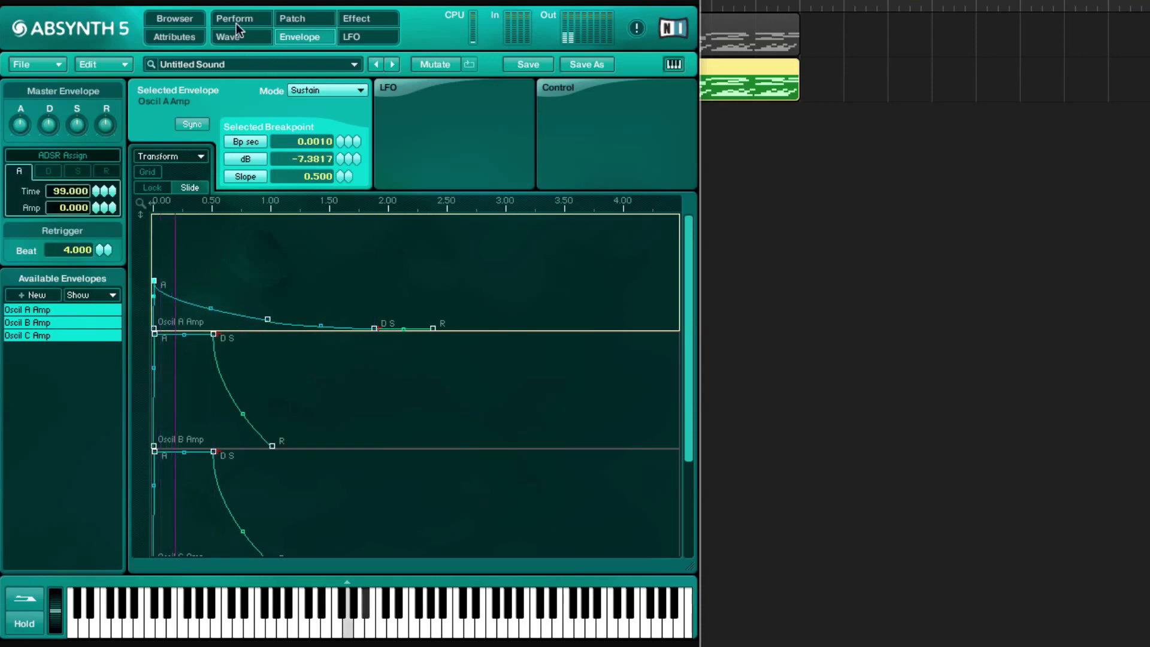
# Step: Add a low-pass filter at 1375 Hz to oscillator A, then close Absynth and unsolo track 2
pyautogui.click(234, 18)
pyautogui.click(281, 19)
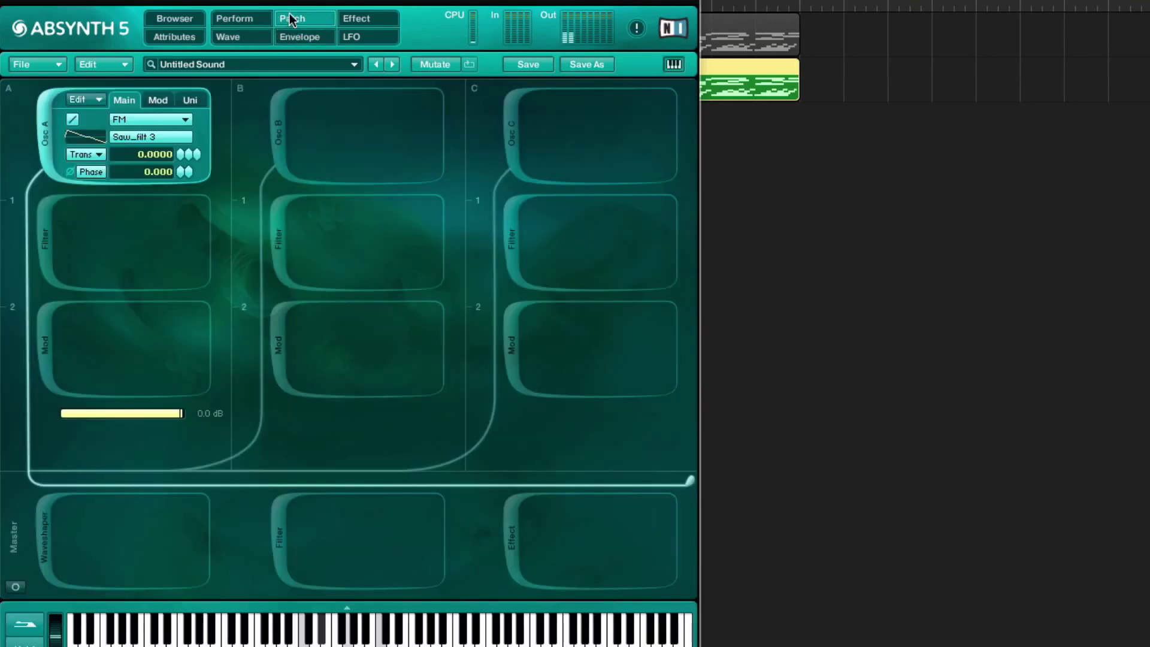
pyautogui.click(47, 241)
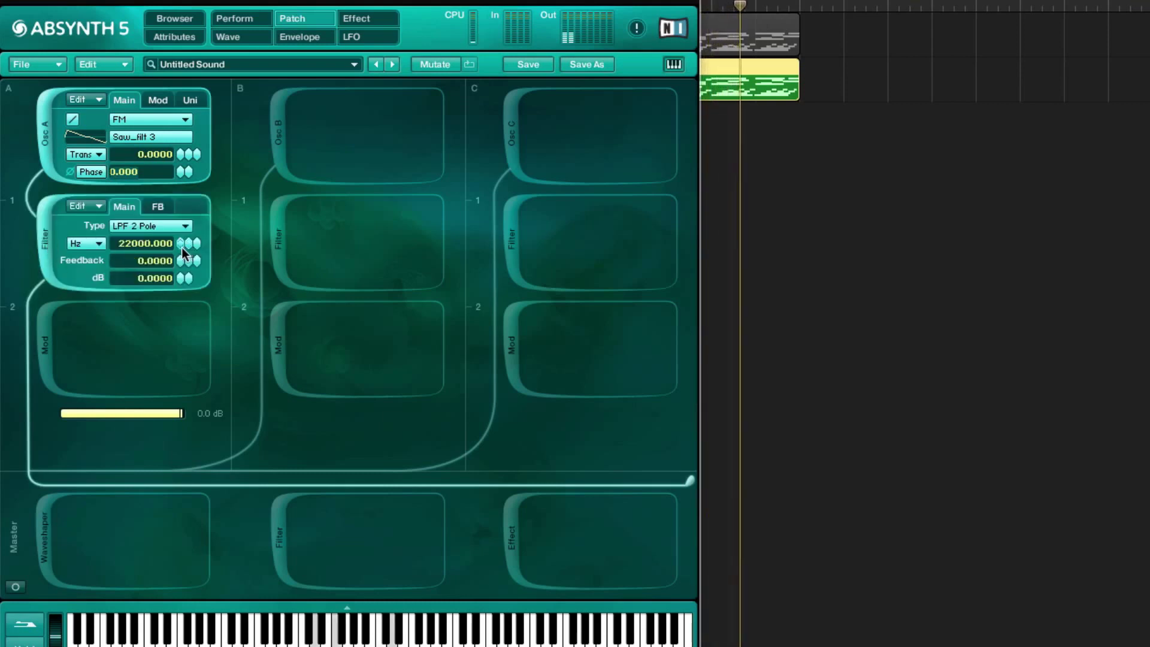
pyautogui.moveTo(181, 246); pyautogui.dragTo(167, 288)
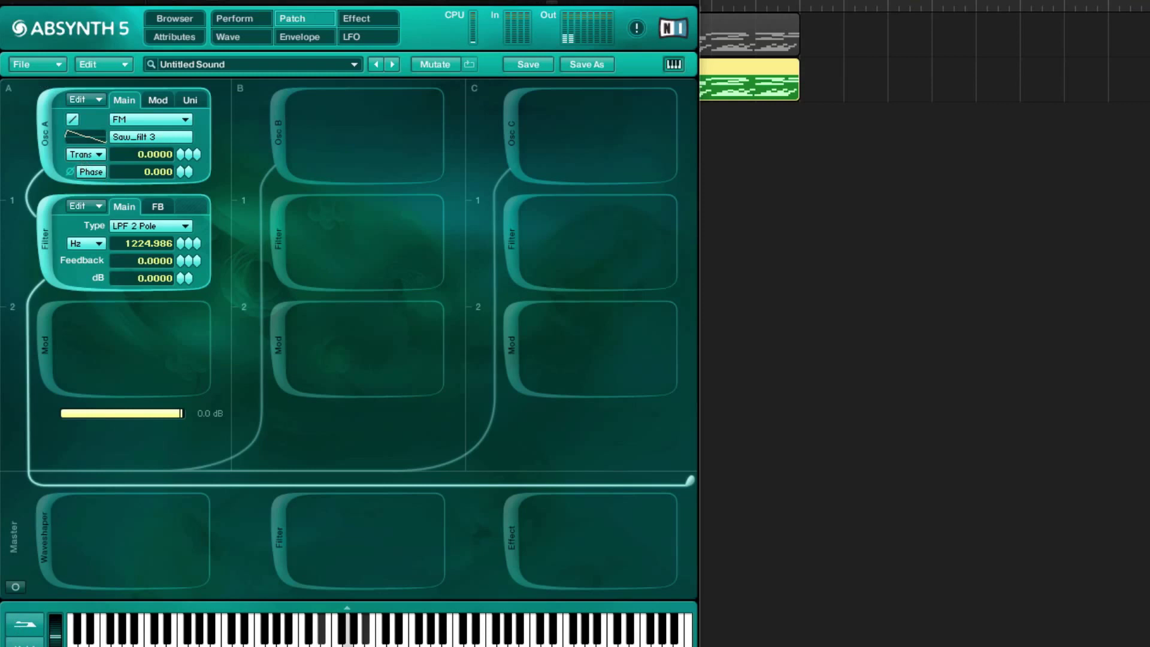
pyautogui.press('super+w')
pyautogui.click(238, 88)
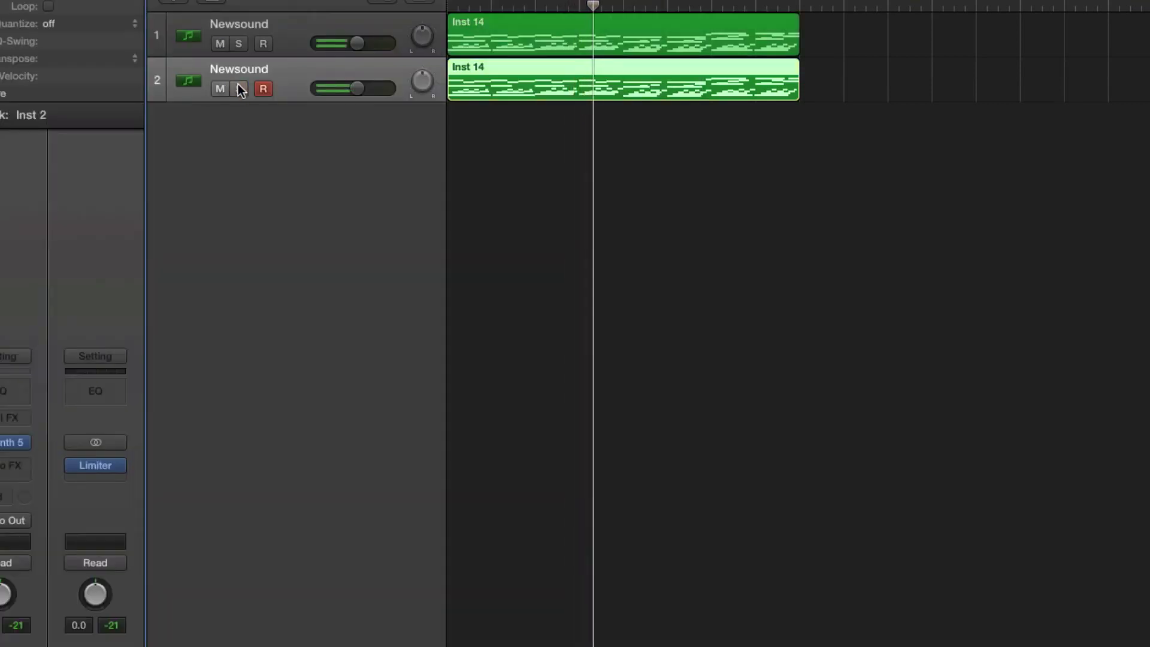
# Step: Check track 1's Absynth instrument, then select and solo track 2
pyautogui.click(289, 31)
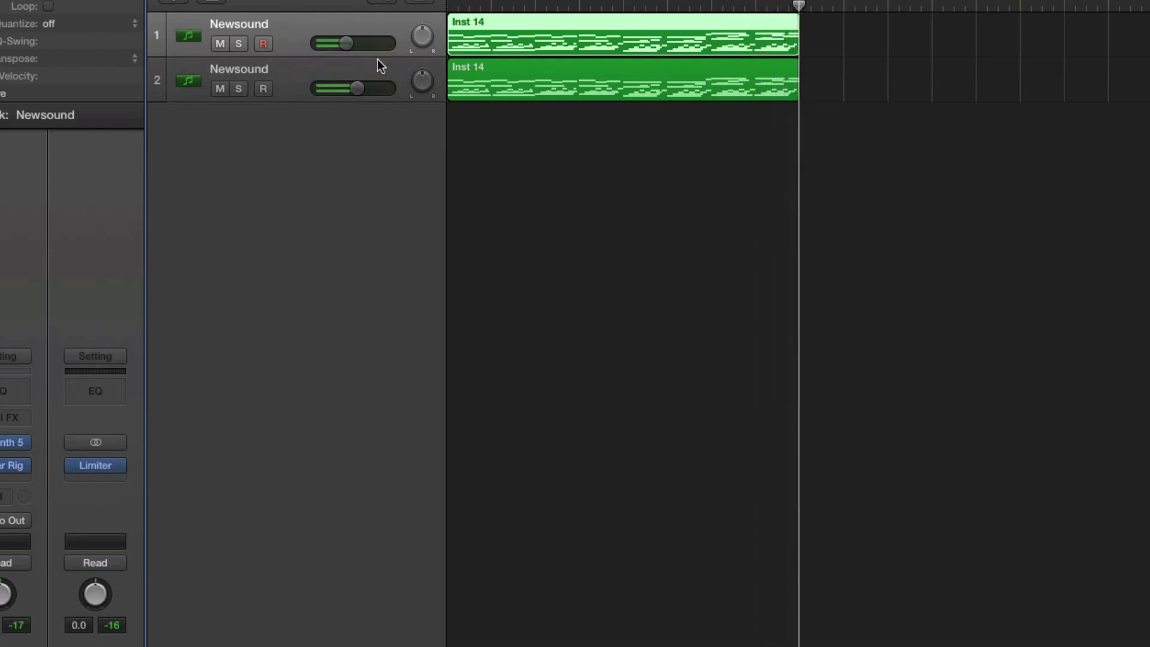
pyautogui.click(2, 442)
pyautogui.click(108, 1)
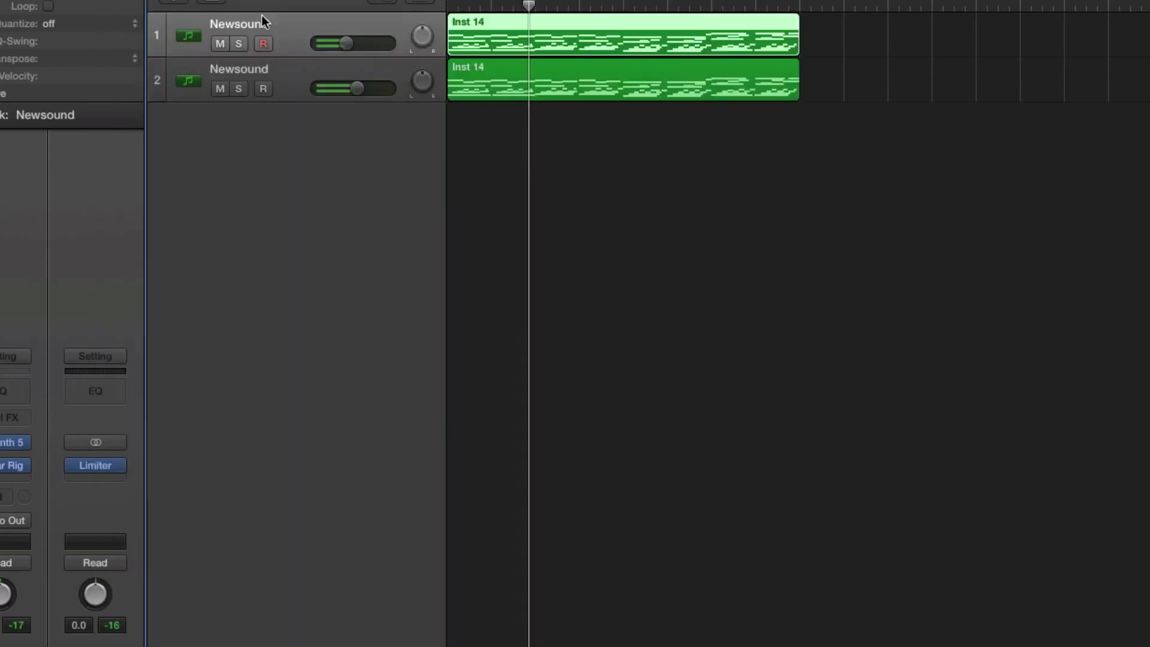
pyautogui.click(274, 59)
pyautogui.click(239, 88)
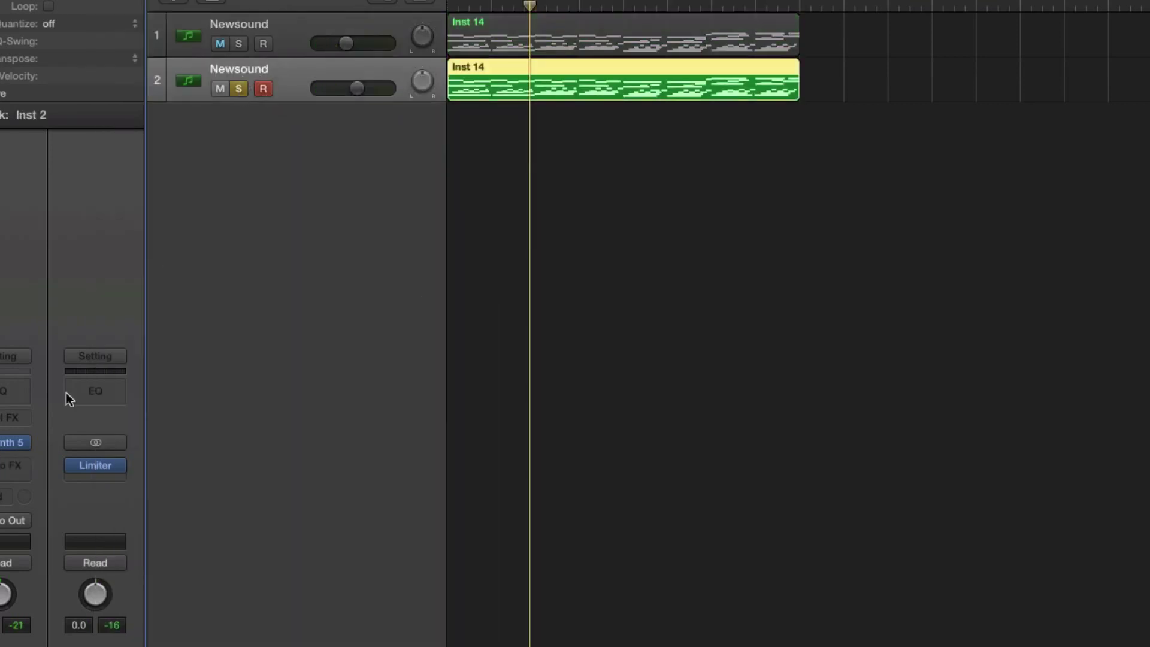
# Step: Insert Absynth 5 FX as an audio effect on track 2
pyautogui.click(24, 468)
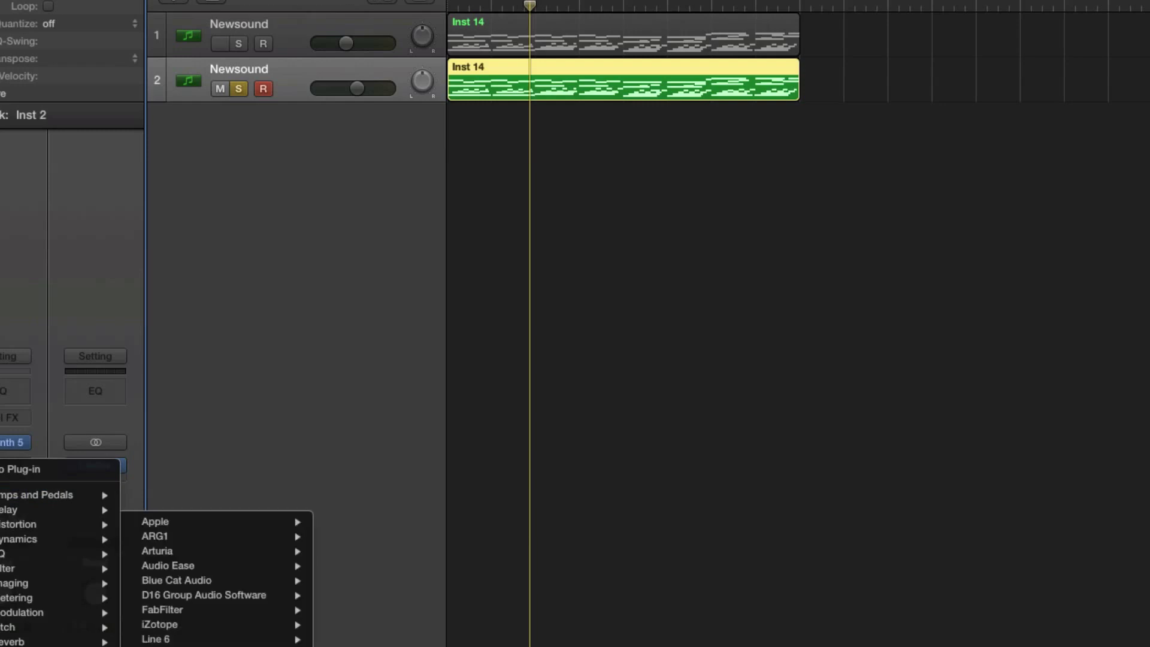
pyautogui.moveTo(258, 611)
pyautogui.click(431, 646)
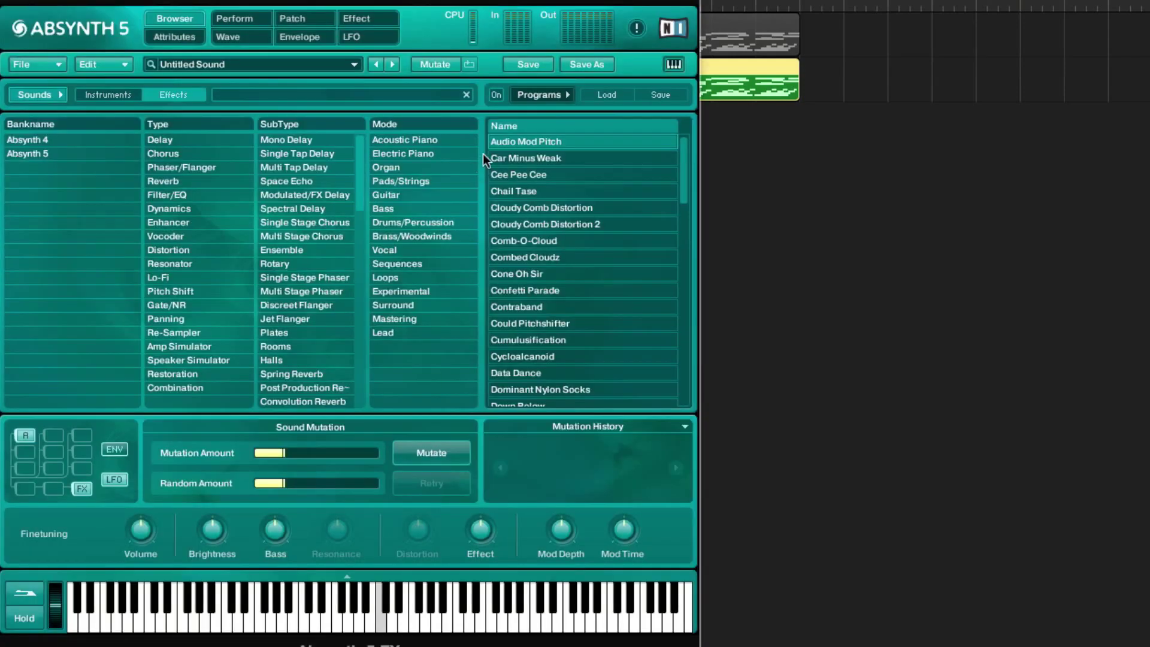
# Step: During playback, keep the Aetherizer effect and set Dry to -96.0 and Wet to -5.2
pyautogui.press('space')
pyautogui.click(359, 16)
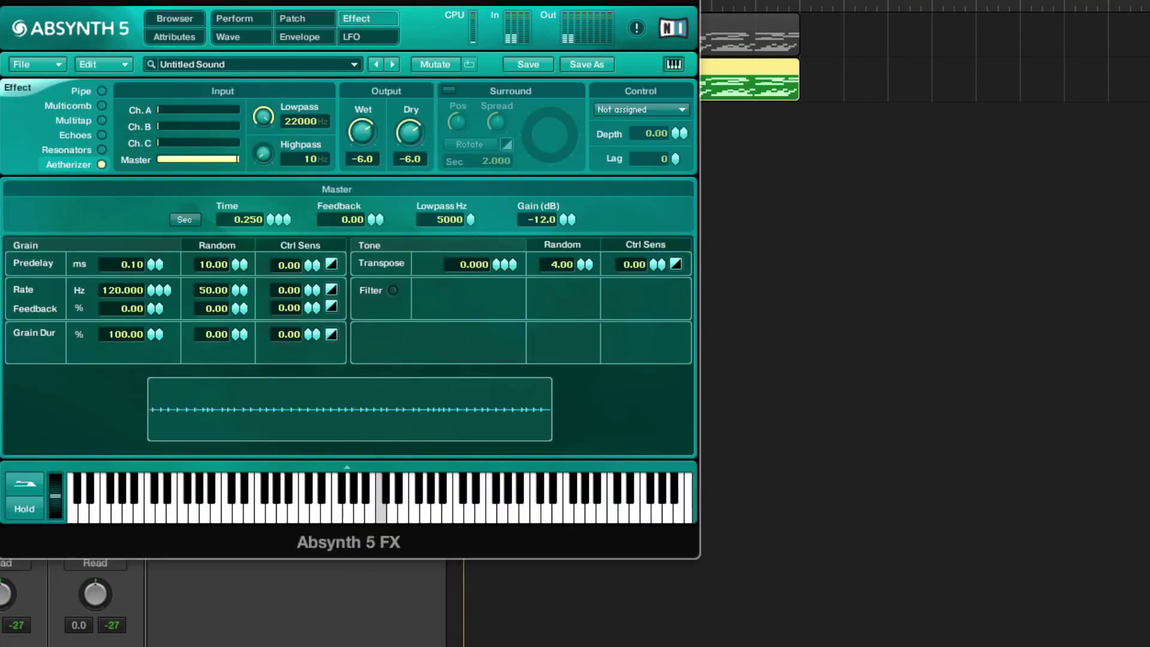
pyautogui.moveTo(356, 0); pyautogui.dragTo(613, 189)
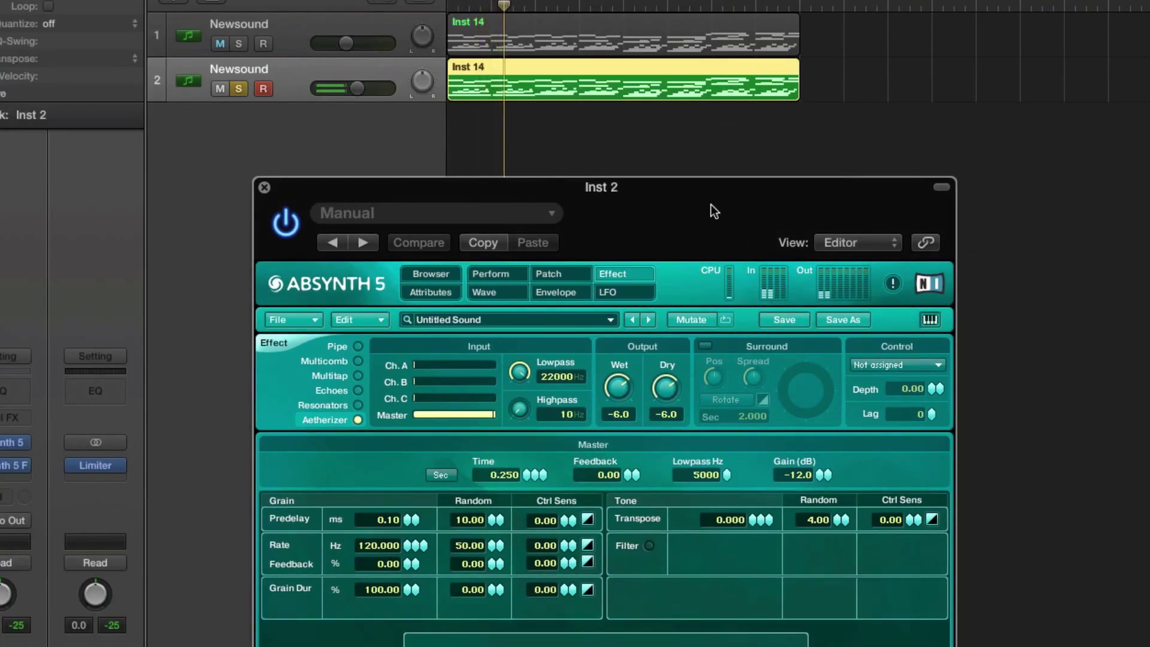
pyautogui.moveTo(756, 193); pyautogui.dragTo(668, 81)
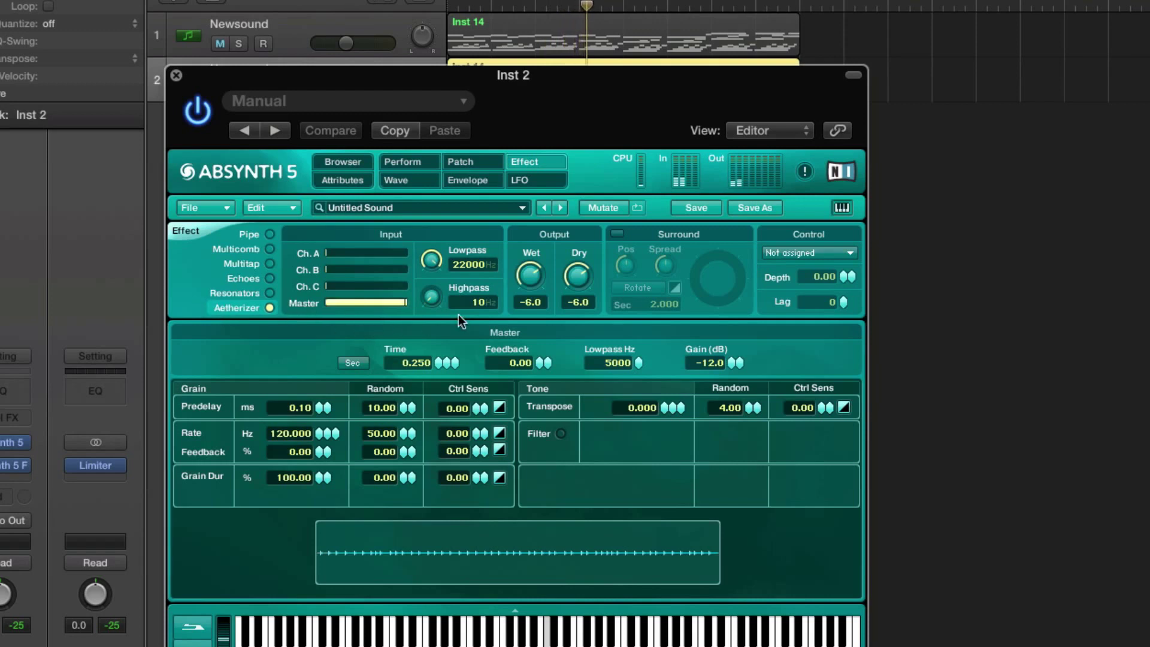
pyautogui.moveTo(588, 252); pyautogui.dragTo(616, 162)
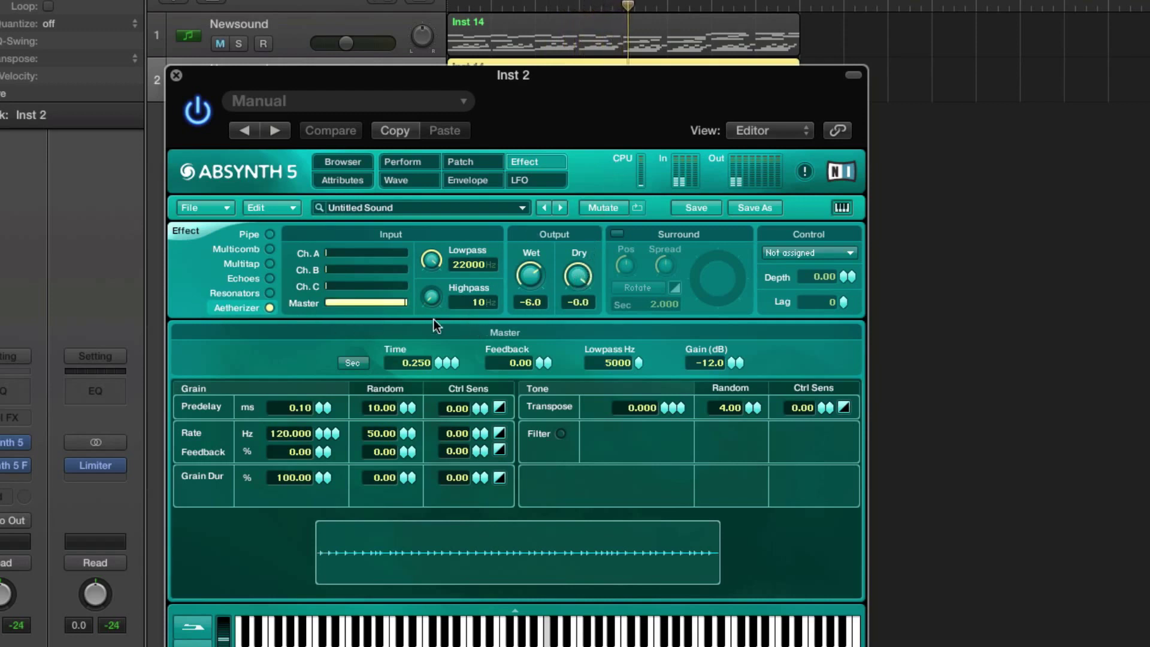
pyautogui.click(270, 293)
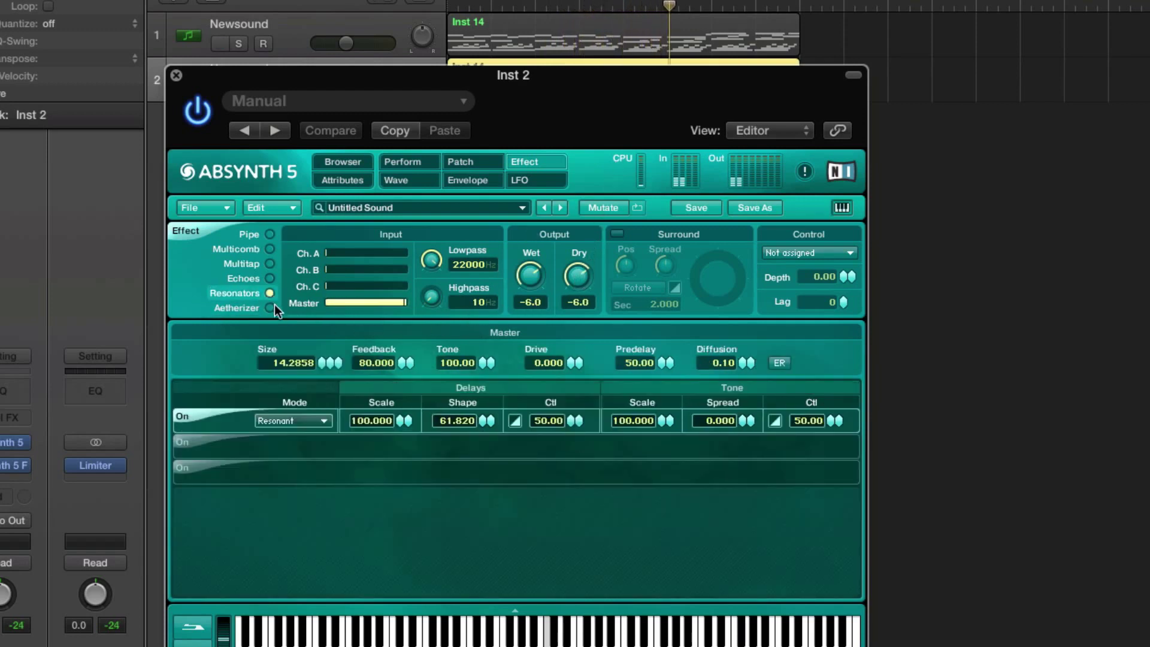
pyautogui.click(270, 307)
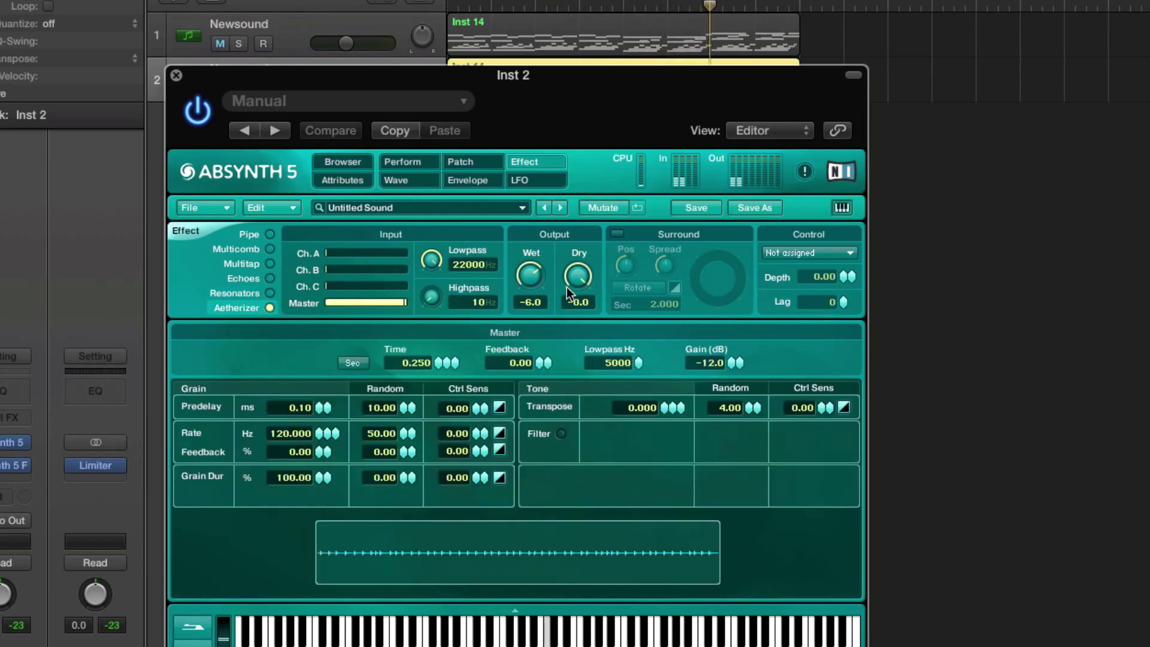
pyautogui.moveTo(537, 277); pyautogui.dragTo(544, 193)
pyautogui.moveTo(578, 301); pyautogui.dragTo(578, 306)
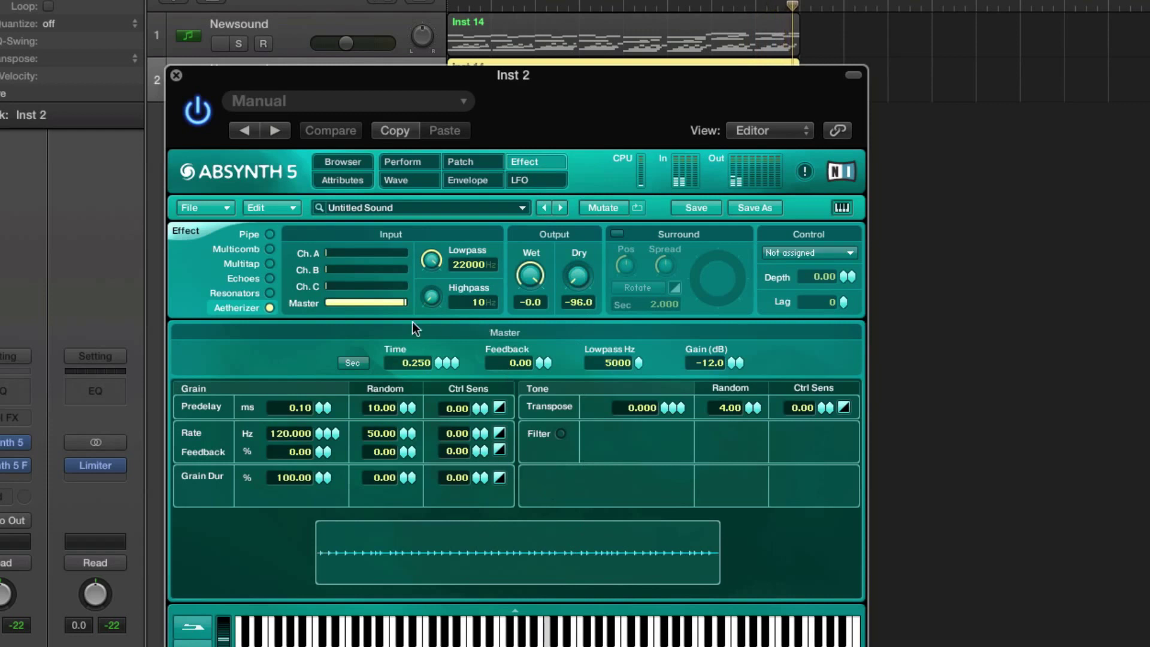
pyautogui.moveTo(533, 276); pyautogui.dragTo(544, 334)
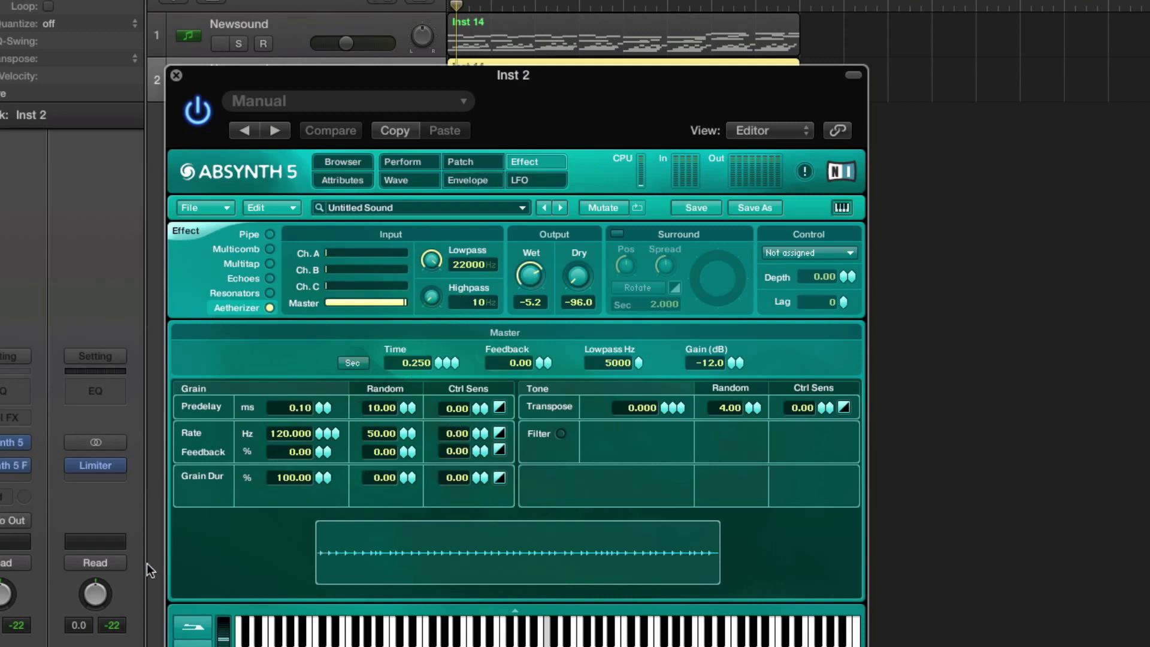
# Step: Insert a second Absynth 5 FX in track 2's next Audio FX slot
pyautogui.click(4, 477)
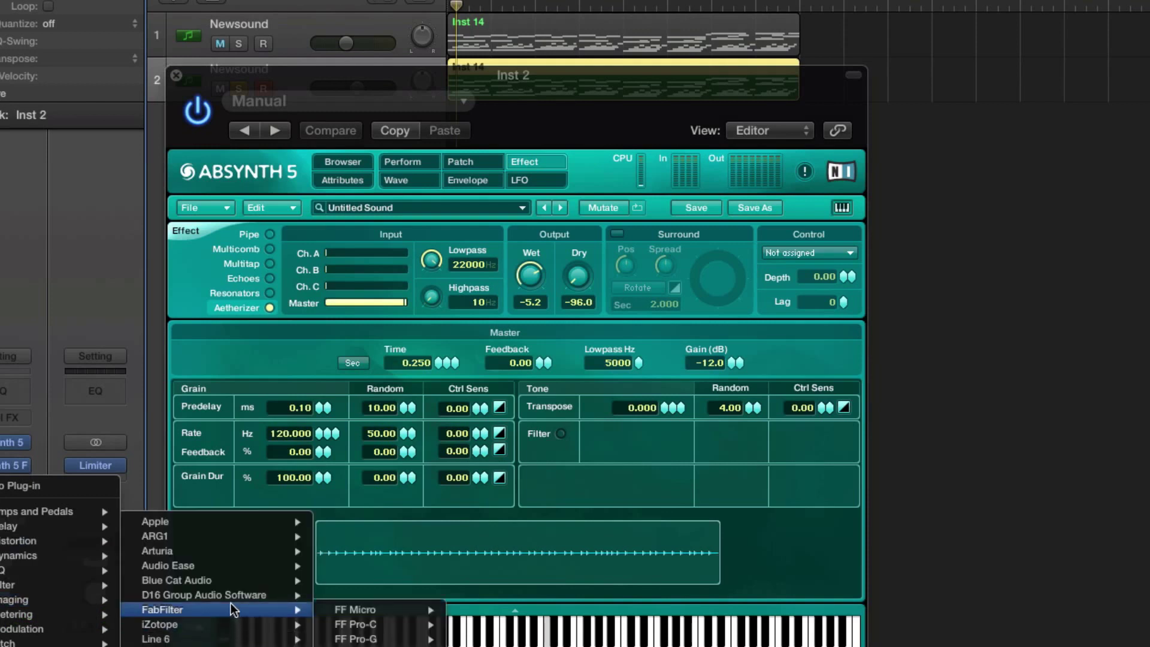
pyautogui.moveTo(246, 566)
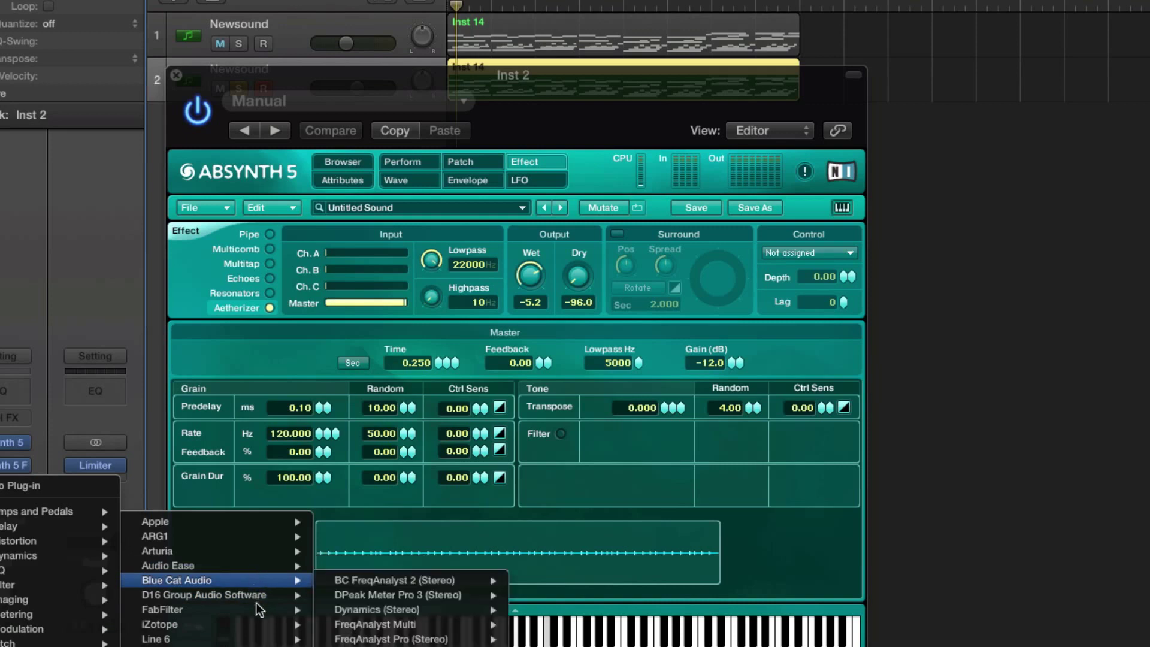
pyautogui.moveTo(260, 616)
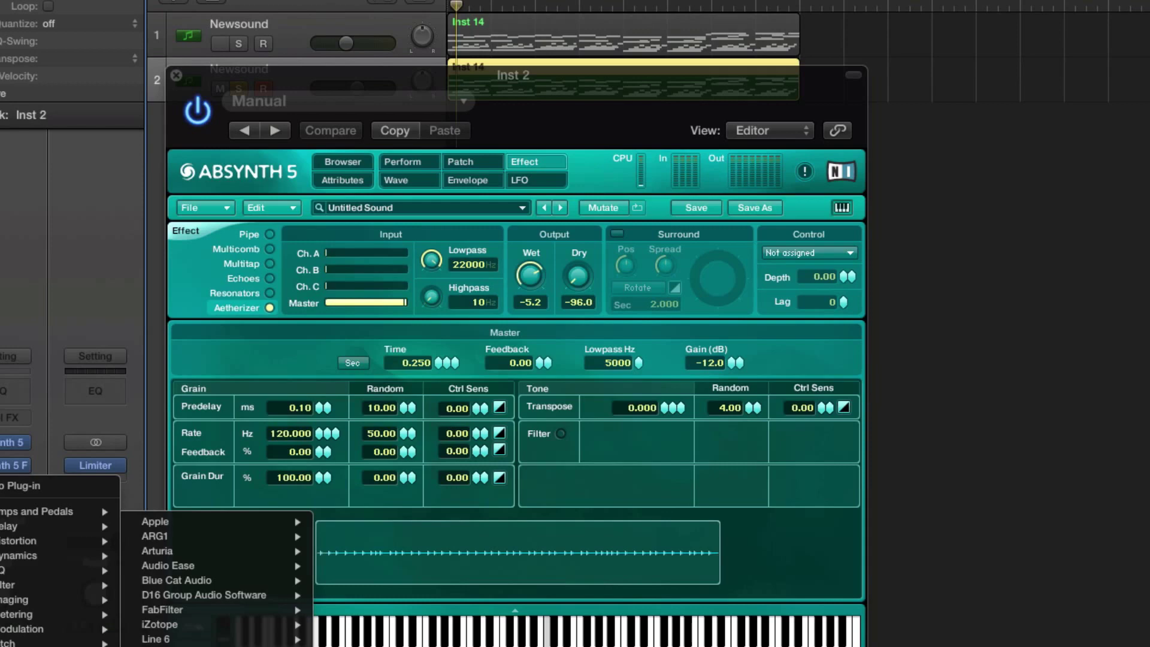
pyautogui.click(467, 646)
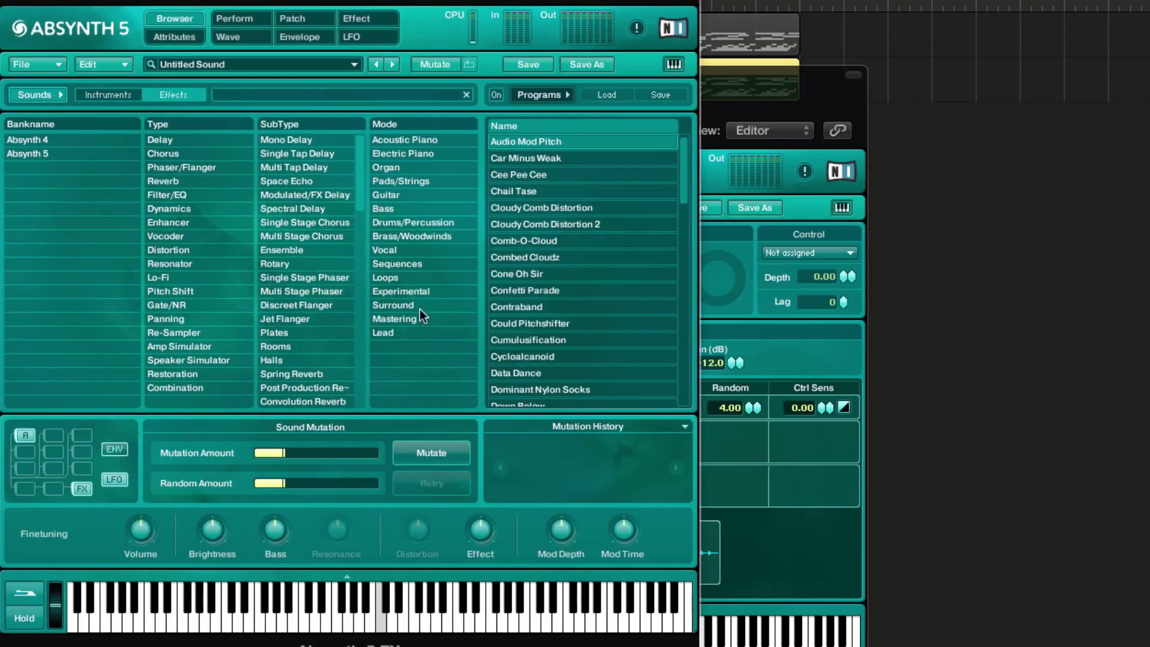
# Step: Switch the new Absynth 5 FX instance to the Pipe effect and rough in Dry and Wet
pyautogui.click(321, 35)
pyautogui.moveTo(780, 83); pyautogui.dragTo(1149, 46)
pyautogui.click(365, 21)
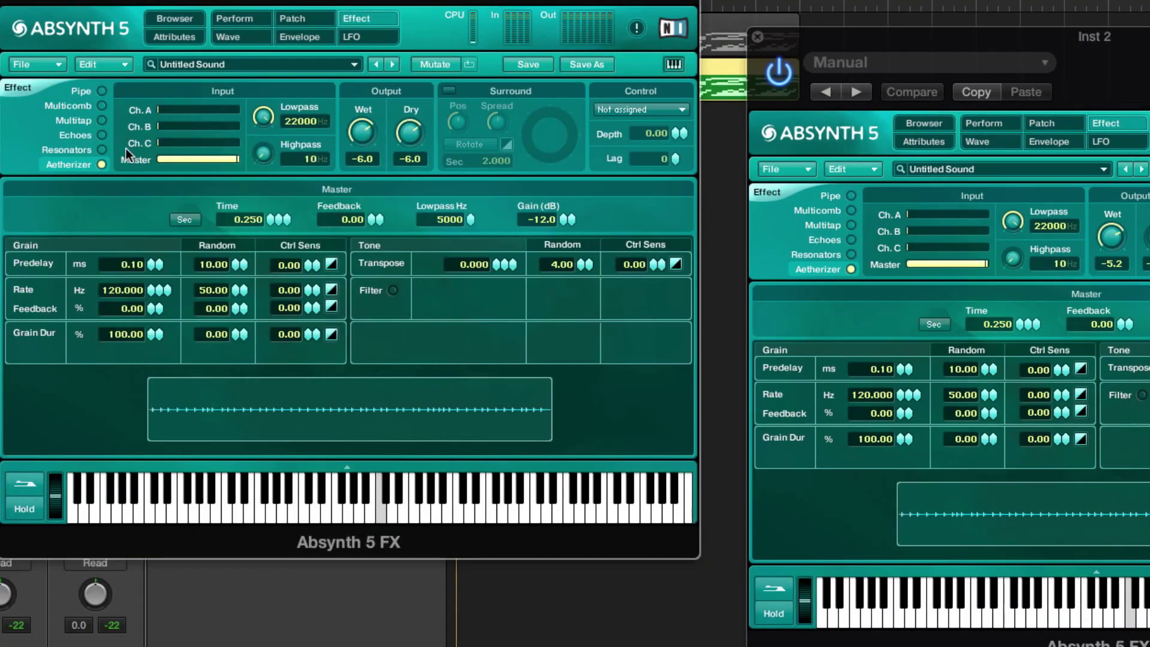
pyautogui.click(99, 91)
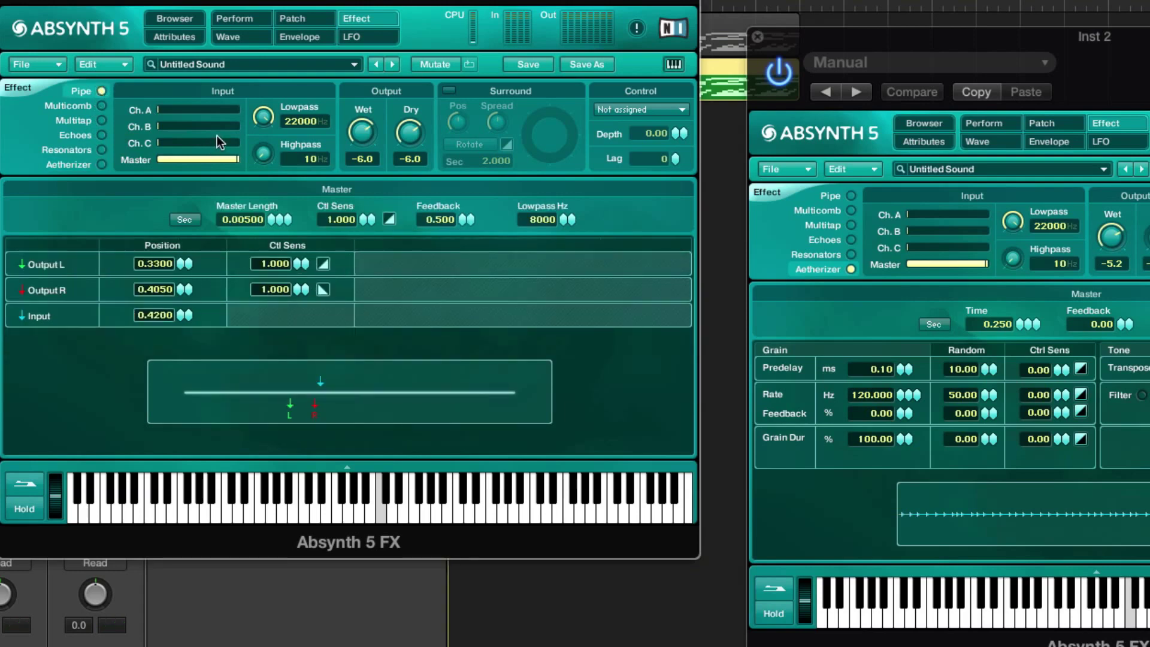
pyautogui.moveTo(394, 134); pyautogui.dragTo(358, 92)
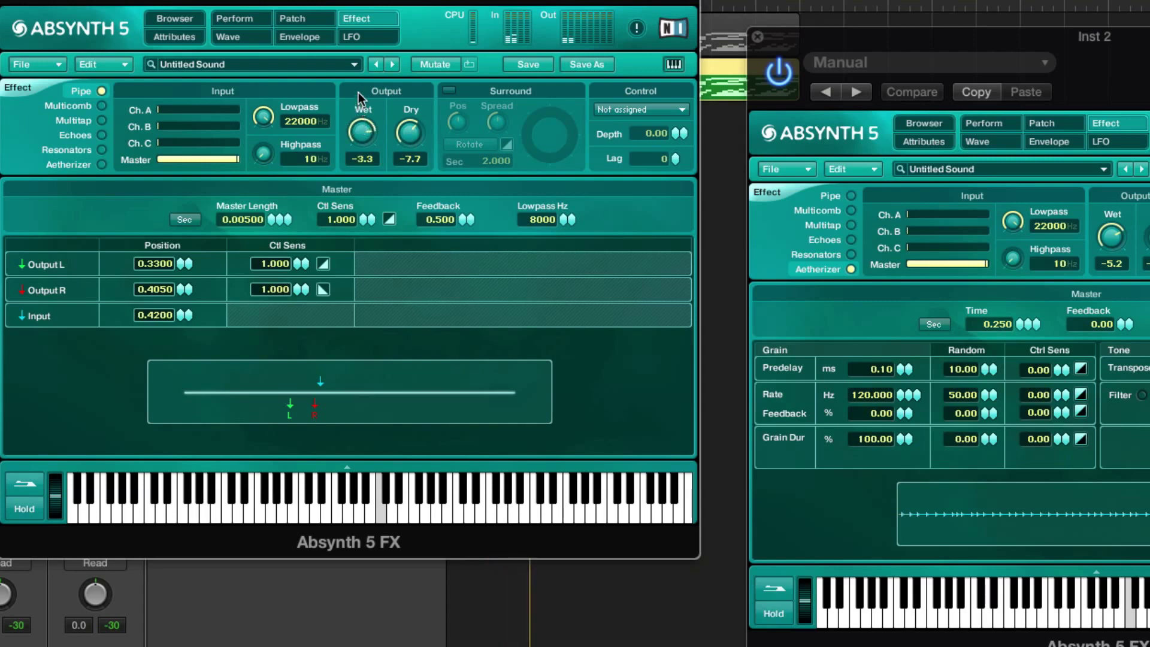
pyautogui.moveTo(185, 261)
pyautogui.mouseDown()
pyautogui.moveTo(188, 49)
pyautogui.moveTo(154, 103)
pyautogui.mouseUp()
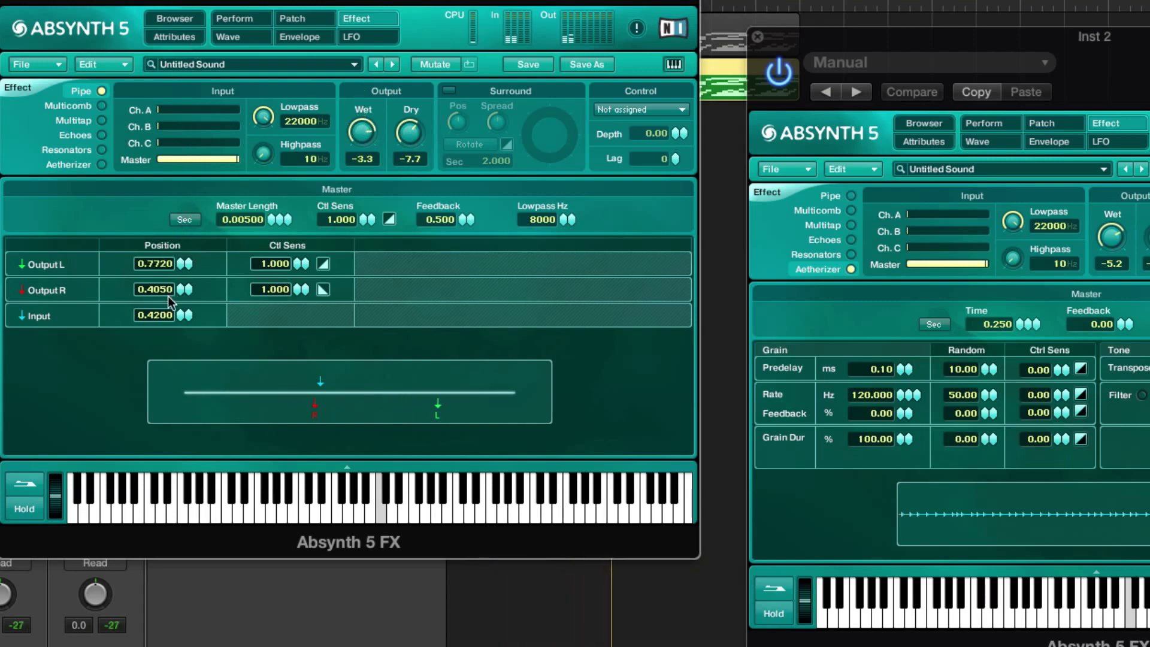
# Step: Set the Pipe Input position to 0.0000, Dry to -0.0, and Output L to 1.0000
pyautogui.moveTo(166, 315); pyautogui.dragTo(185, 451)
pyautogui.moveTo(412, 138); pyautogui.dragTo(426, 3)
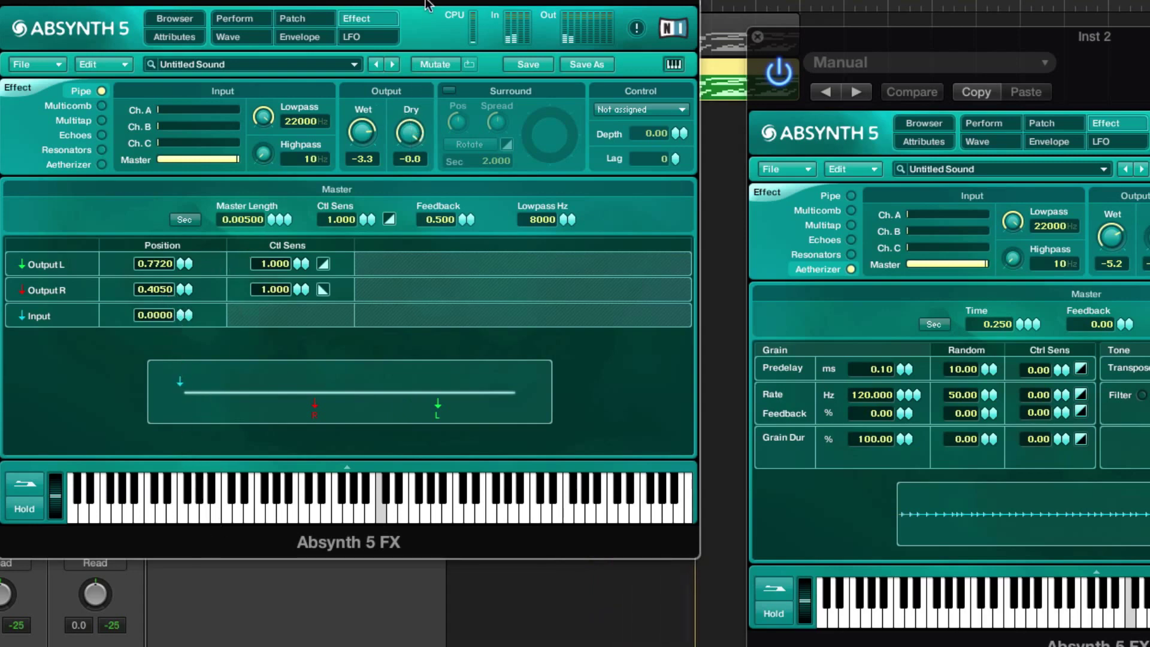
pyautogui.moveTo(352, 125); pyautogui.dragTo(374, 266)
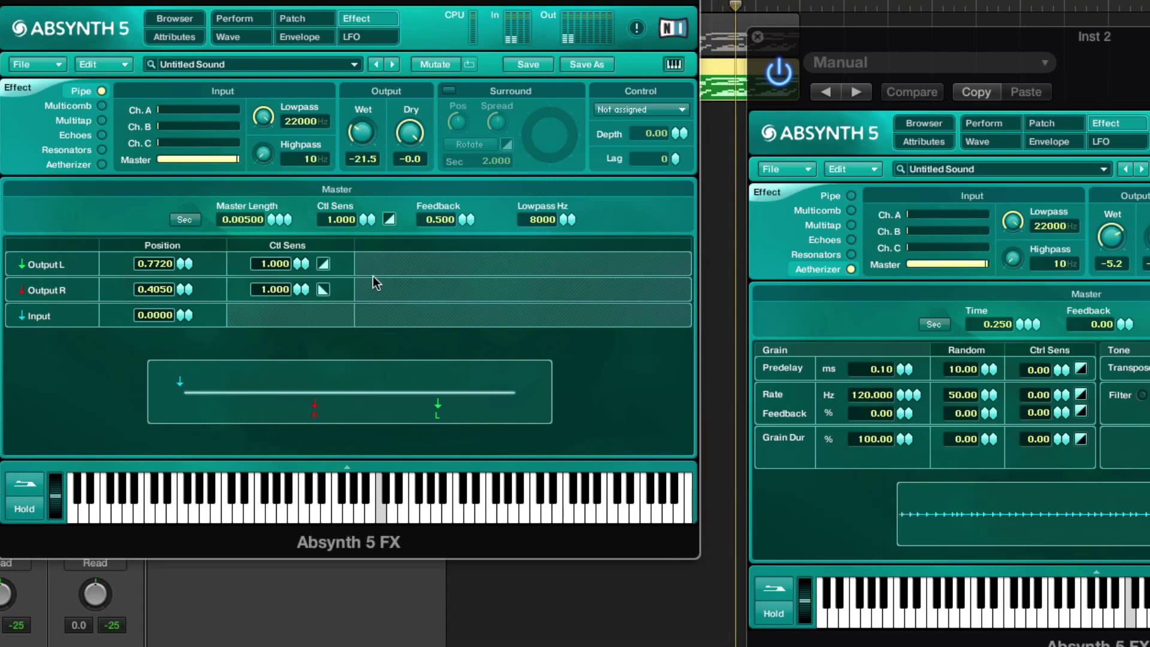
pyautogui.moveTo(187, 267); pyautogui.dragTo(174, 205)
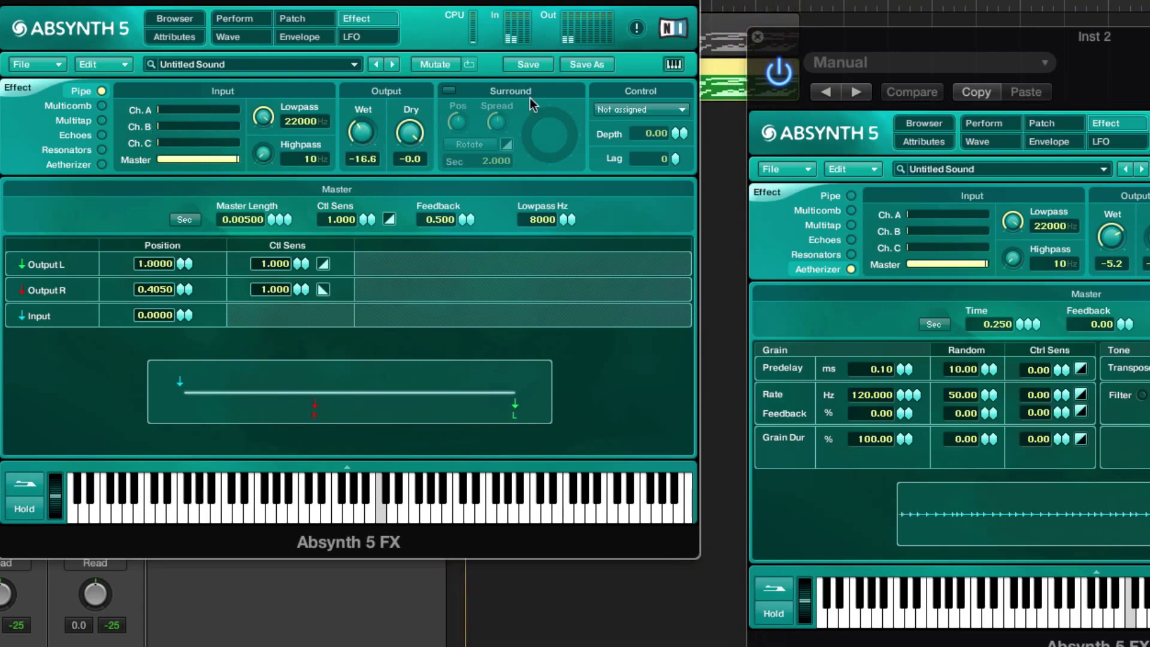
pyautogui.moveTo(1132, 53); pyautogui.dragTo(750, 0)
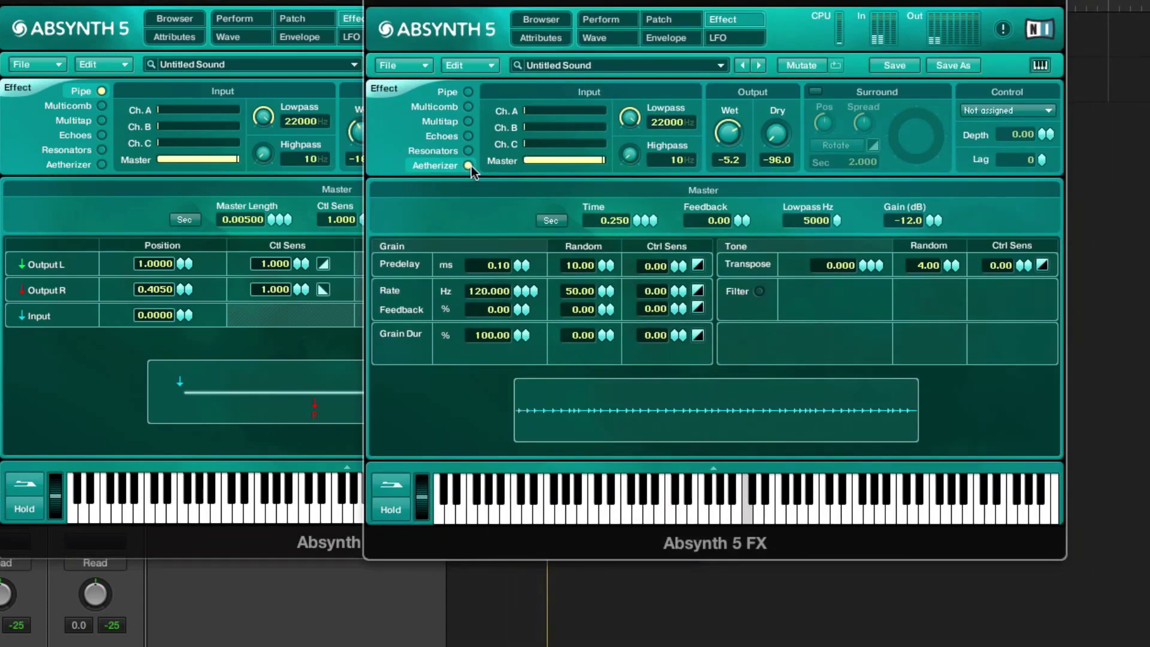
# Step: Set the Aetherizer's Feedback to 60 and Transpose to 12, and turn on the Tone filter
pyautogui.moveTo(775, 137); pyautogui.dragTo(741, 40)
pyautogui.doubleClick(487, 306)
pyautogui.write('60')
pyautogui.press('Return')
pyautogui.click(759, 291)
pyautogui.doubleClick(837, 265)
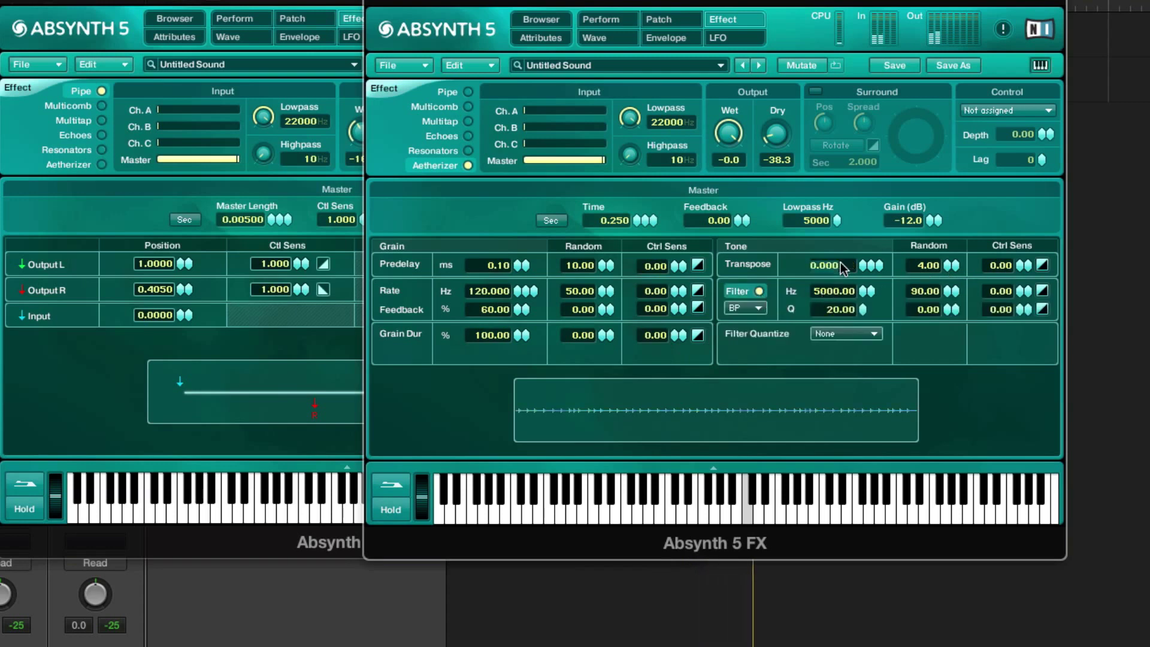
pyautogui.write('12')
pyautogui.press('Return')
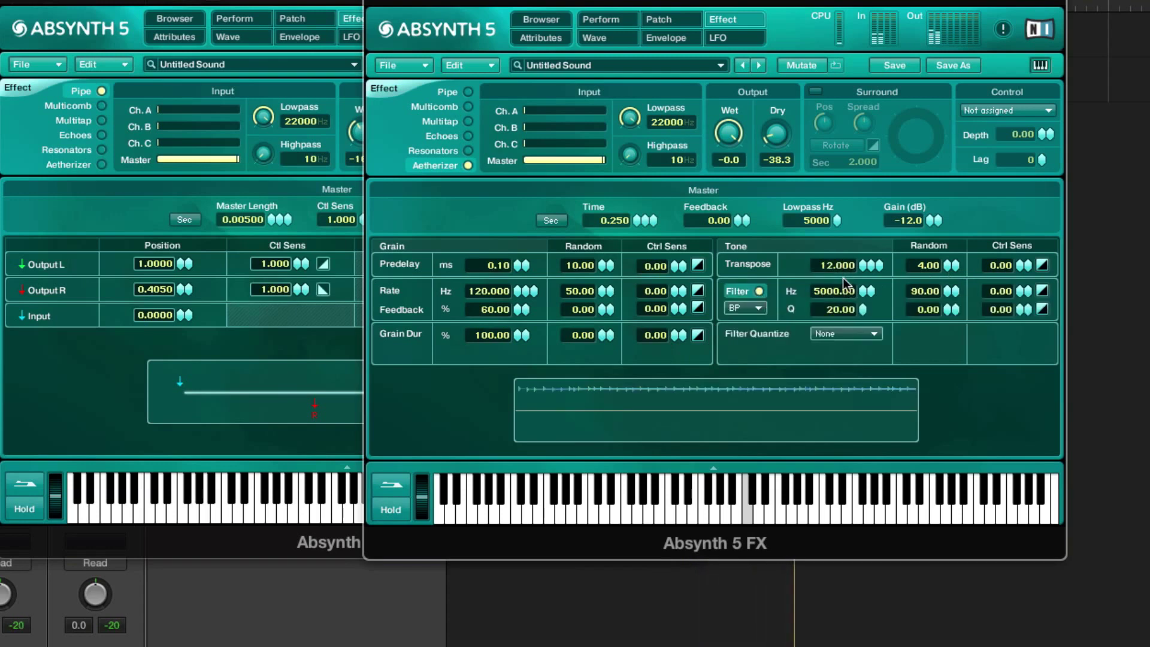
# Step: Quantize the filter to Min 7 at about 1984 Hz, set Dry to -8.8, and close the window
pyautogui.click(856, 333)
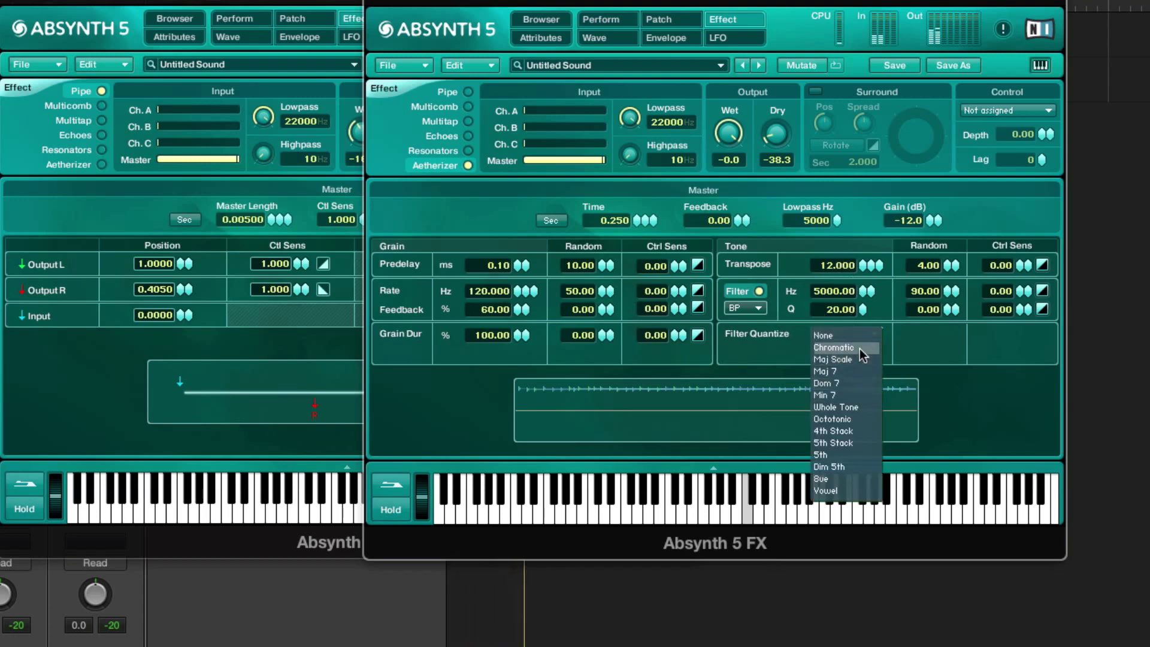
pyautogui.click(864, 395)
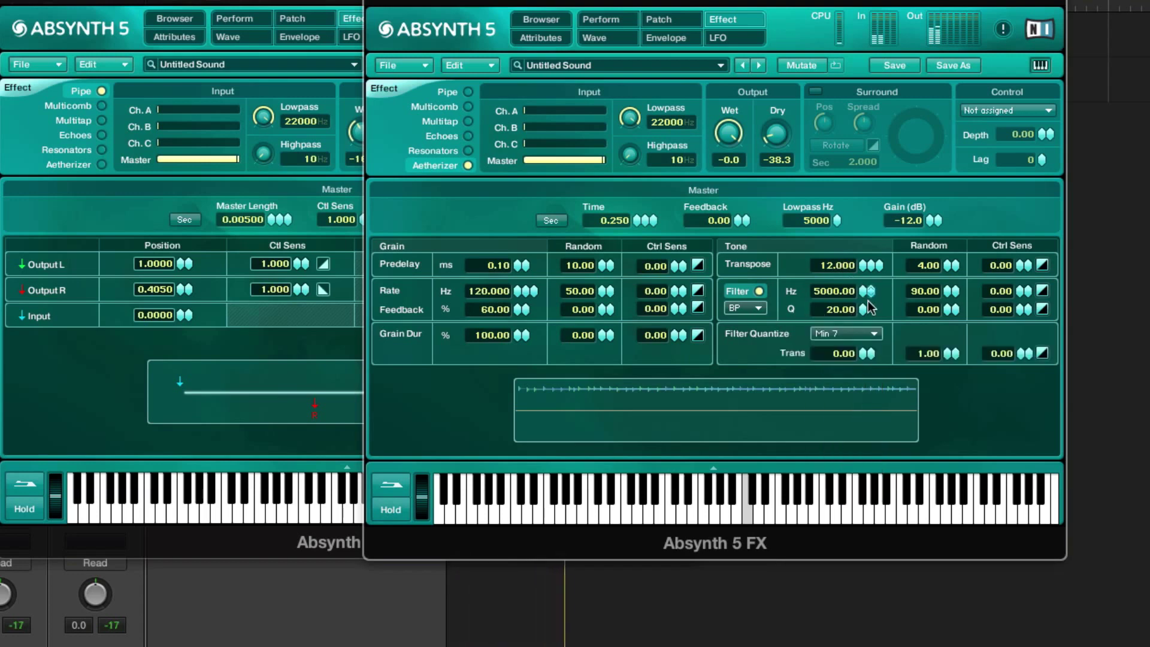
pyautogui.moveTo(863, 326); pyautogui.dragTo(861, 309)
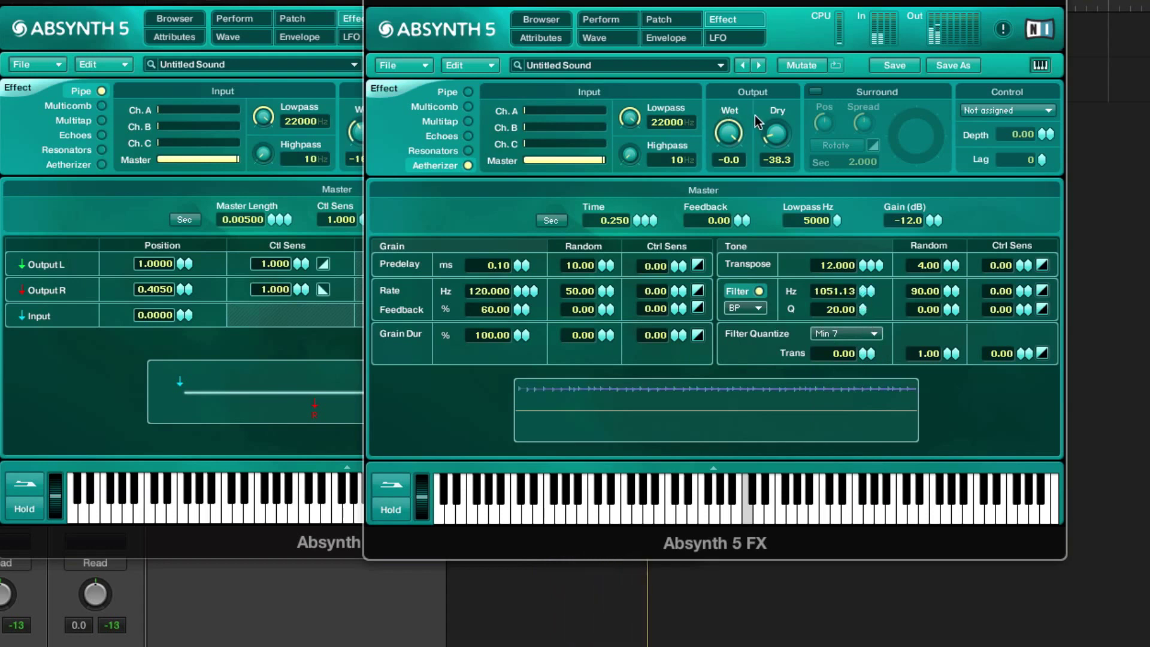
pyautogui.moveTo(774, 132); pyautogui.dragTo(774, 96)
pyautogui.moveTo(731, 130); pyautogui.dragTo(754, 198)
pyautogui.moveTo(778, 136); pyautogui.dragTo(780, 109)
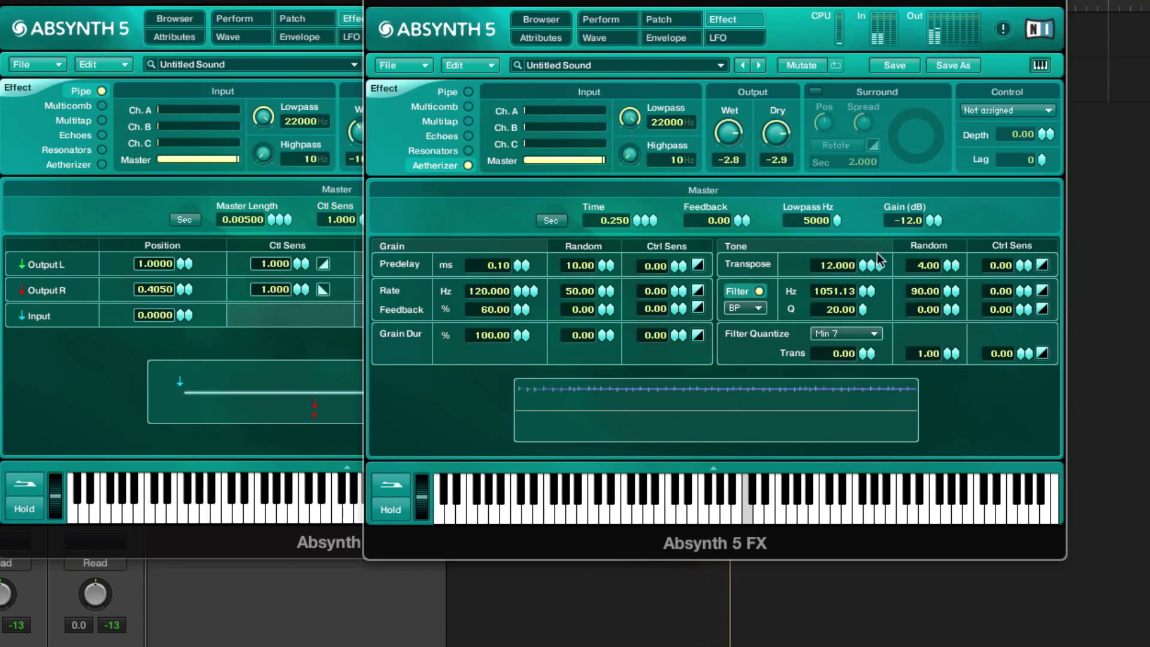
pyautogui.moveTo(864, 290); pyautogui.dragTo(864, 280)
pyautogui.moveTo(778, 132); pyautogui.dragTo(783, 171)
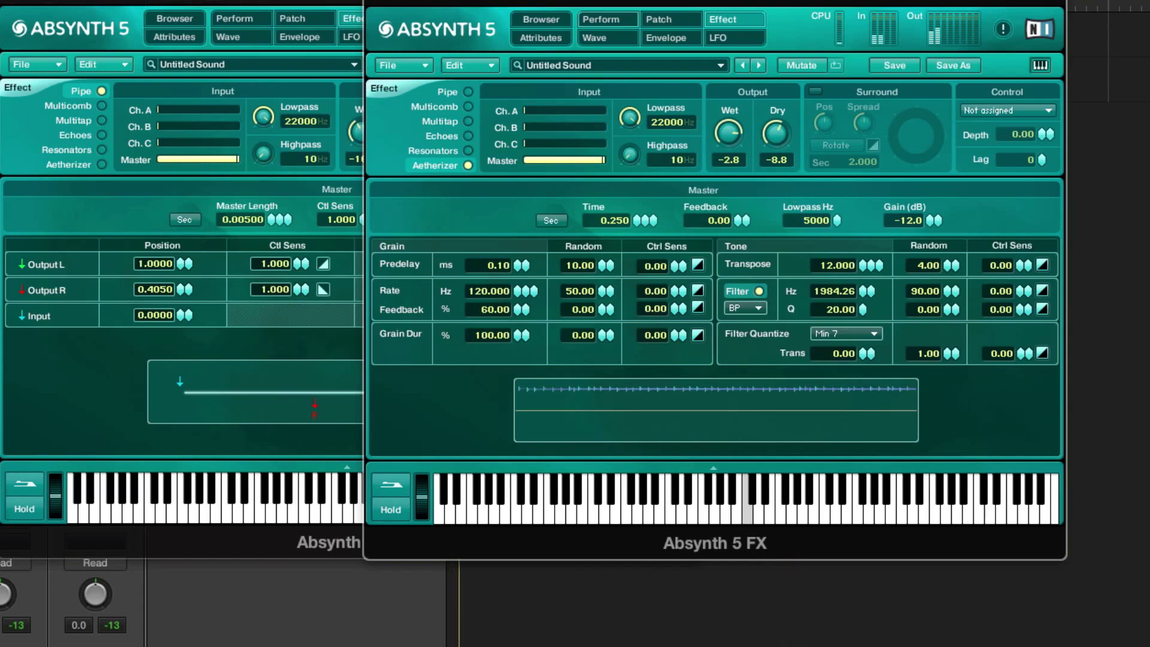
pyautogui.press('super+w')
pyautogui.press('super+w')
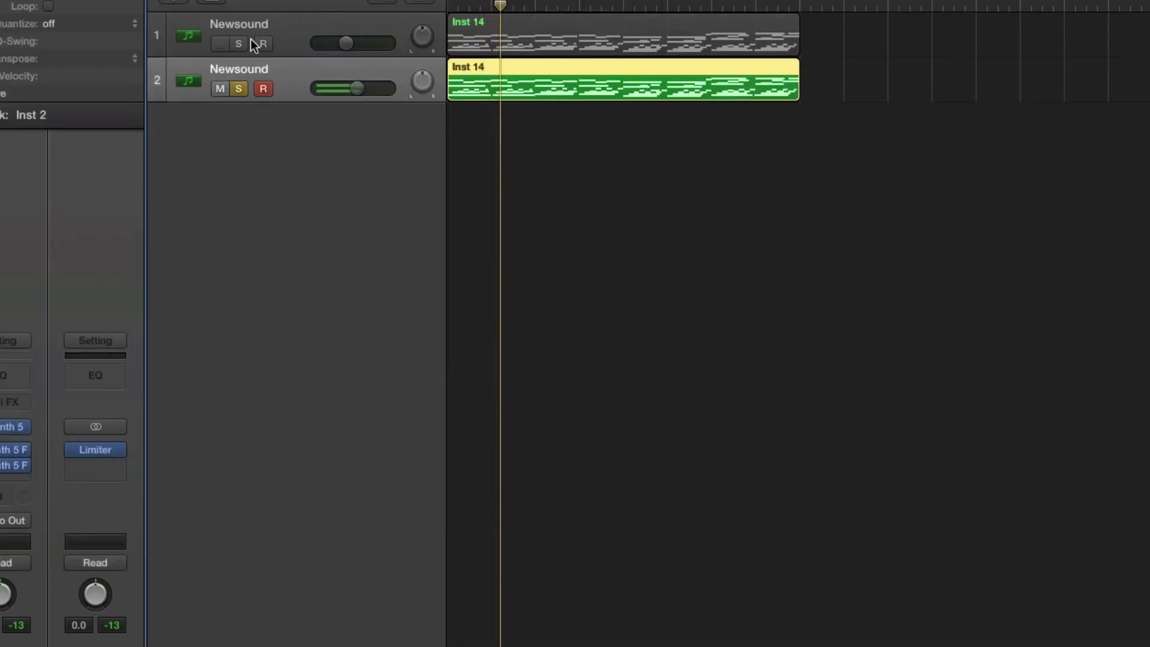
# Step: Unsolo track 1, turn track 2's volume down, raise track 1's, and open track 1's Absynth 5
pyautogui.click(240, 43)
pyautogui.click(358, 26)
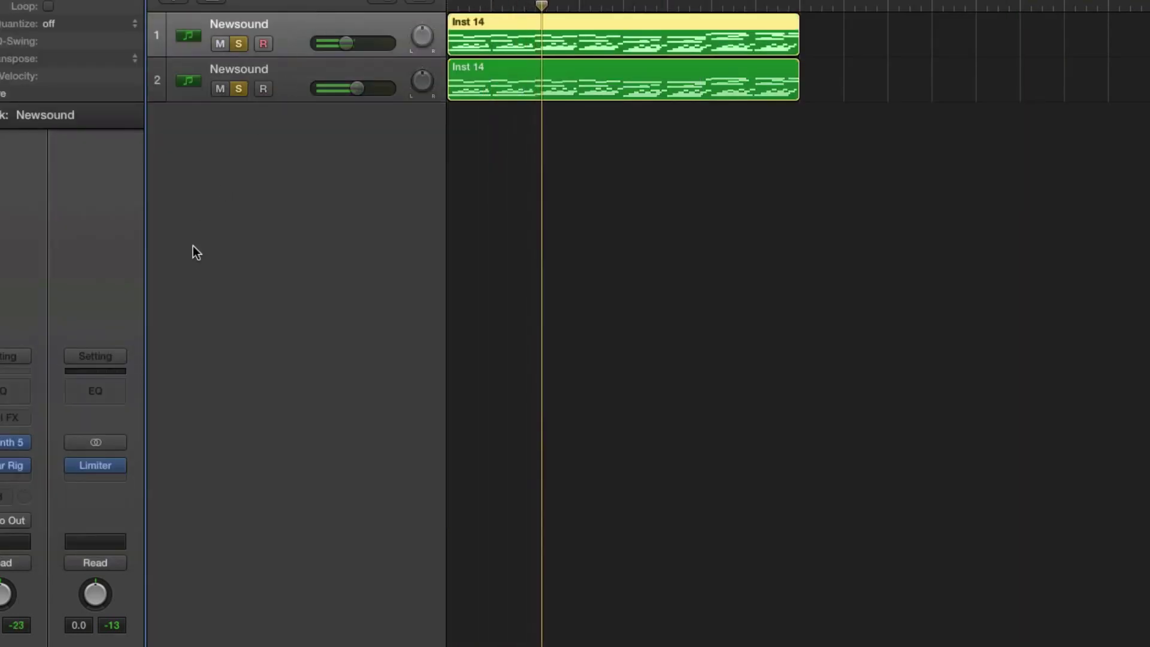
pyautogui.click(297, 77)
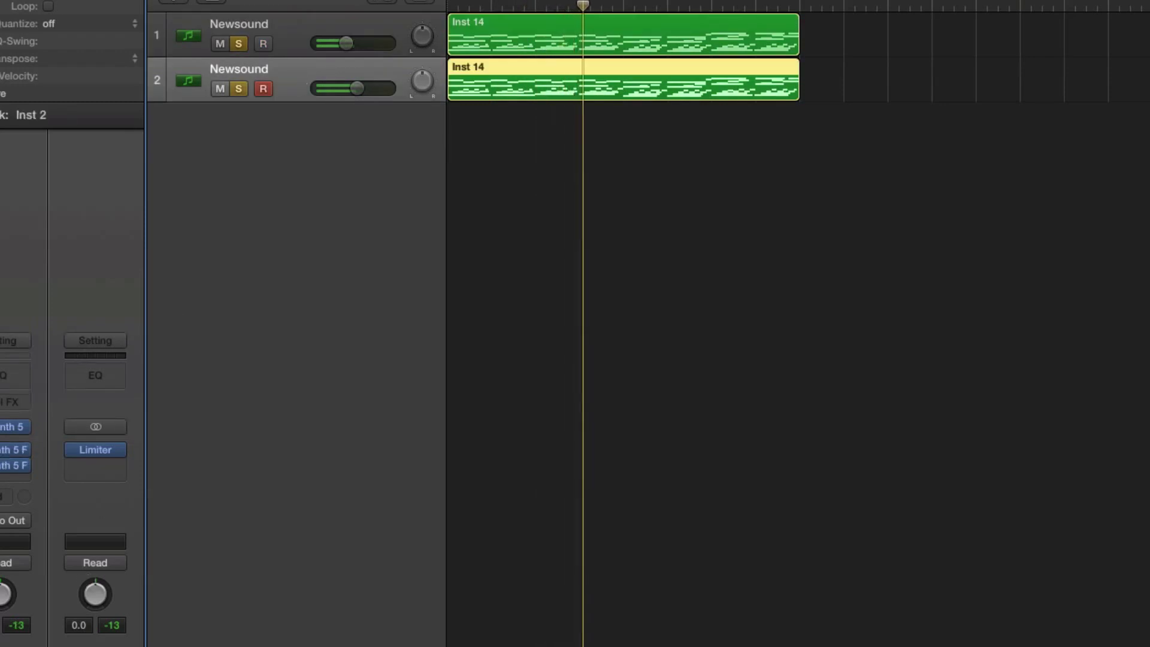
pyautogui.moveTo(357, 88); pyautogui.dragTo(340, 88)
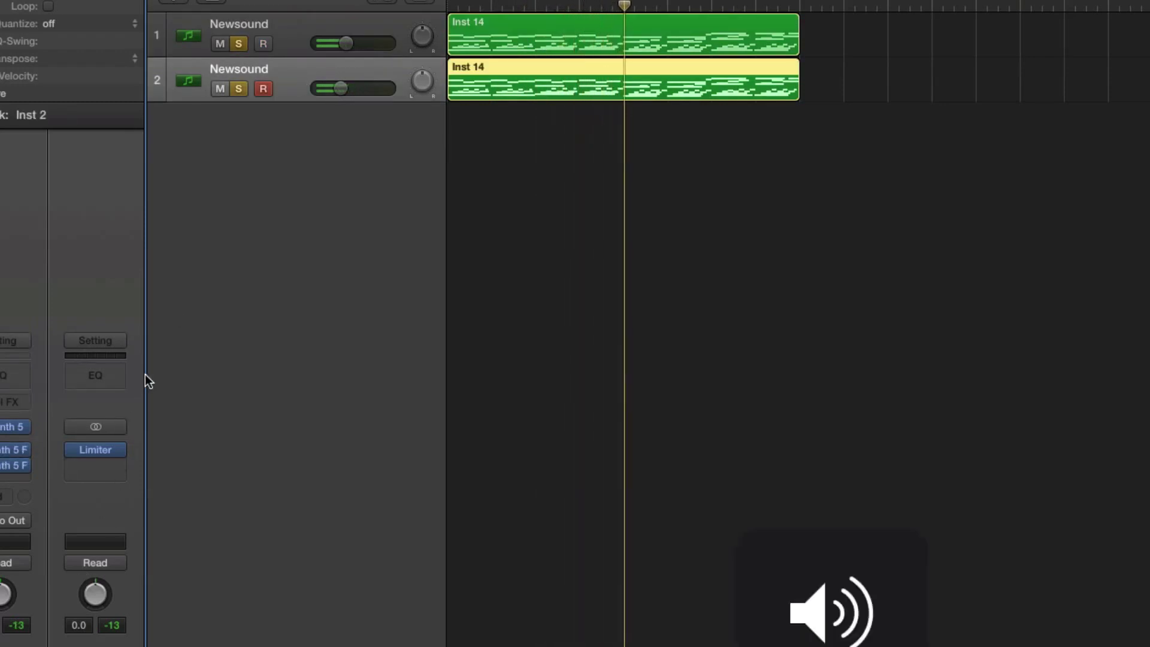
pyautogui.moveTo(340, 88); pyautogui.dragTo(347, 88)
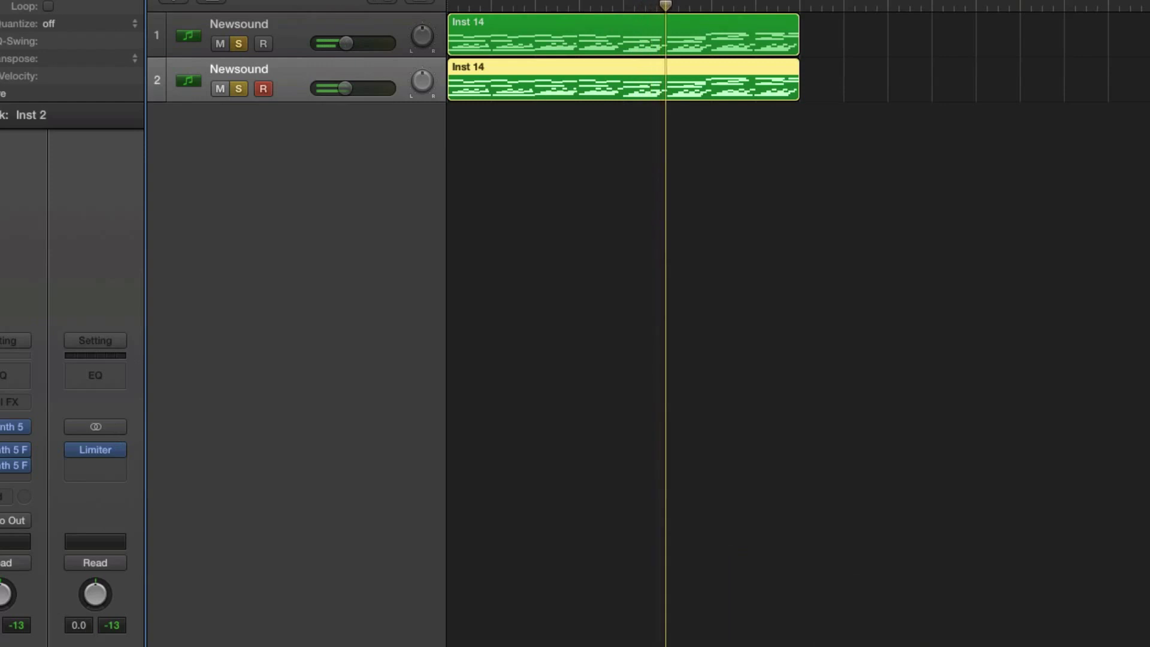
pyautogui.click(308, 25)
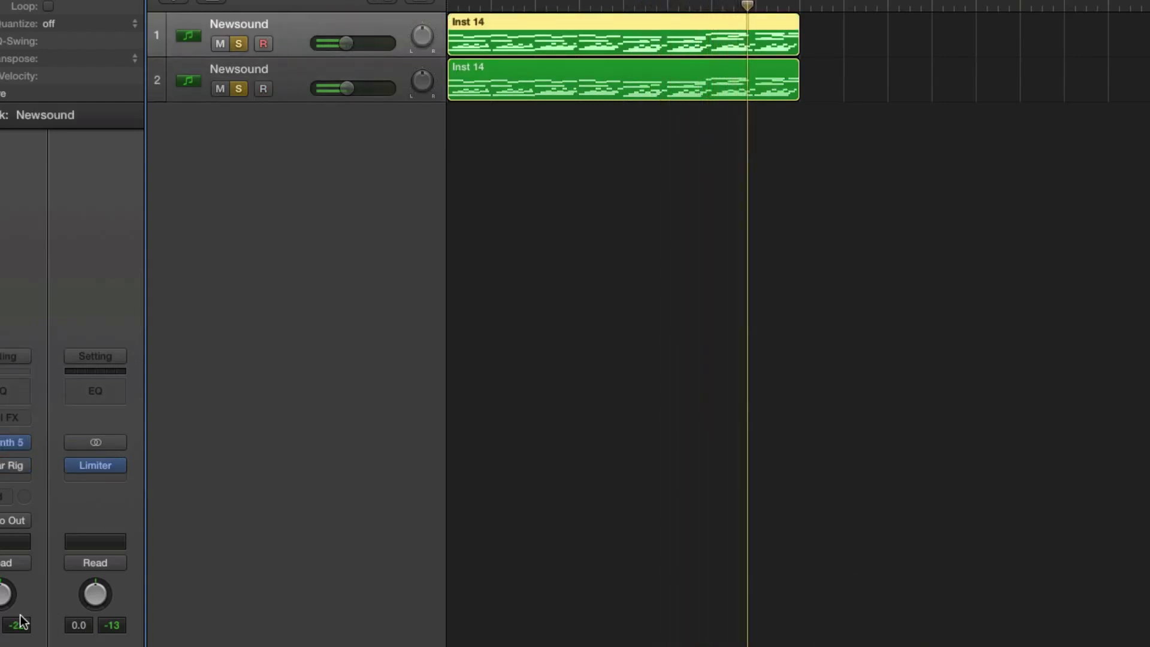
pyautogui.moveTo(5, 646); pyautogui.dragTo(5, 635)
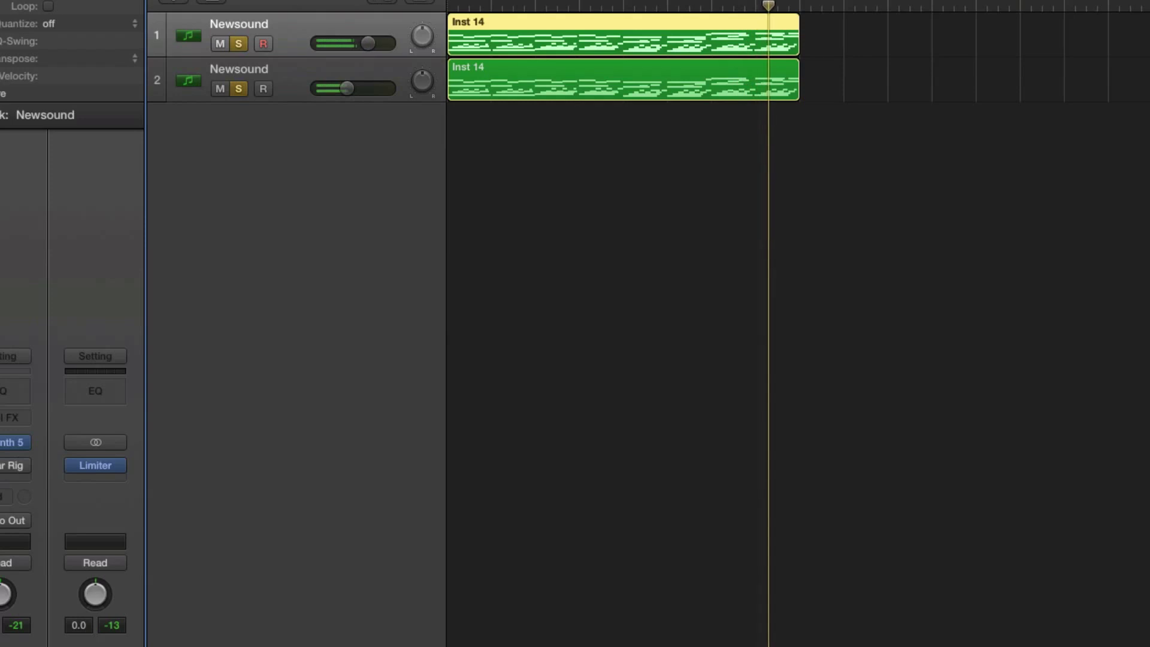
pyautogui.click(8, 443)
# Step: Lower an Oscil A Amp breakpoint to about -37 dB and reduce the Echoes wet level
pyautogui.click(419, 99)
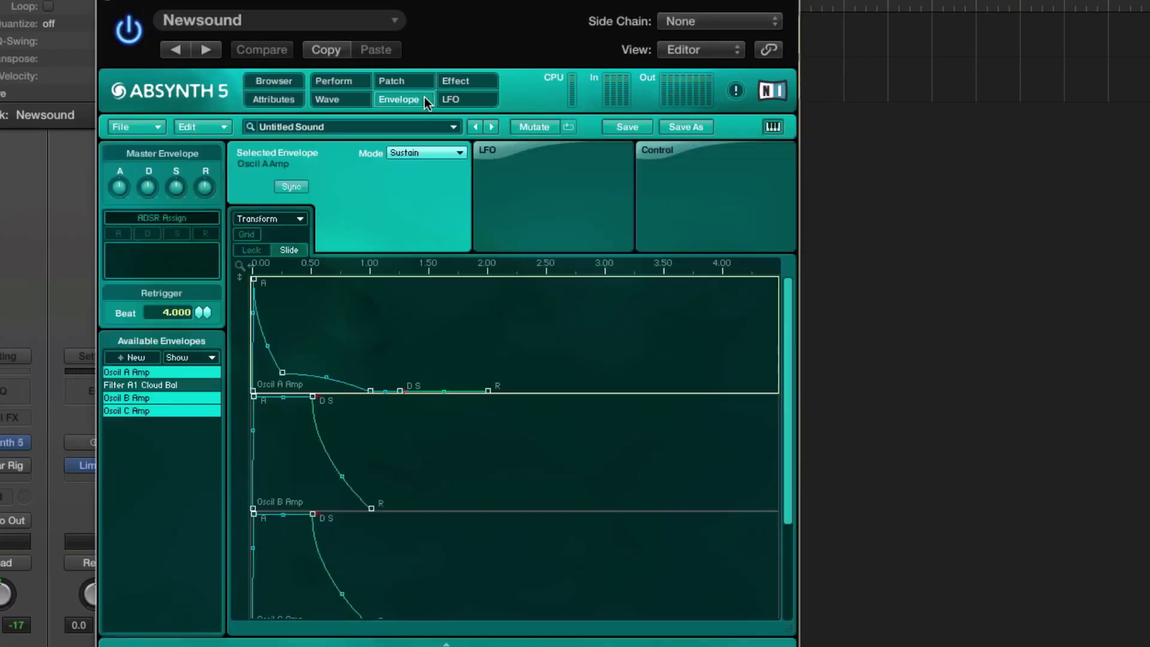
pyautogui.click(276, 377)
pyautogui.moveTo(277, 378)
pyautogui.mouseDown()
pyautogui.moveTo(270, 398)
pyautogui.moveTo(281, 383)
pyautogui.mouseUp()
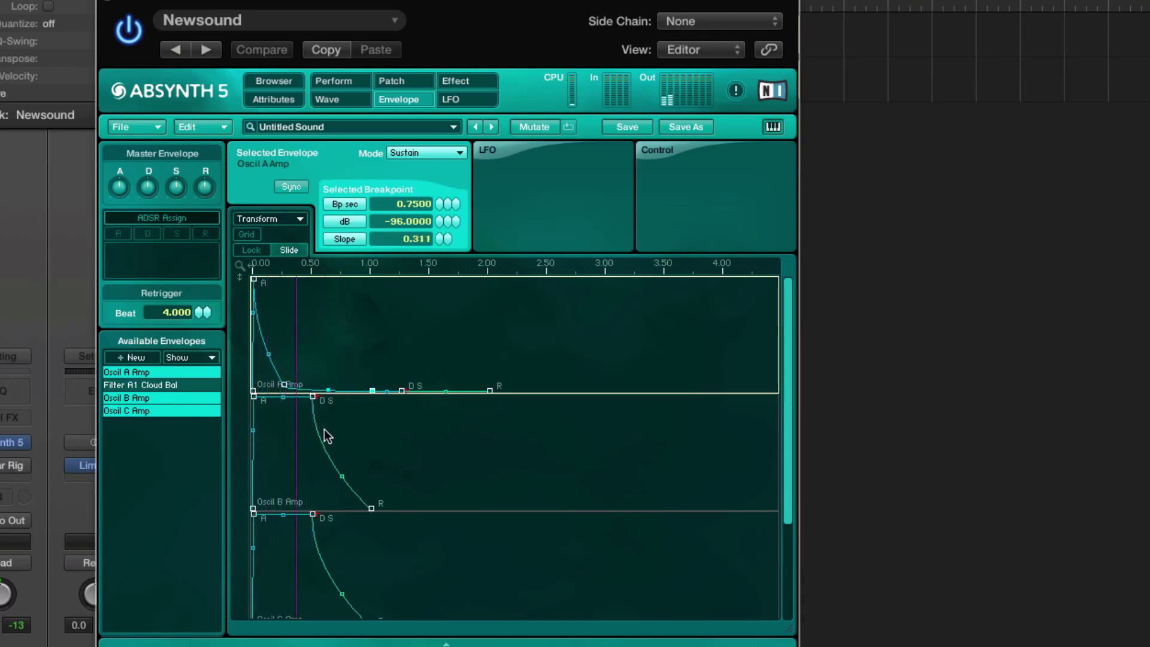
pyautogui.click(455, 84)
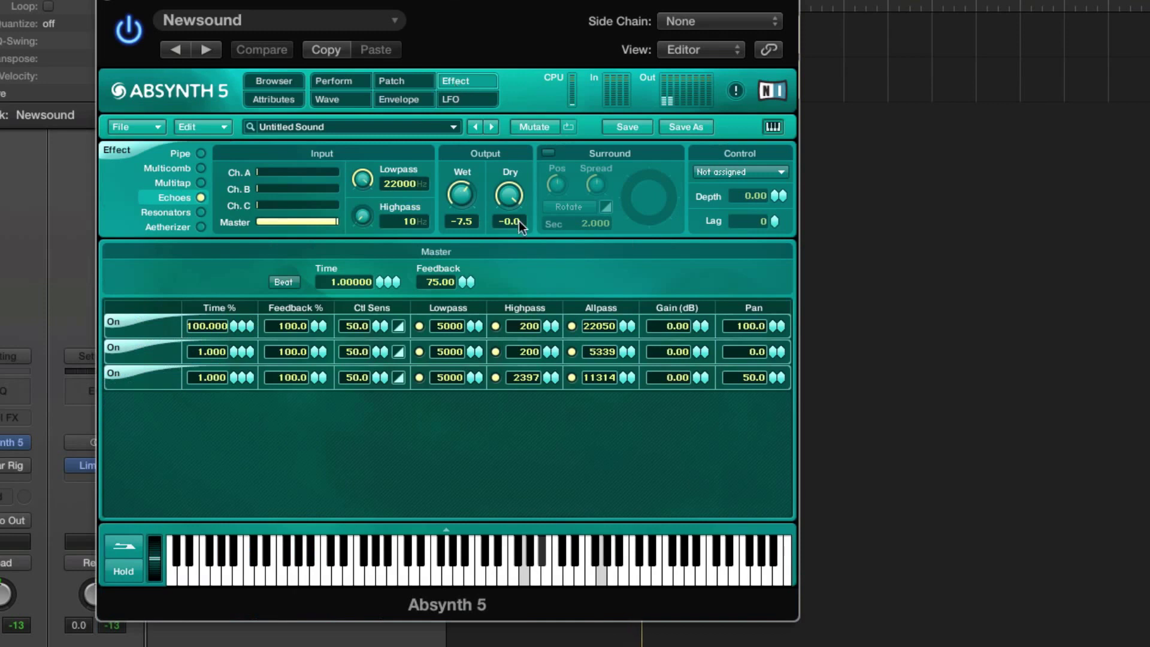
pyautogui.moveTo(466, 200); pyautogui.dragTo(479, 123)
pyautogui.moveTo(464, 193); pyautogui.dragTo(471, 217)
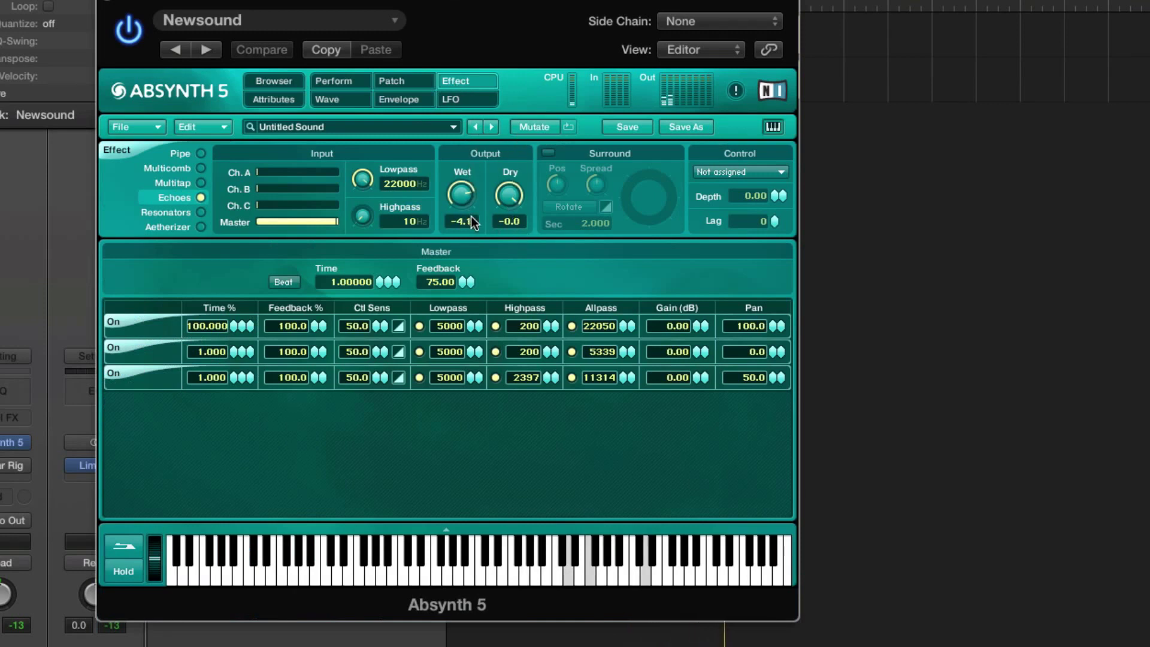
# Step: Add an LPF 4 Pole filter below oscillator A's filter with cutoff around 2596 Hz
pyautogui.click(353, 98)
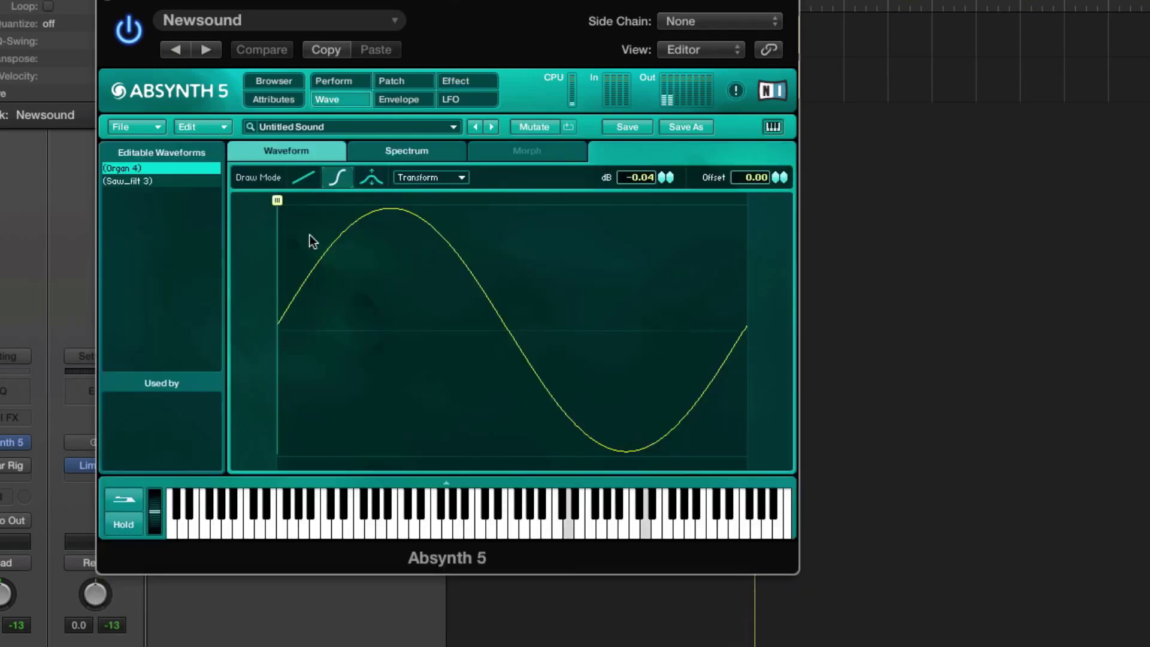
pyautogui.click(354, 81)
pyautogui.click(390, 82)
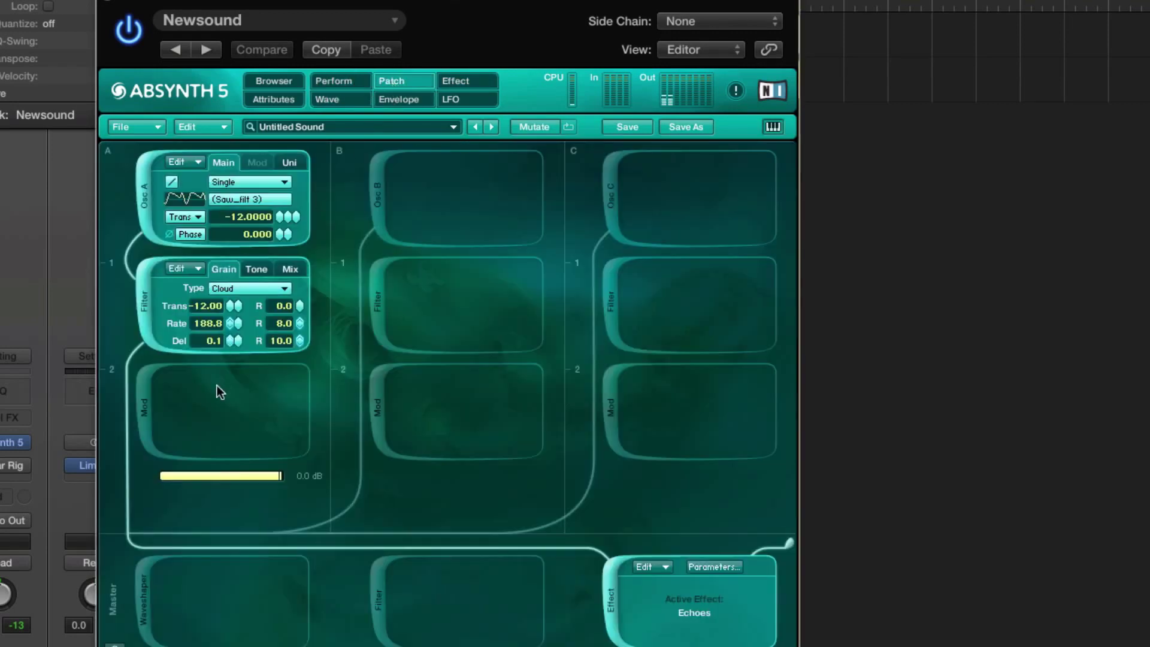
pyautogui.click(141, 403)
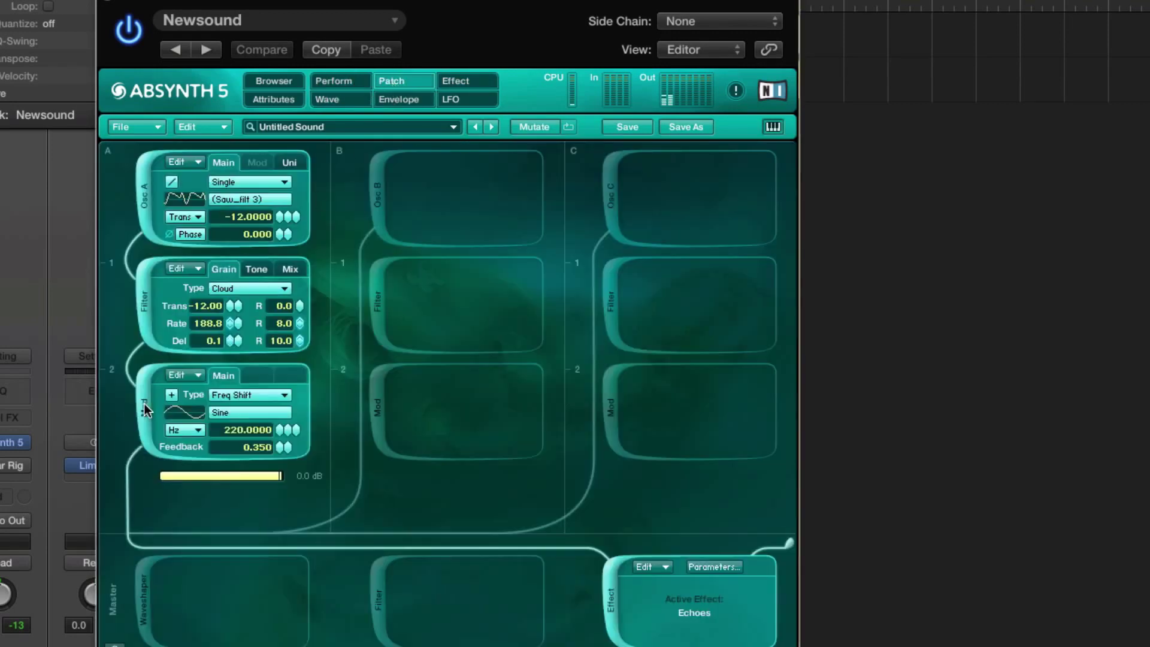
pyautogui.click(210, 389)
pyautogui.click(264, 416)
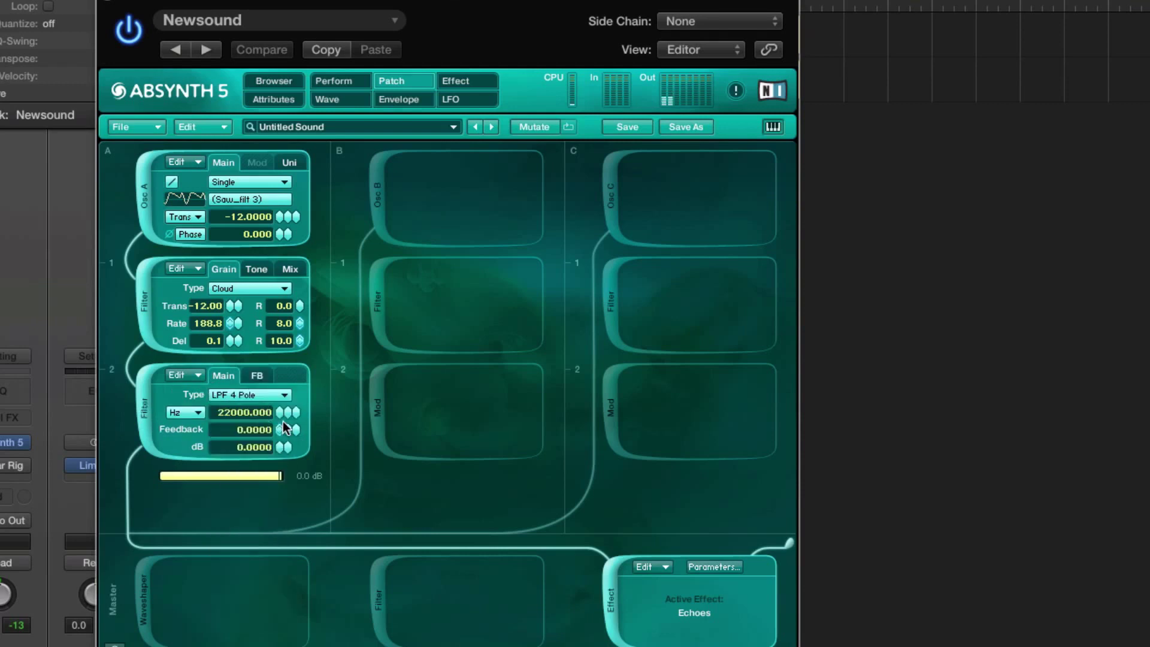
pyautogui.moveTo(281, 413); pyautogui.dragTo(277, 448)
# Step: Set track 2's Aetherizer to Wet -23.5 and Dry 0.0
pyautogui.click(108, 5)
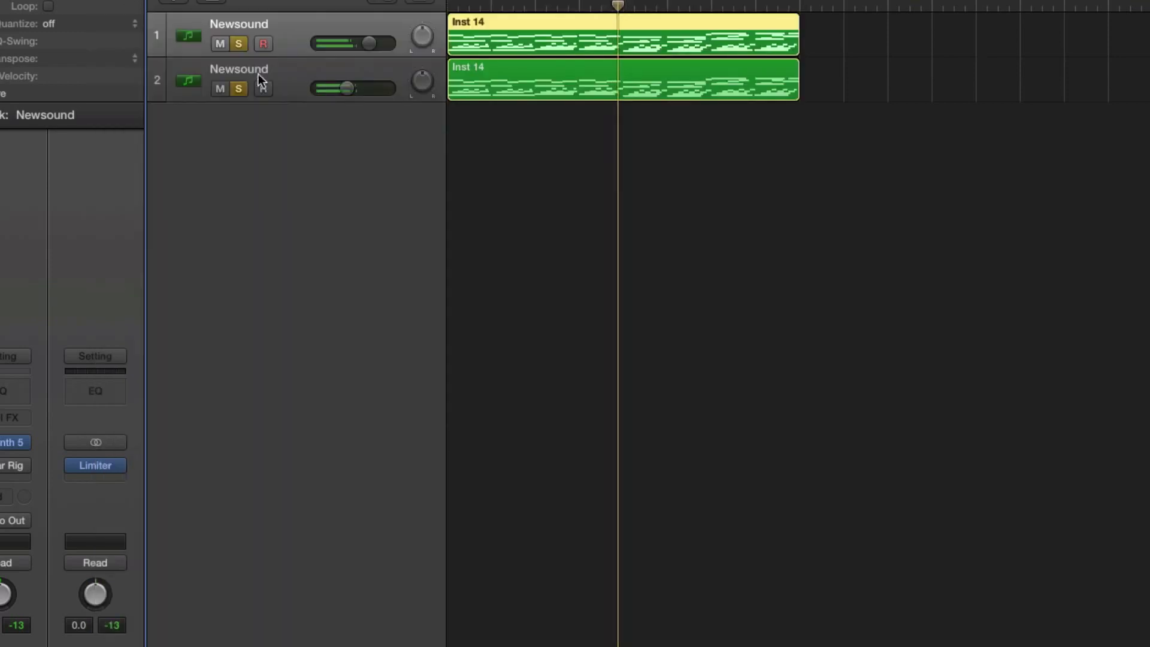
pyautogui.click(260, 80)
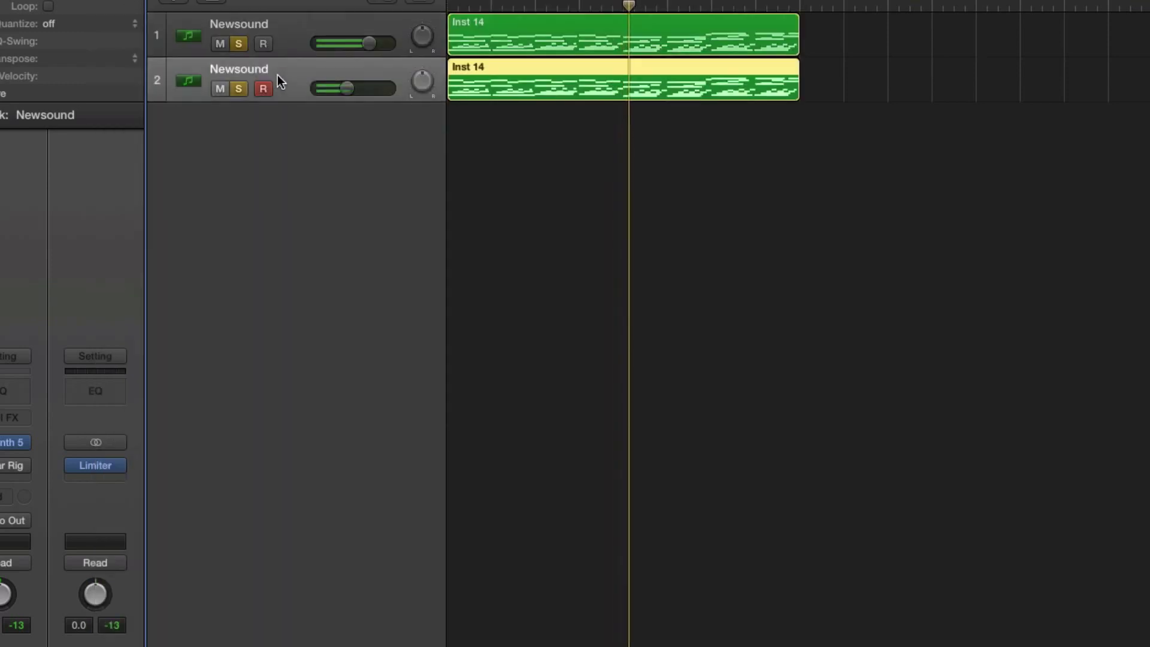
pyautogui.click(5, 449)
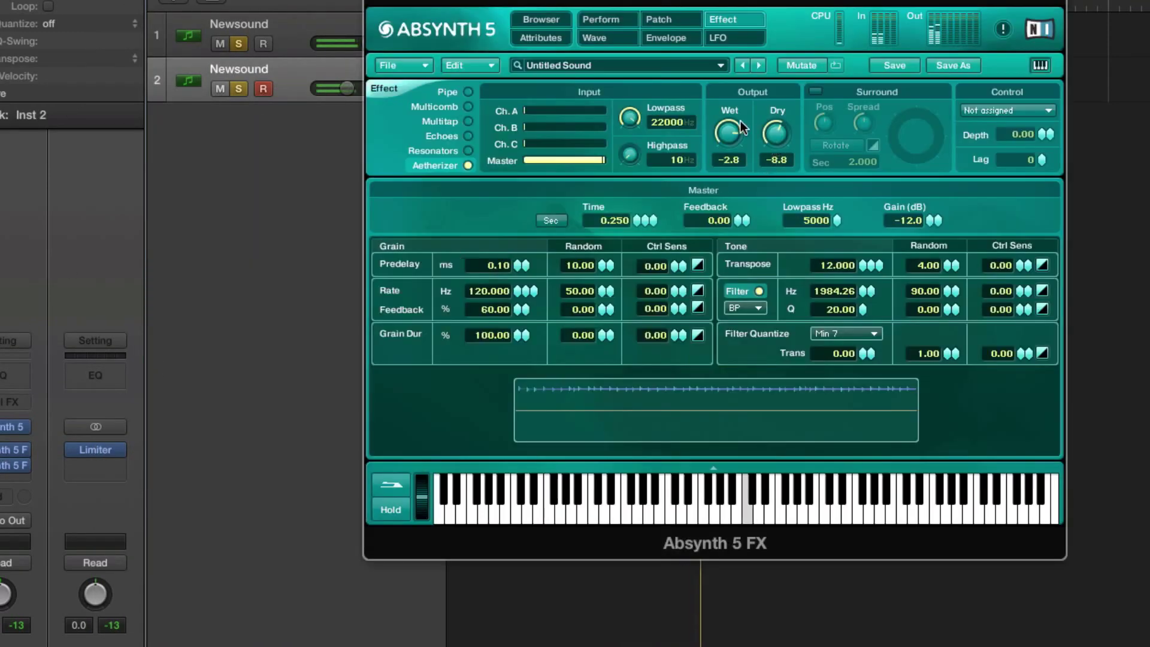
pyautogui.moveTo(740, 120); pyautogui.dragTo(727, 263)
pyautogui.moveTo(774, 66); pyautogui.dragTo(775, 27)
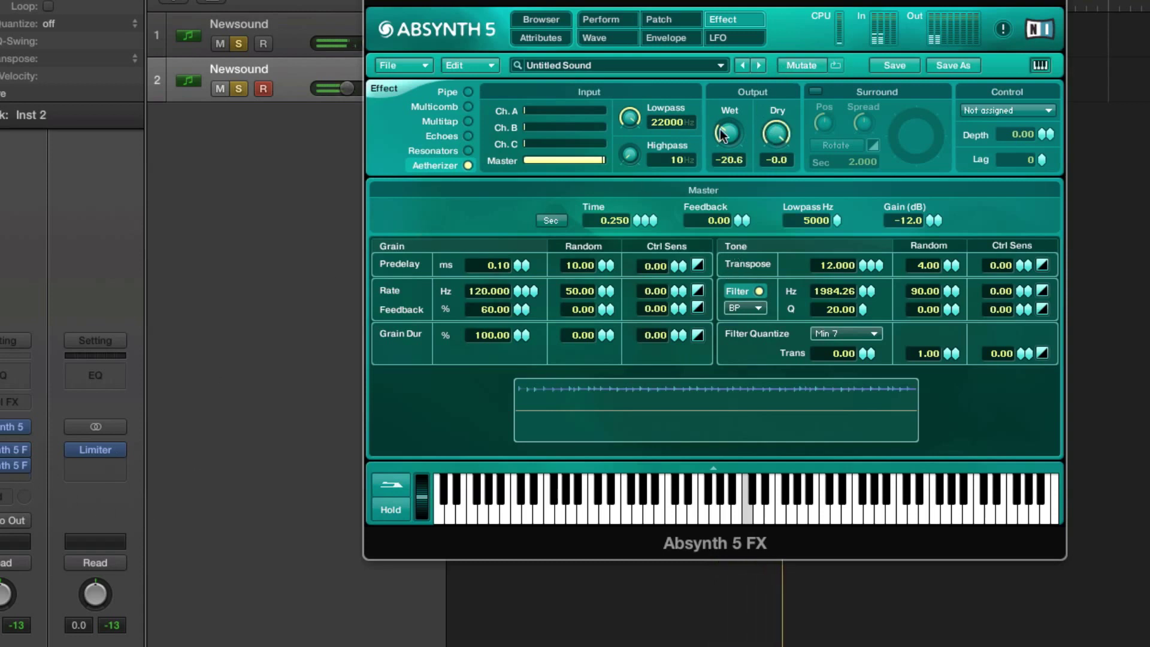
pyautogui.moveTo(726, 133); pyautogui.dragTo(726, 155)
# Step: Close the effect window and bring up track 1's Absynth 5 instrument
pyautogui.press('super+w')
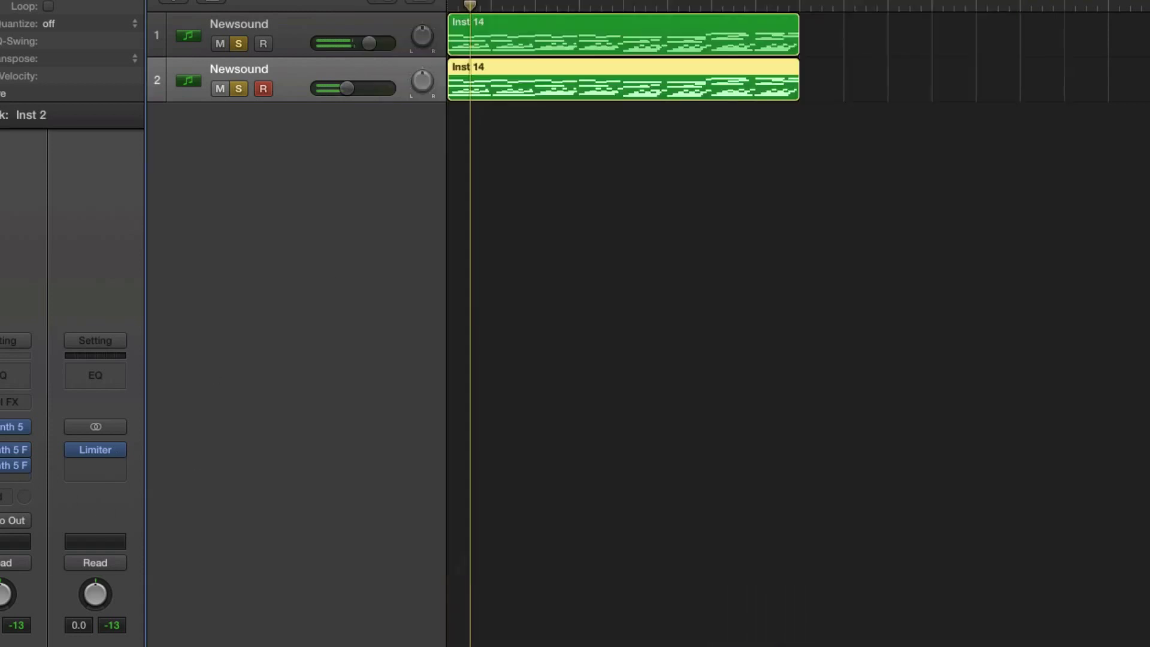
pyautogui.click(294, 33)
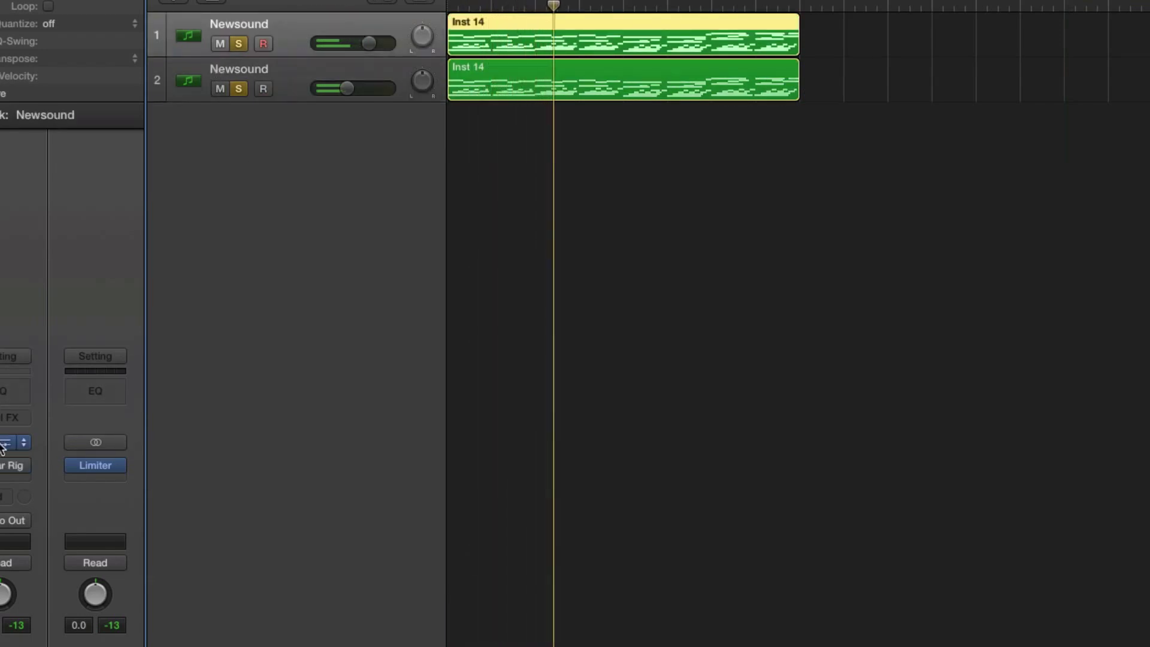
pyautogui.click(3, 442)
# Step: Add oscillator B at -15.8 dB using the Vox_fem 1 wave
pyautogui.click(386, 168)
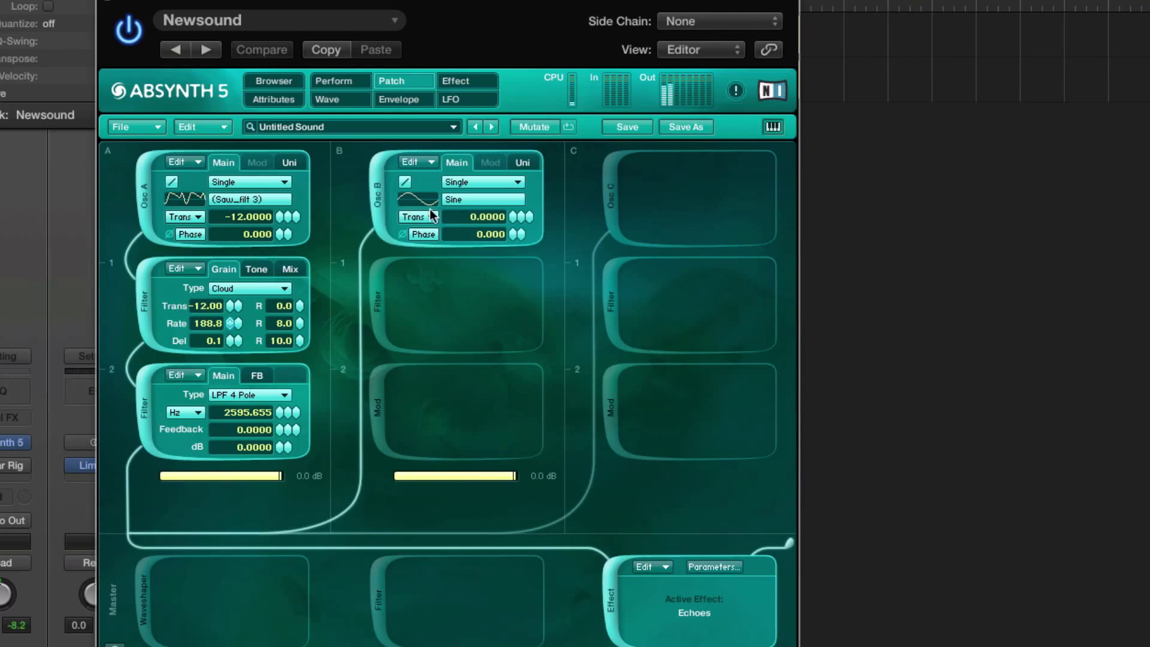
pyautogui.moveTo(447, 474); pyautogui.dragTo(311, 449)
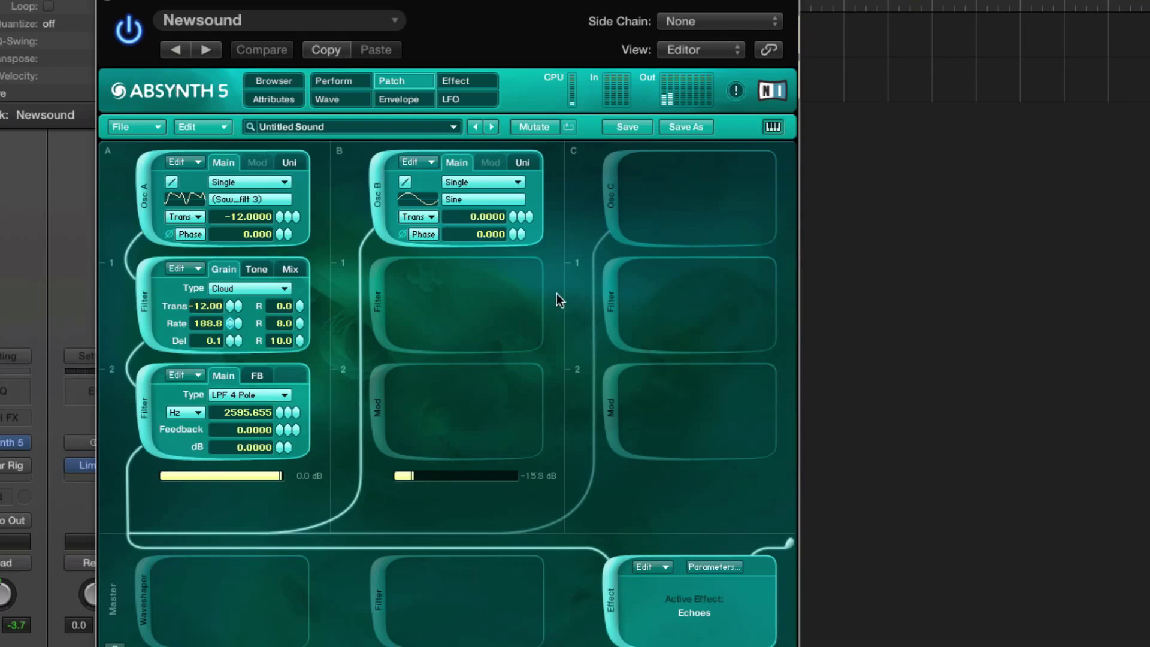
pyautogui.click(492, 200)
pyautogui.click(580, 331)
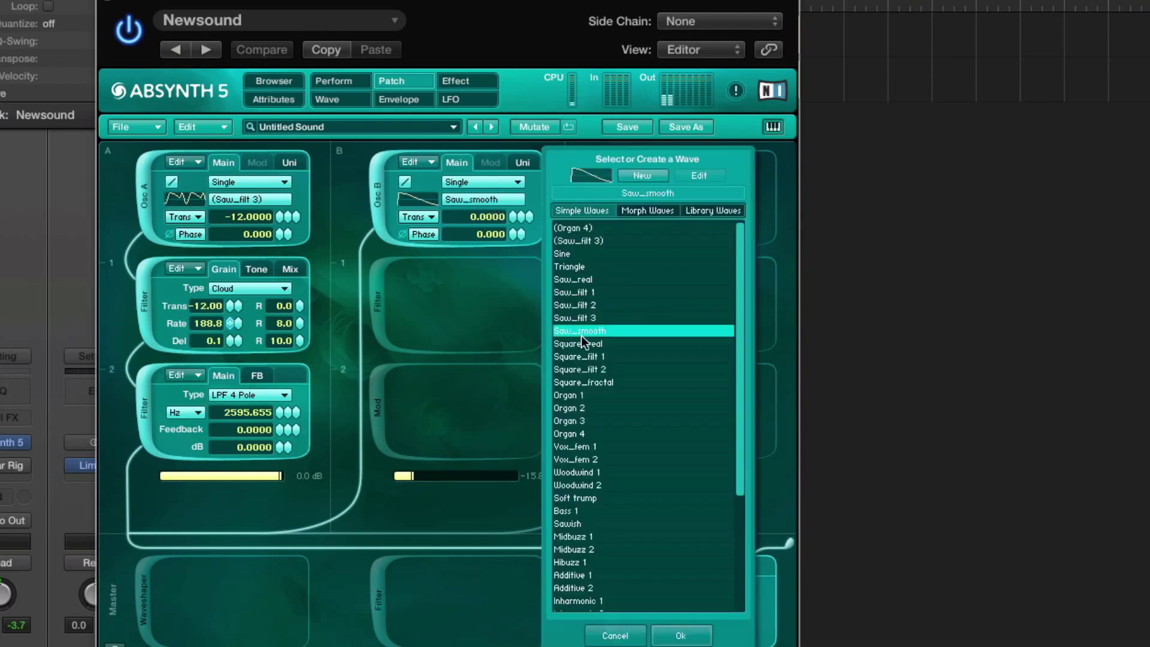
pyautogui.click(602, 356)
pyautogui.click(608, 418)
pyautogui.click(613, 496)
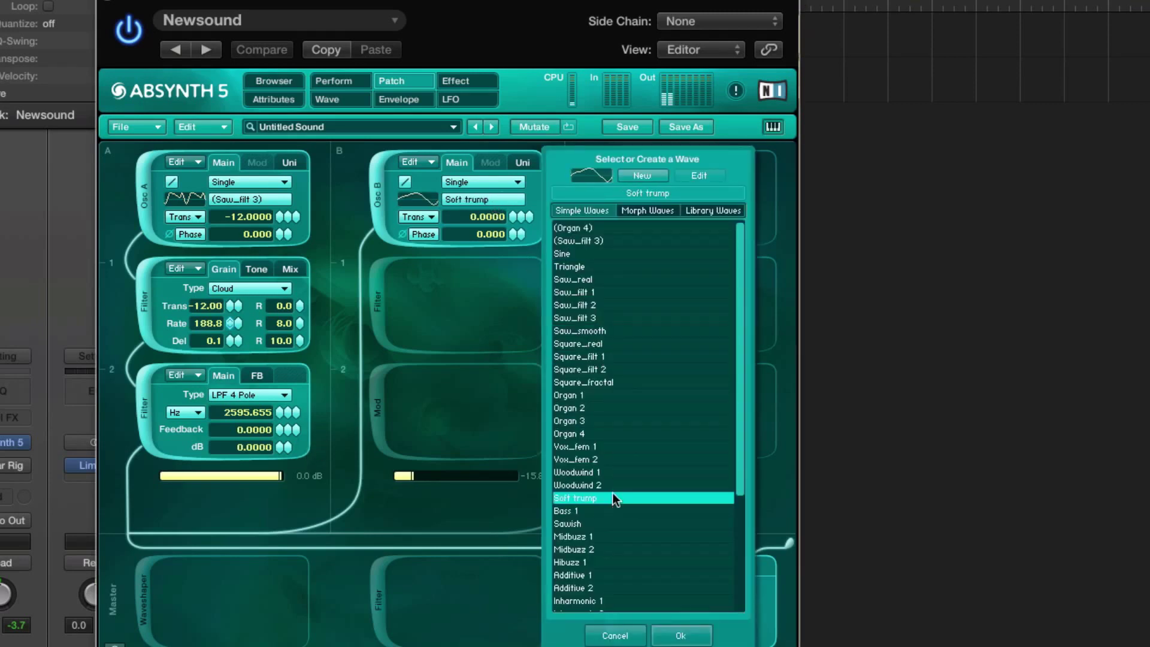
pyautogui.click(601, 449)
pyautogui.click(669, 633)
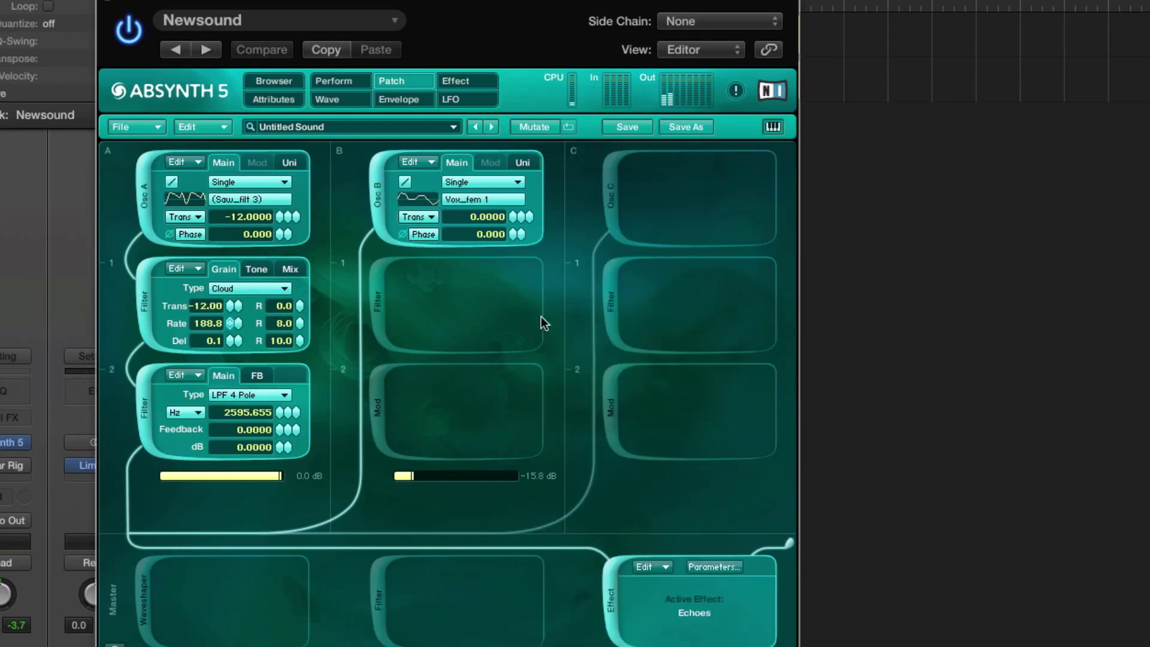
# Step: Transpose oscillator B by -12 and switch to the envelope editor
pyautogui.doubleClick(495, 221)
pyautogui.write('-12')
pyautogui.press('Return')
pyautogui.click(398, 100)
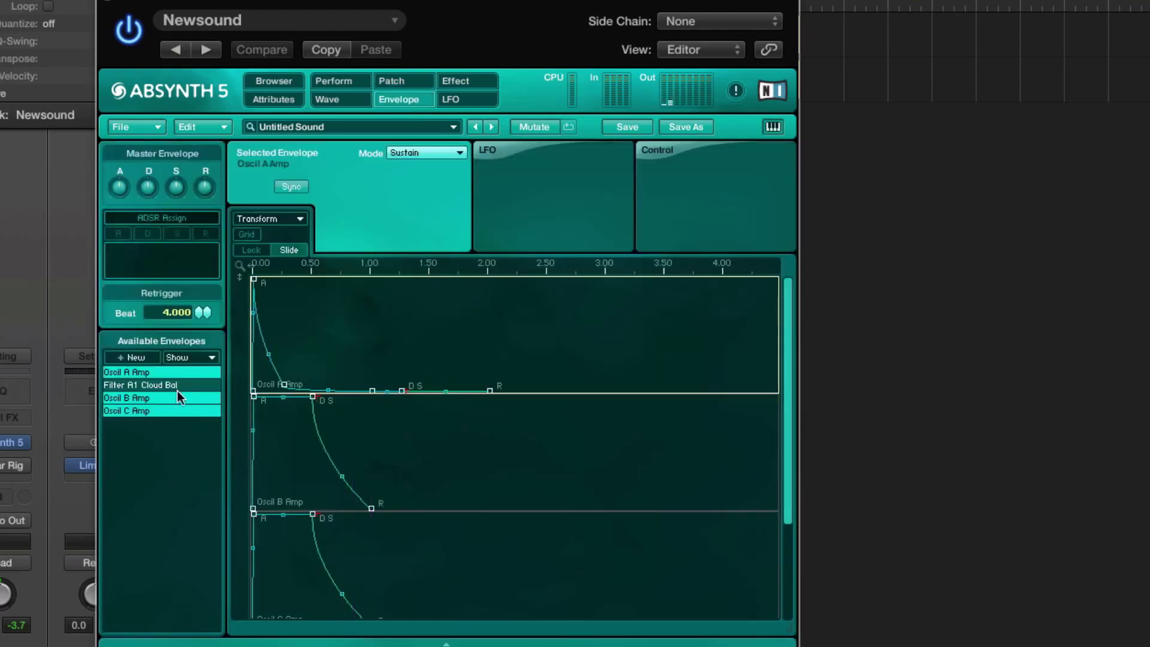
# Step: Drop the Oscil C Amp sustain to -6.74 dB at 0.8125 s and shorten its release
pyautogui.click(182, 410)
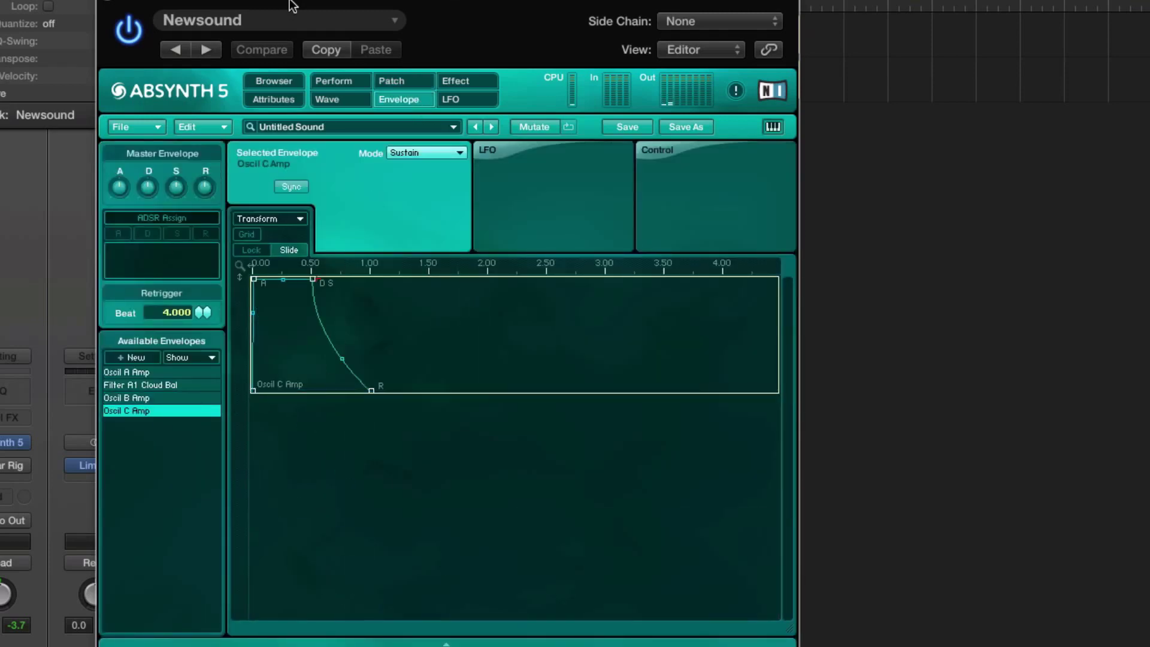
pyautogui.moveTo(292, 6); pyautogui.dragTo(148, 0)
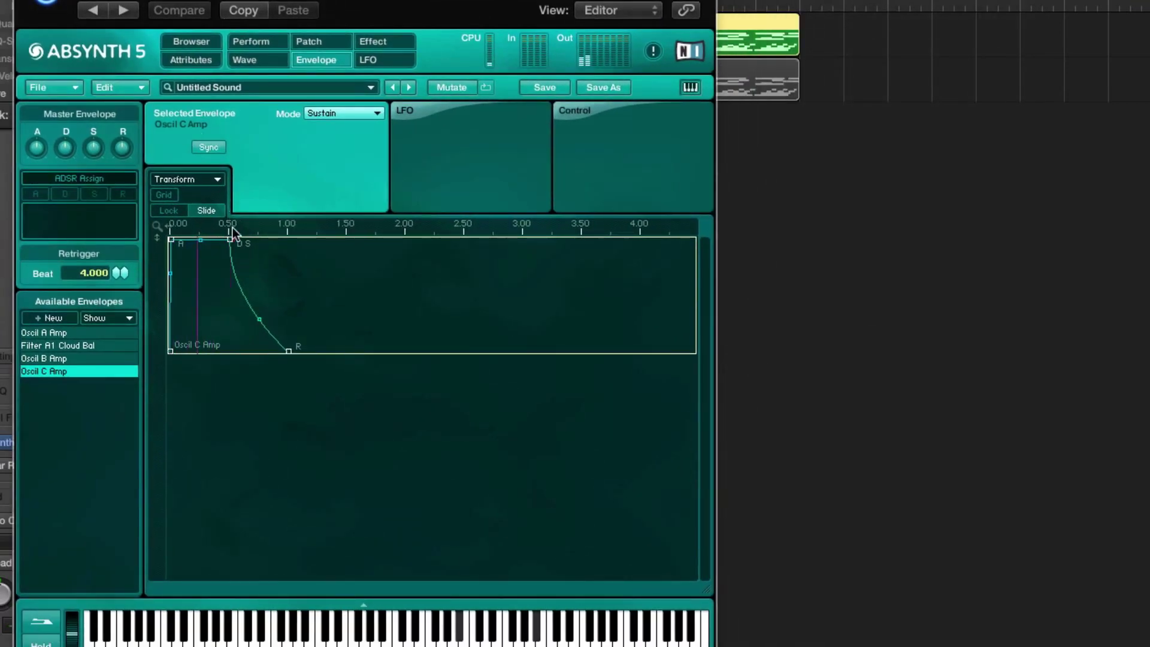
pyautogui.click(90, 334)
pyautogui.click(88, 372)
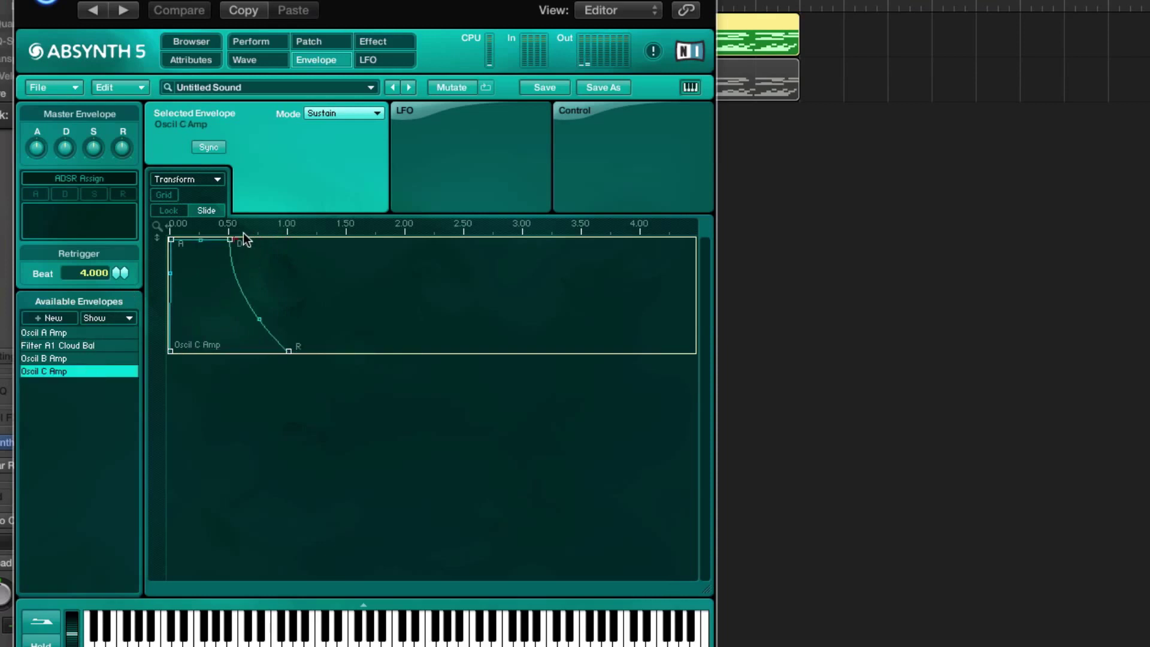
pyautogui.moveTo(231, 242); pyautogui.dragTo(218, 295)
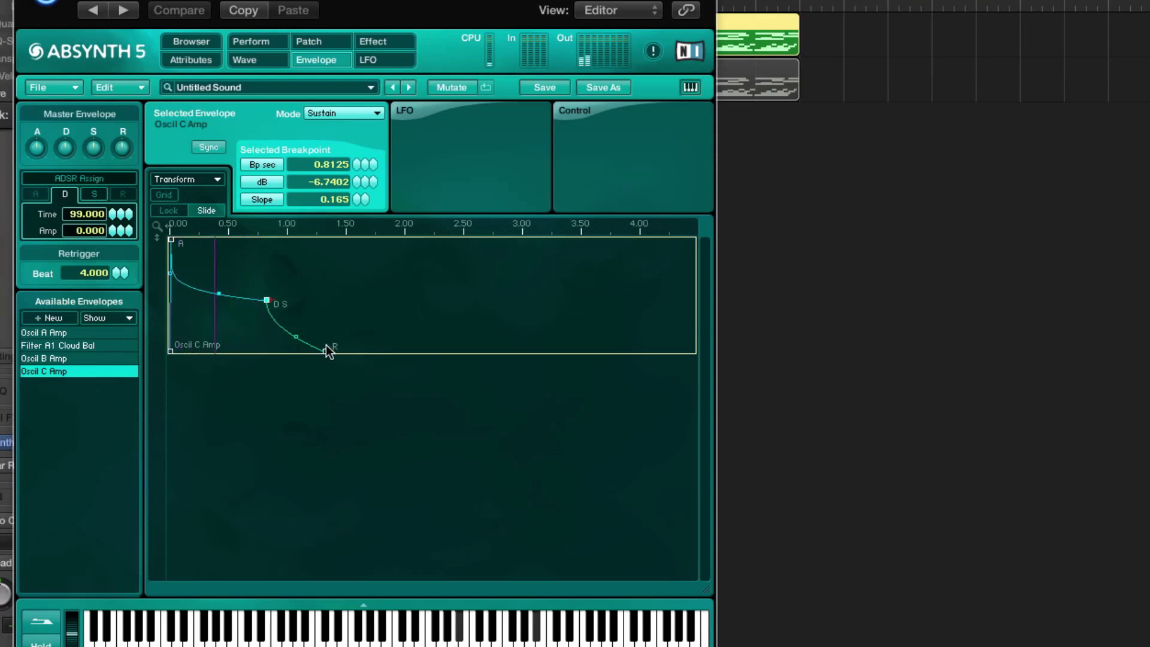
pyautogui.moveTo(326, 352); pyautogui.dragTo(290, 354)
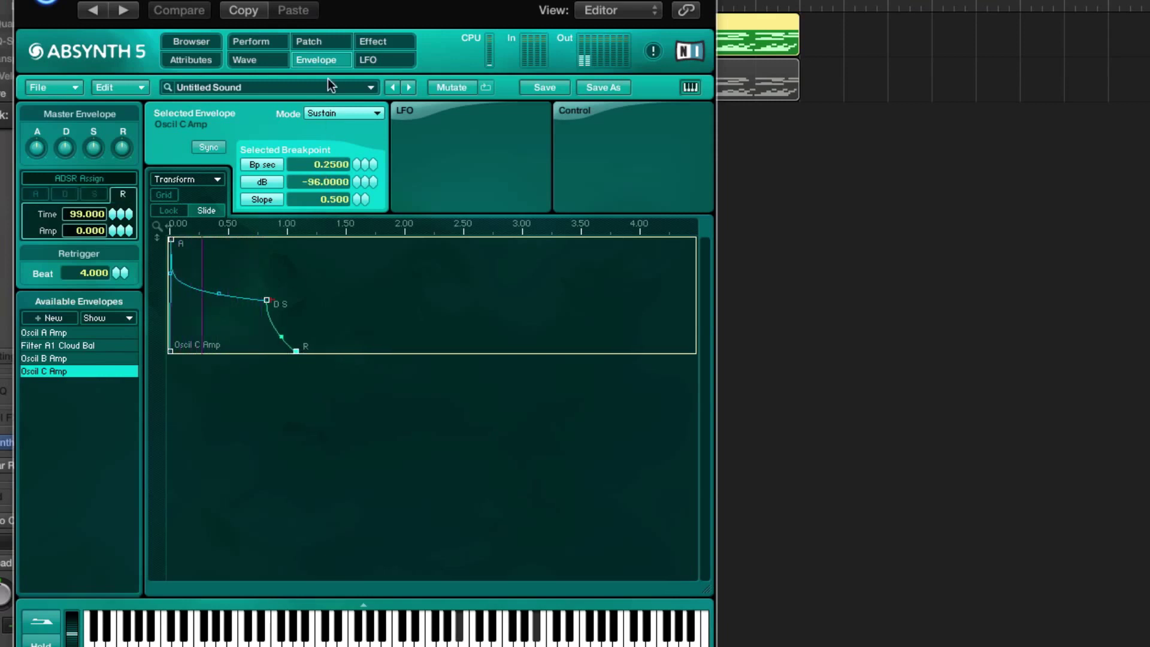
pyautogui.click(322, 42)
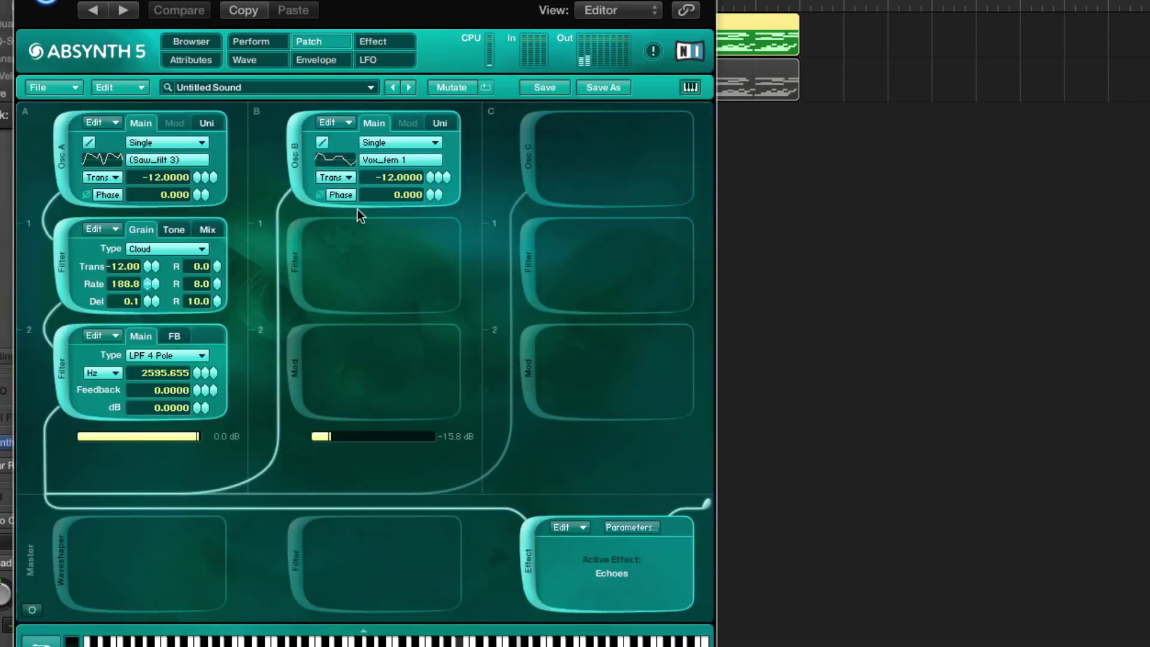
# Step: Add a filter with lowered cutoff on channel B and give oscillator C the Vox_fem 2 wave
pyautogui.click(354, 272)
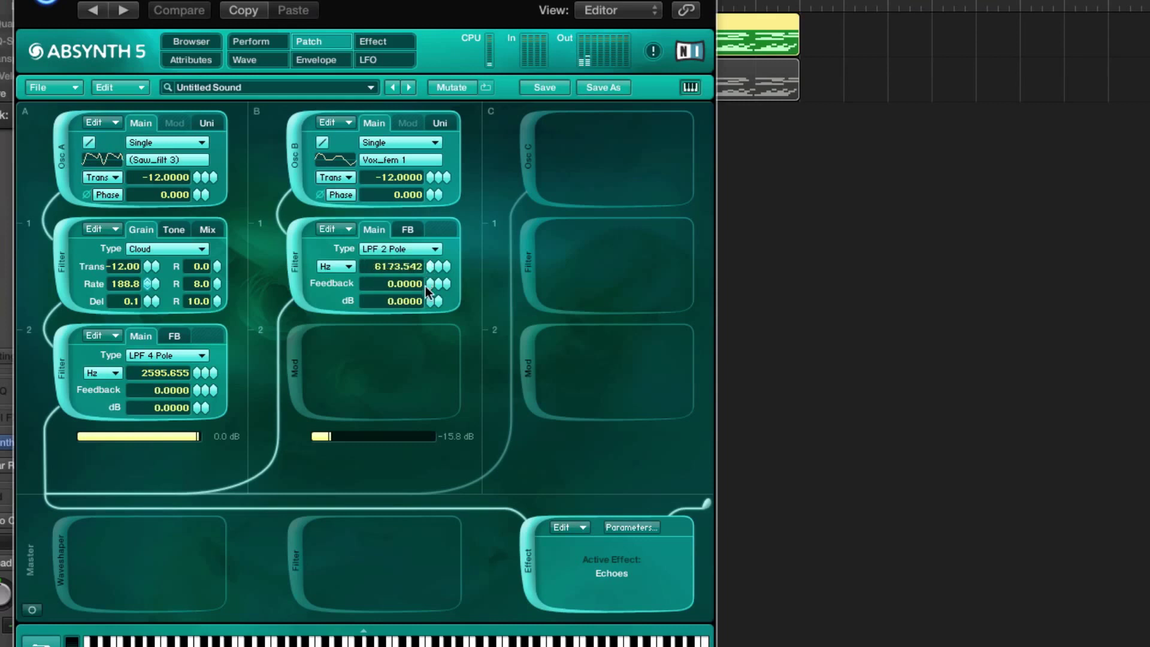
pyautogui.moveTo(426, 287); pyautogui.dragTo(429, 322)
pyautogui.click(544, 159)
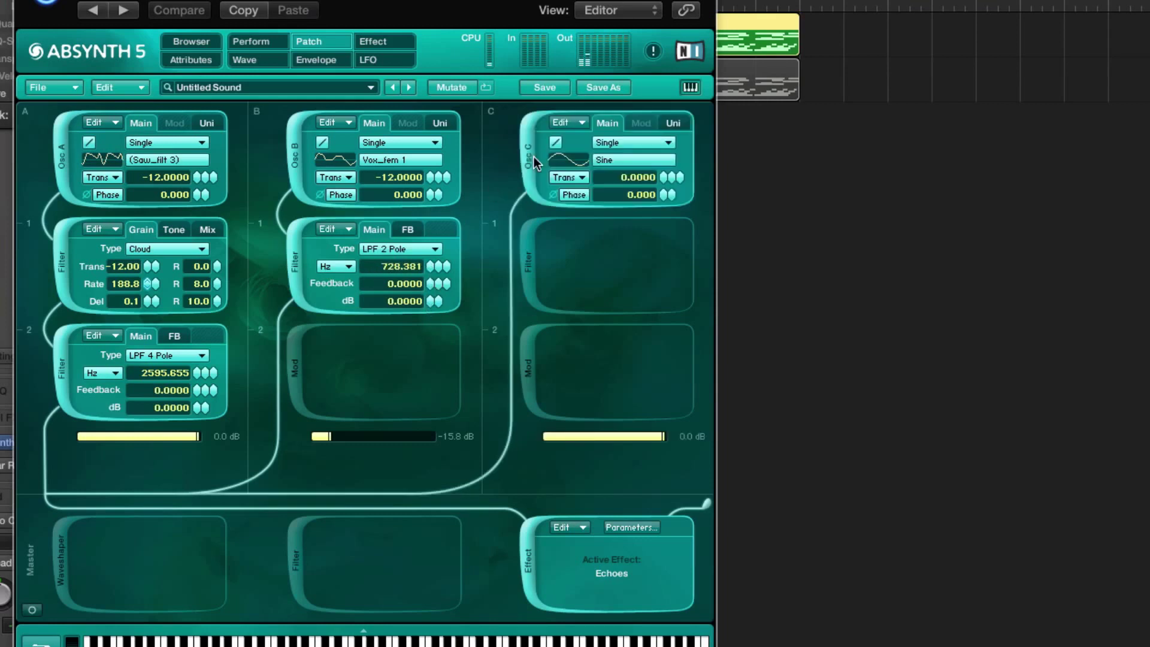
pyautogui.click(629, 158)
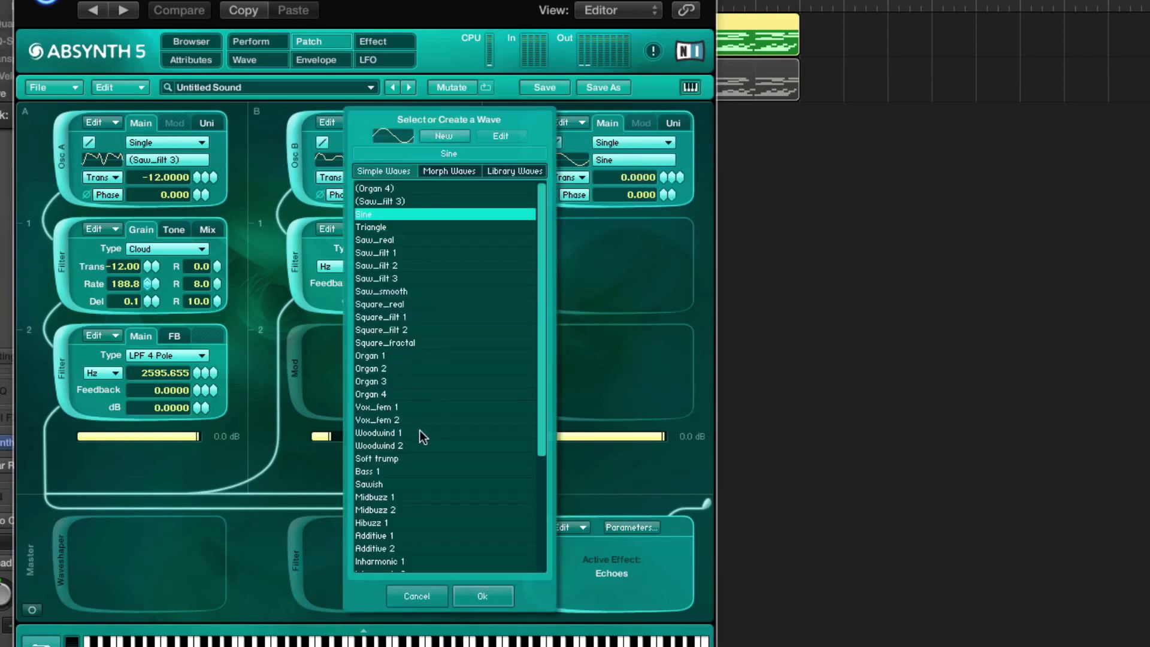
pyautogui.click(384, 420)
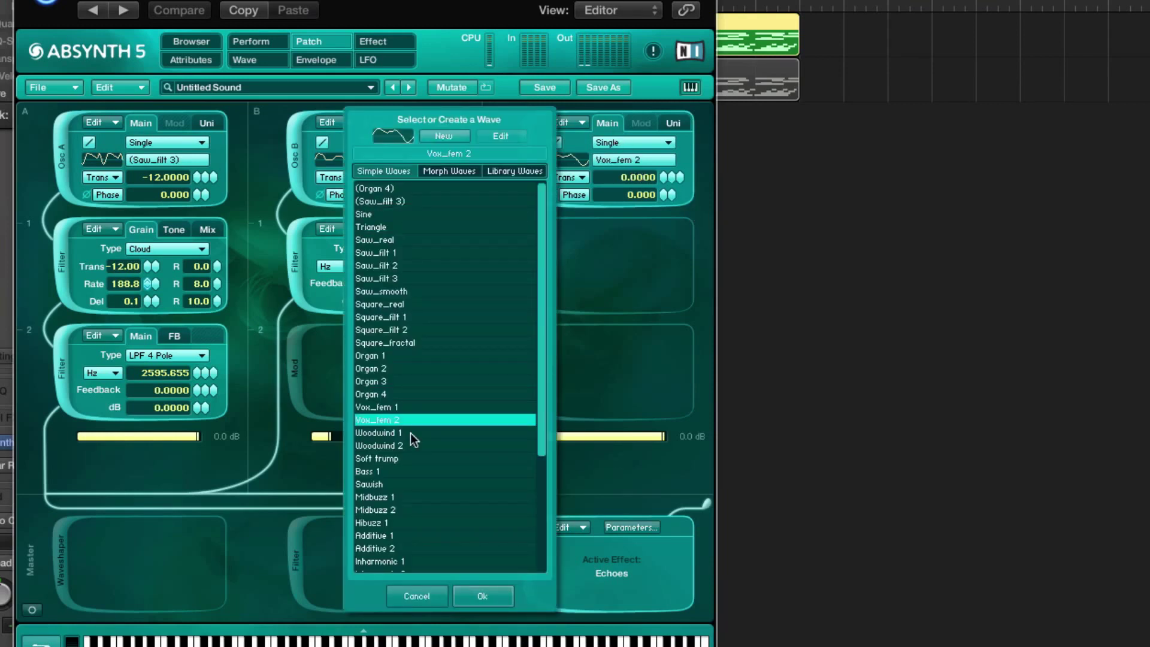
pyautogui.click(483, 596)
# Step: Add channel C's low-pass filter, drop its level to -11.8 dB, transpose to 12, lower the cutoff
pyautogui.click(525, 272)
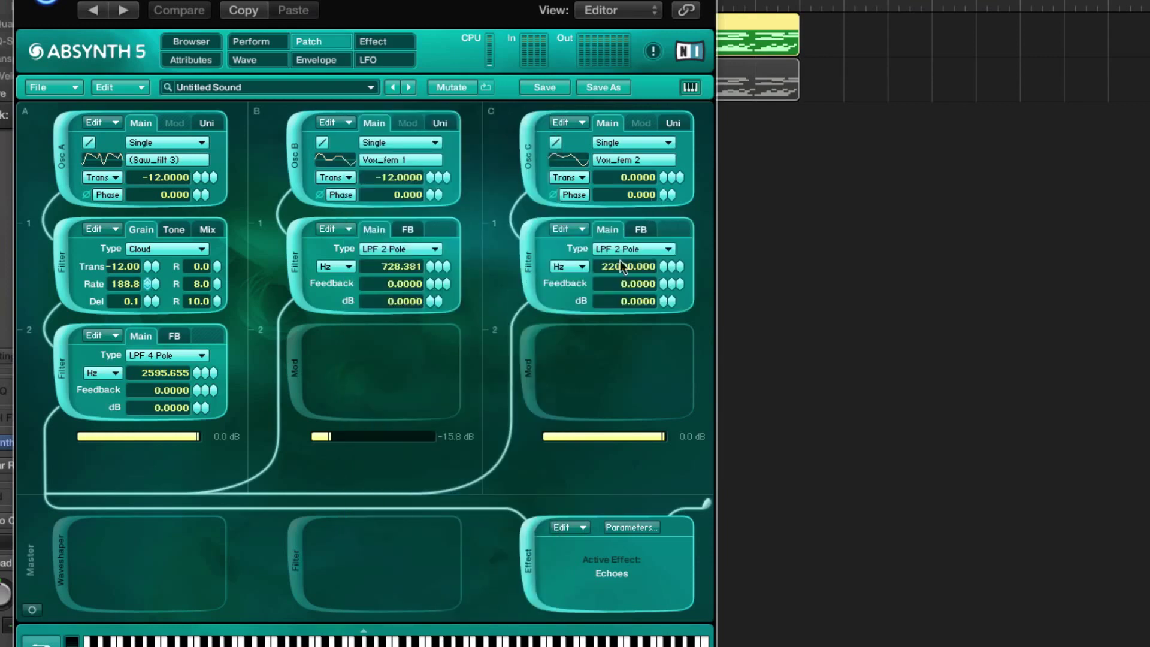
pyautogui.moveTo(579, 444); pyautogui.dragTo(452, 433)
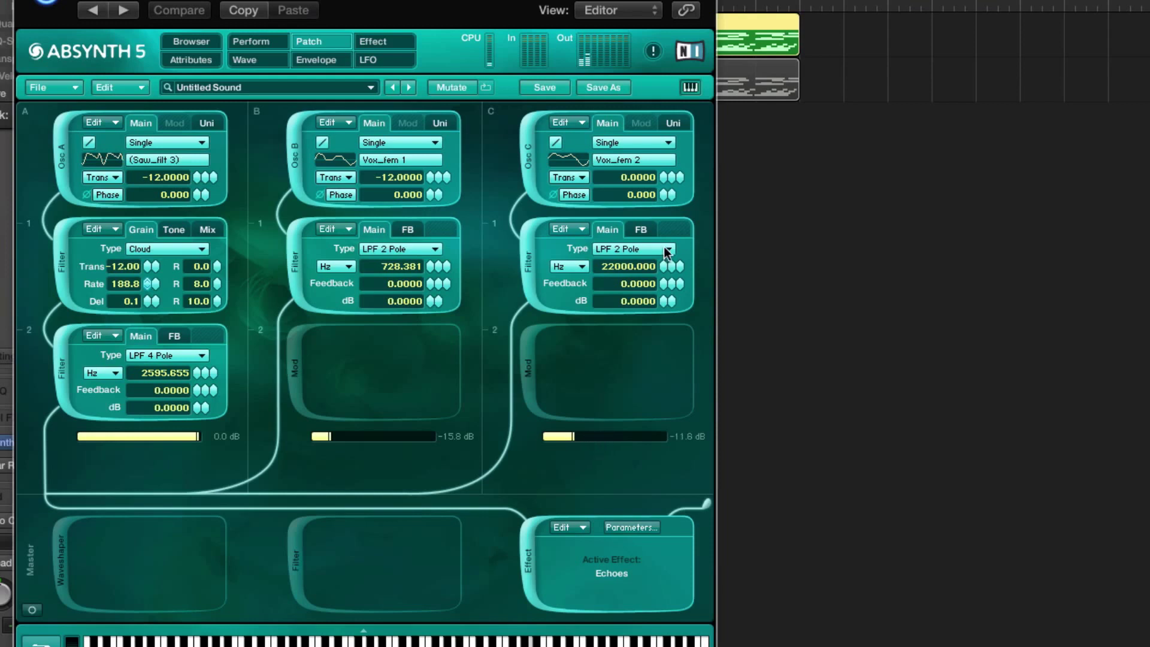
pyautogui.doubleClick(636, 177)
pyautogui.press('Return')
pyautogui.moveTo(664, 264); pyautogui.dragTo(665, 271)
# Step: Change channel C's filter to BPF and lower its frequency
pyautogui.click(649, 251)
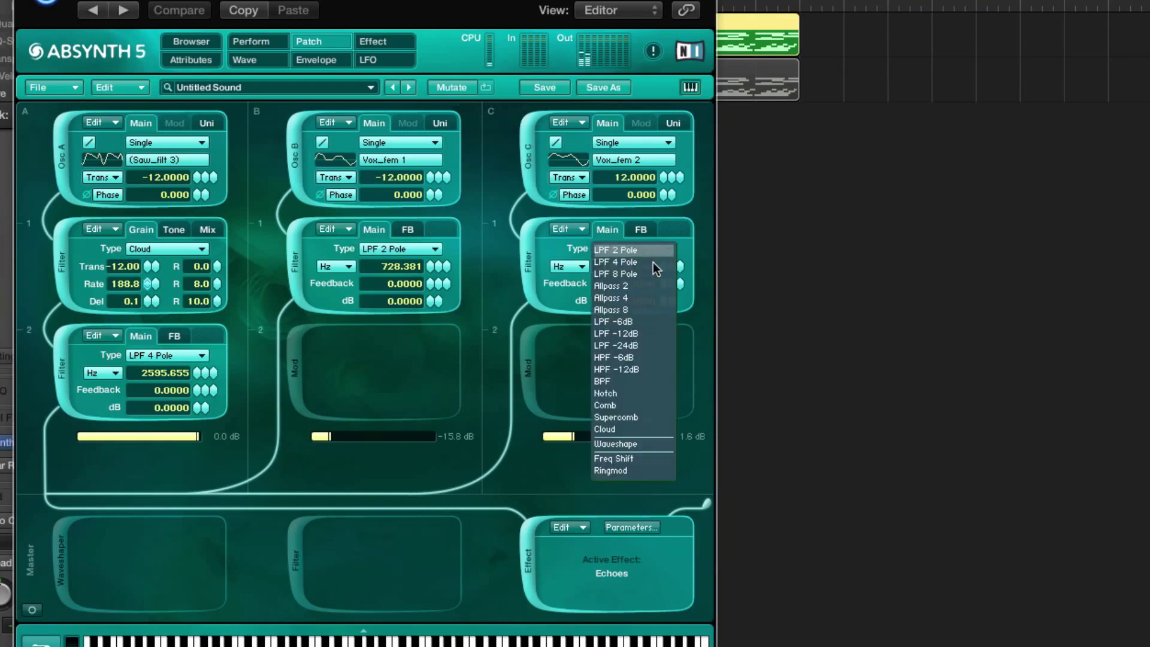
pyautogui.click(642, 378)
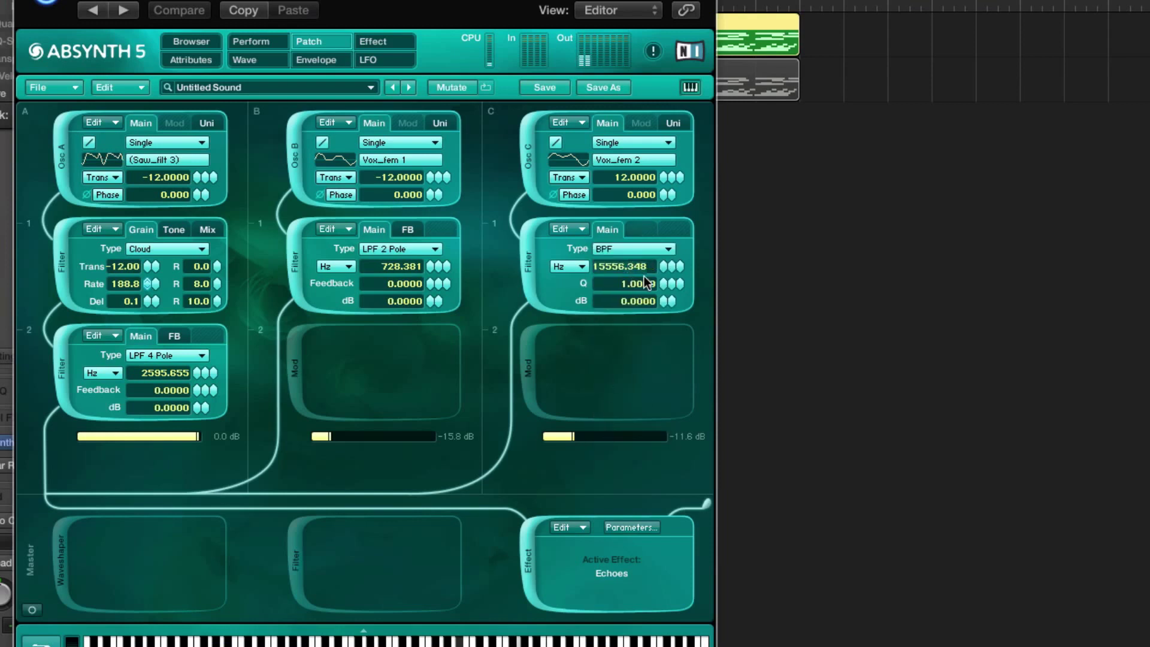
pyautogui.moveTo(668, 268); pyautogui.dragTo(671, 317)
pyautogui.moveTo(589, 436); pyautogui.dragTo(589, 435)
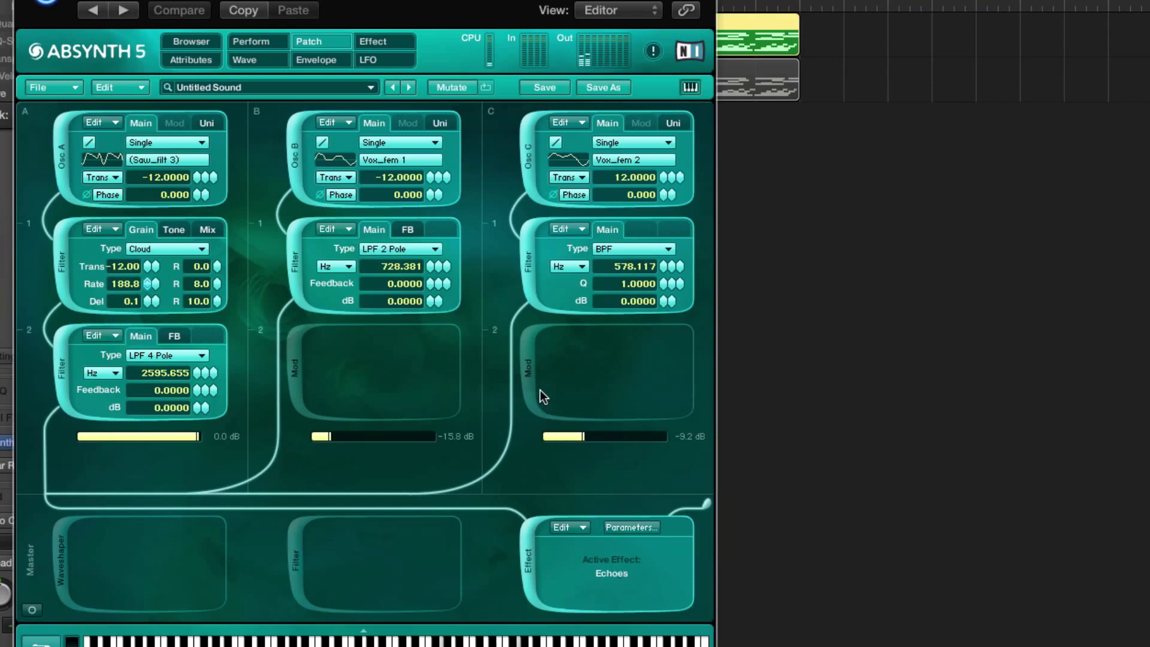
# Step: Add an Allpass 4 filter in channel C's second slot and lower its frequency
pyautogui.click(524, 374)
pyautogui.click(640, 357)
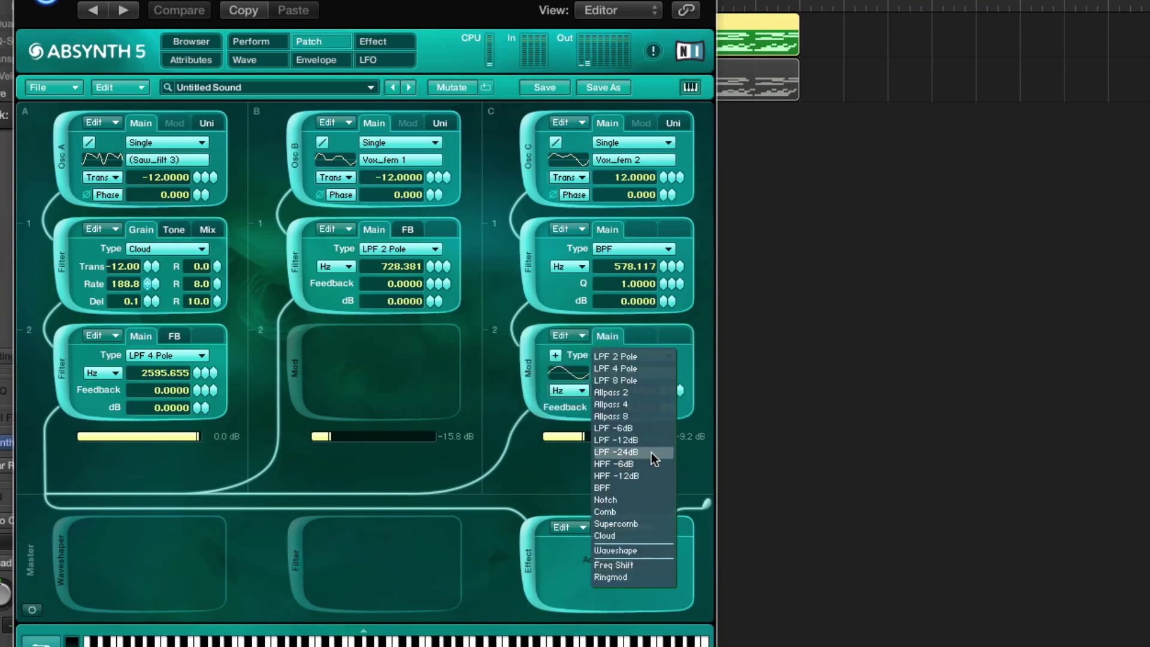
pyautogui.click(650, 404)
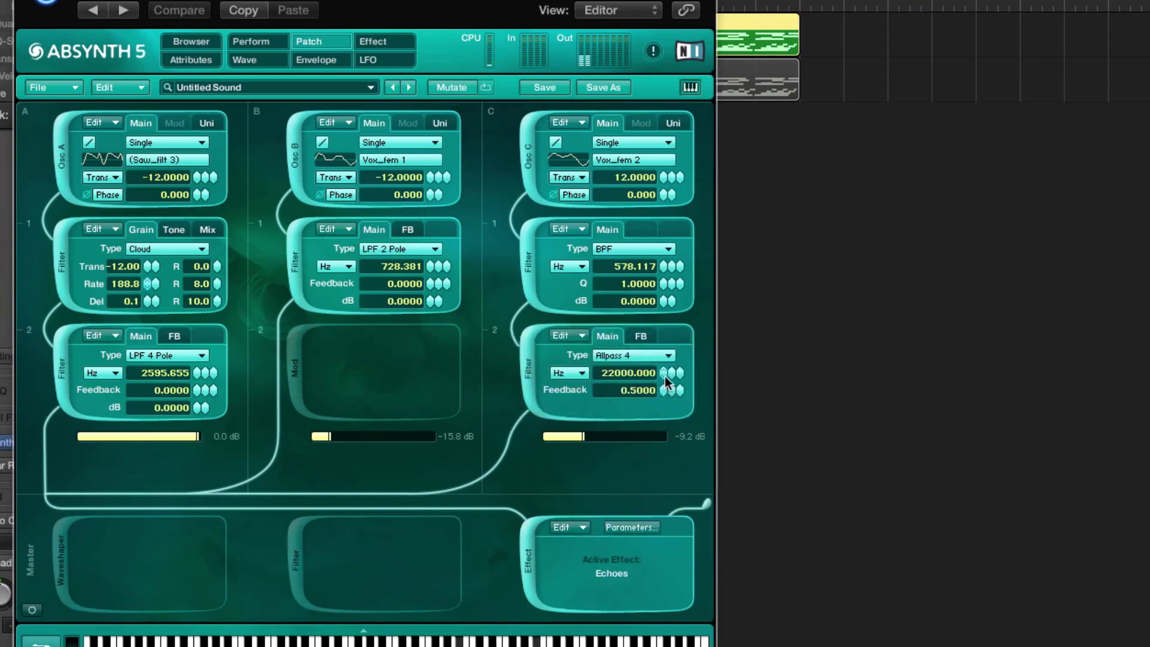
pyautogui.moveTo(665, 372); pyautogui.dragTo(670, 407)
# Step: Switch off channel B and reset oscillator C's transpose to 0
pyautogui.click(298, 168)
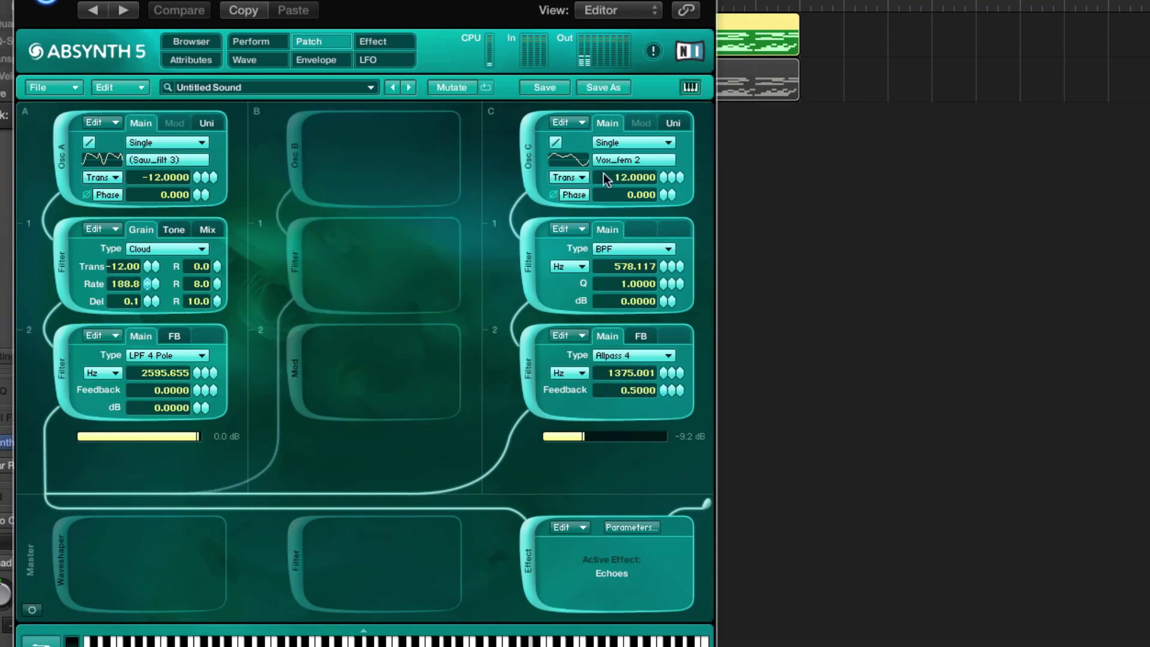
pyautogui.doubleClick(648, 174)
pyautogui.write('0')
pyautogui.press('Return')
# Step: Set channel C to -3.5 dB, Allpass 4 to 866.196 Hz, and BPF to 1297.828 Hz, Q 2.1190
pyautogui.moveTo(671, 438); pyautogui.dragTo(659, 438)
pyautogui.moveTo(661, 374)
pyautogui.mouseDown()
pyautogui.moveTo(661, 393)
pyautogui.moveTo(662, 383)
pyautogui.mouseUp()
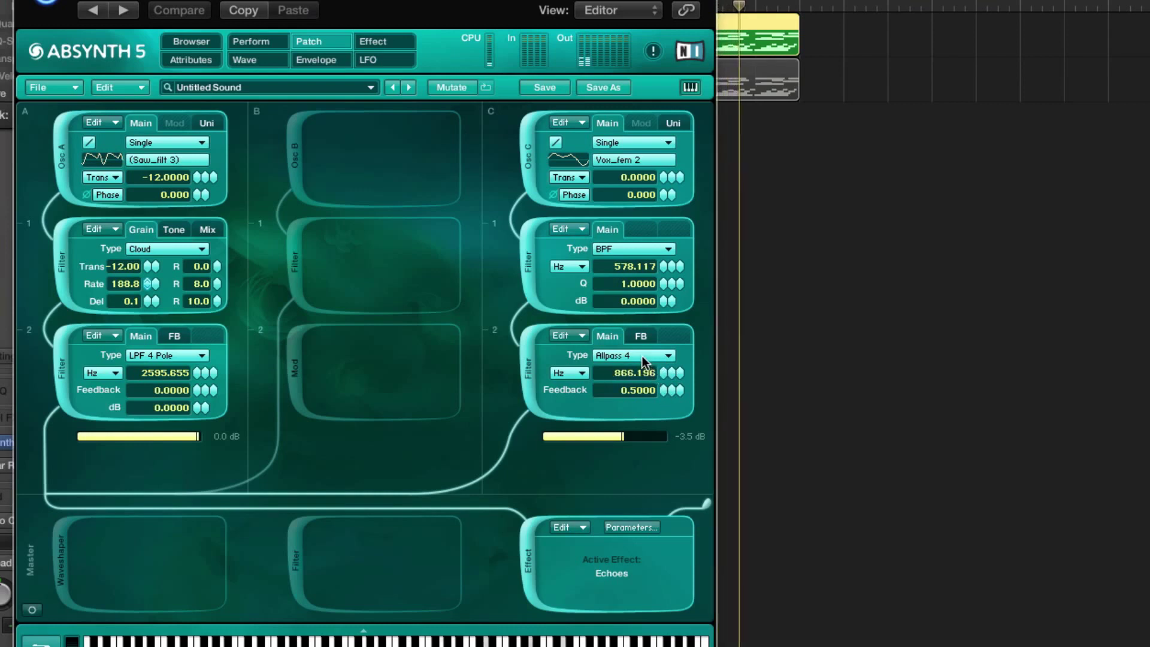
pyautogui.moveTo(666, 286)
pyautogui.mouseDown()
pyautogui.moveTo(660, 253)
pyautogui.moveTo(671, 251)
pyautogui.moveTo(664, 292)
pyautogui.mouseUp()
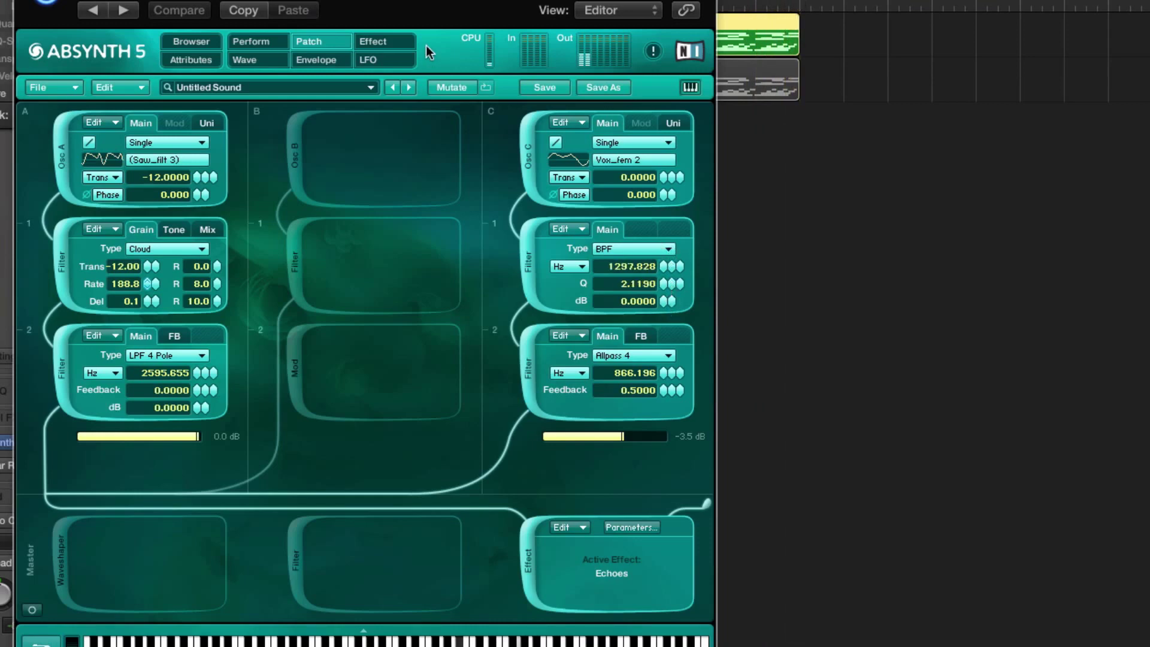
# Step: Turn down the Echoes effect's Wet knob
pyautogui.click(374, 41)
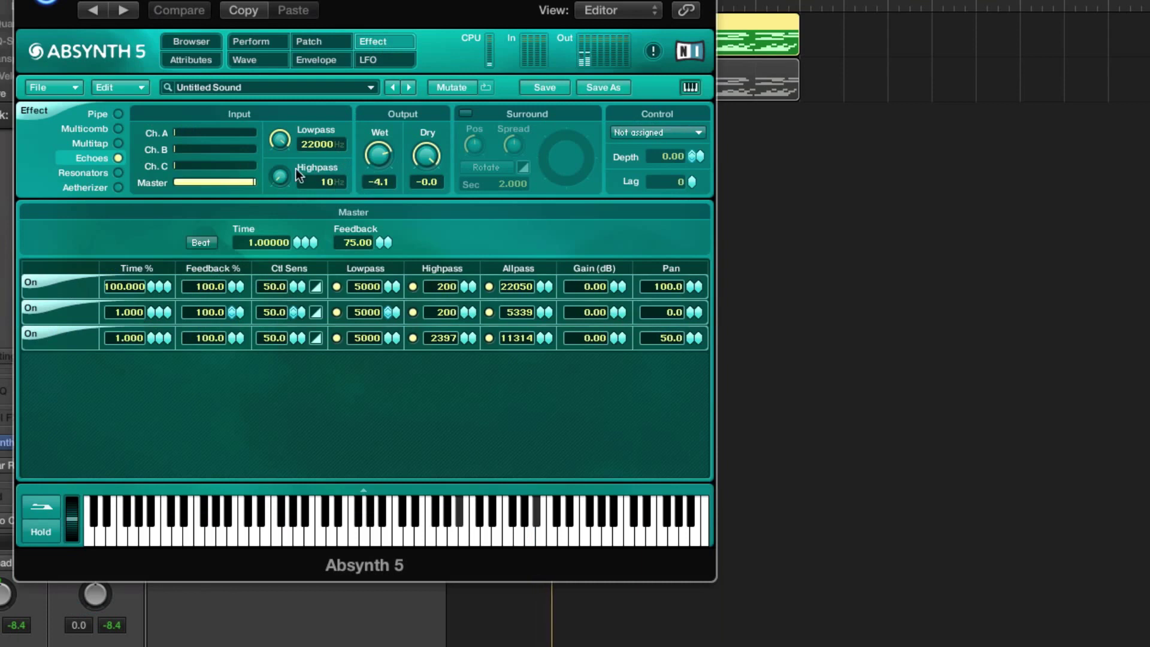
pyautogui.moveTo(386, 157); pyautogui.dragTo(401, 220)
pyautogui.click(334, 59)
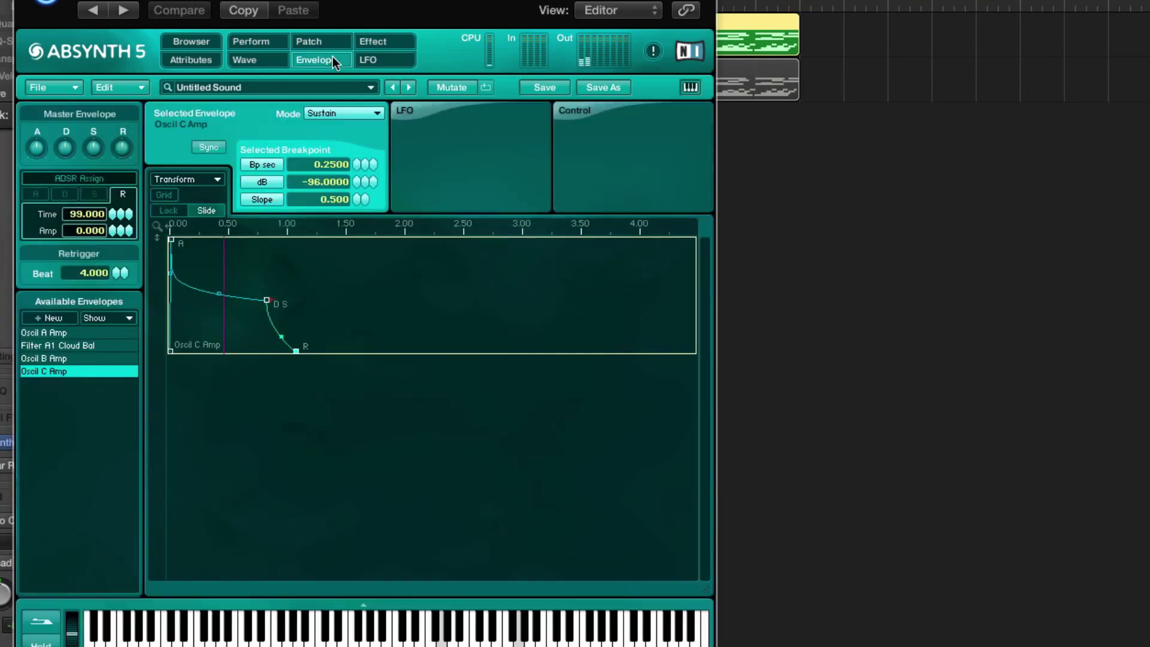
# Step: Show oscillator C's unison settings and raise channel C's band-pass frequency
pyautogui.click(302, 42)
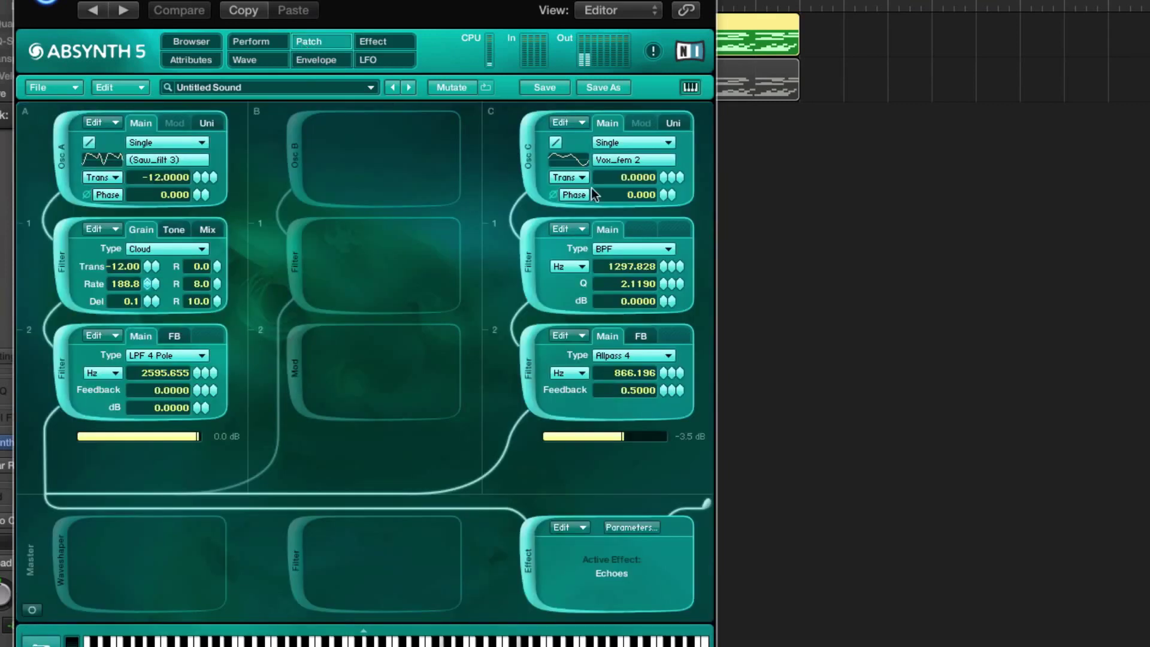
pyautogui.click(666, 124)
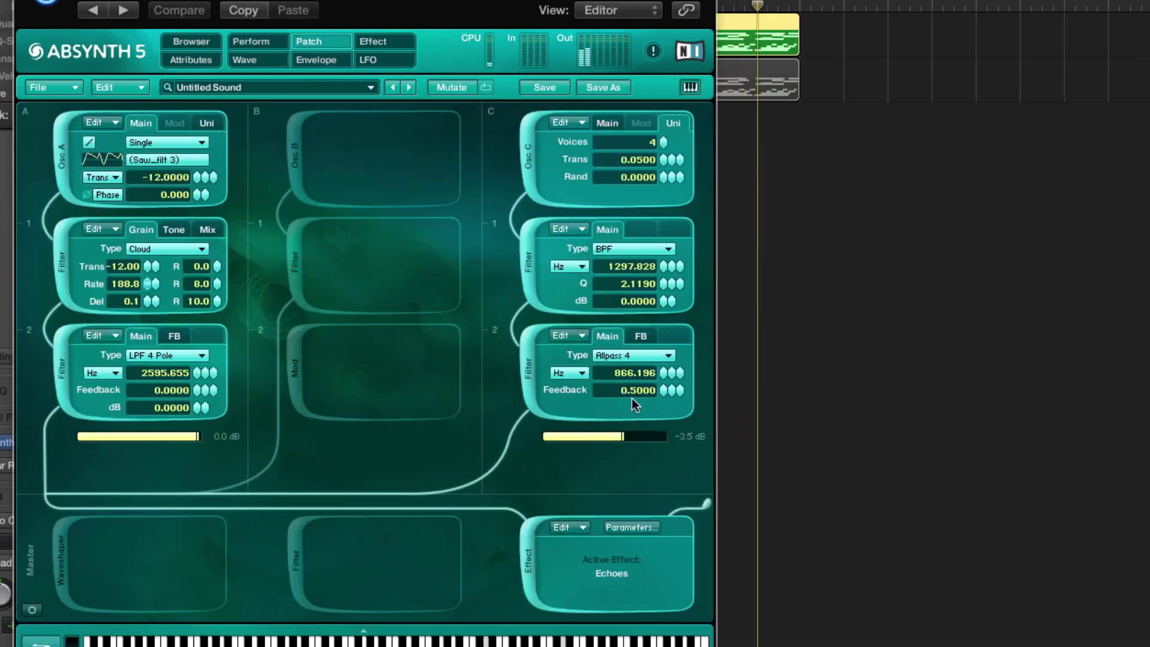
pyautogui.moveTo(661, 268)
pyautogui.mouseDown()
pyautogui.moveTo(667, 252)
pyautogui.moveTo(670, 287)
pyautogui.moveTo(668, 257)
pyautogui.moveTo(667, 280)
pyautogui.moveTo(650, 264)
pyautogui.mouseUp()
# Step: Create a new envelope on Filter C's frequency and load the Sine LFO.glo template into it
pyautogui.rightClick(627, 263)
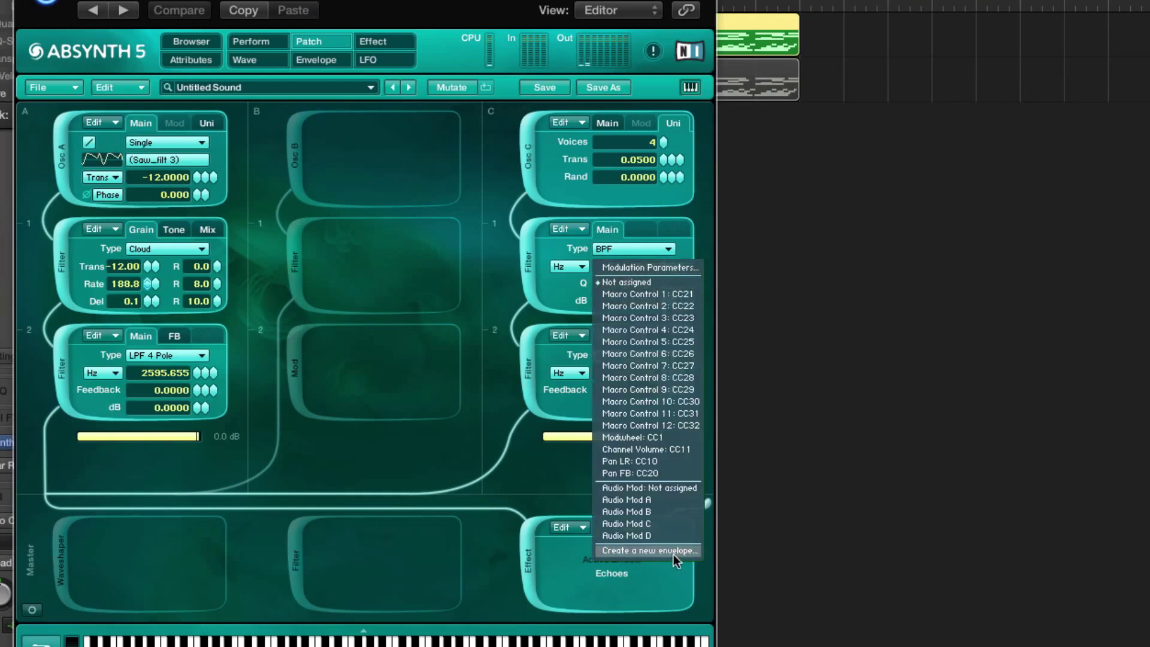
pyautogui.click(649, 550)
pyautogui.click(210, 179)
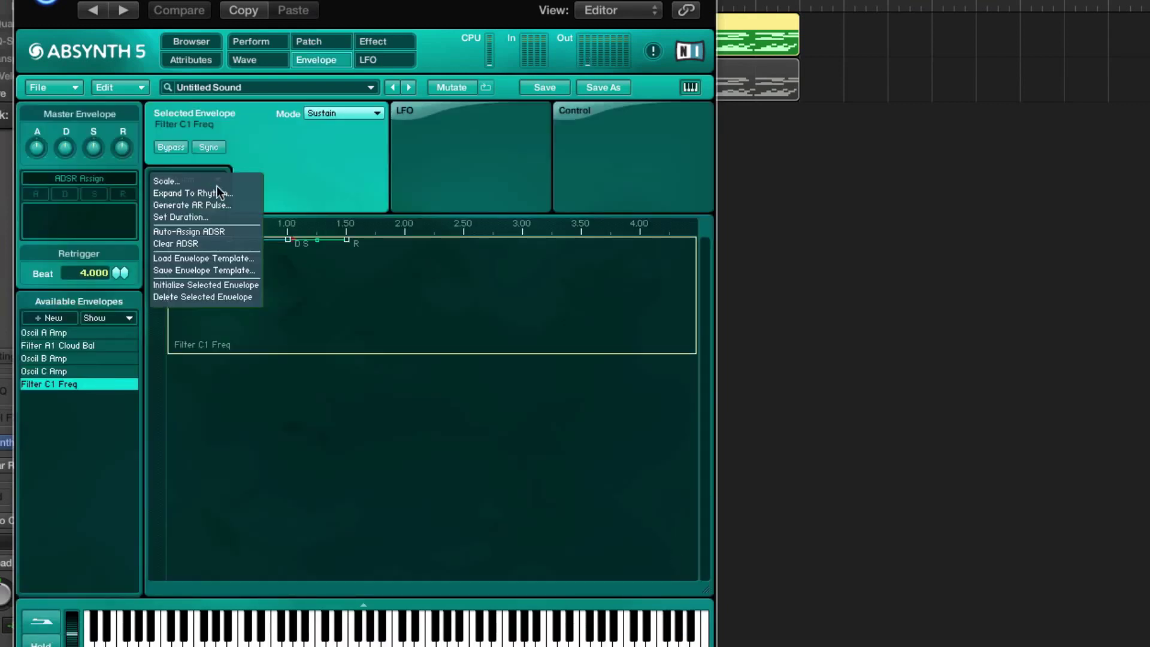
pyautogui.click(229, 257)
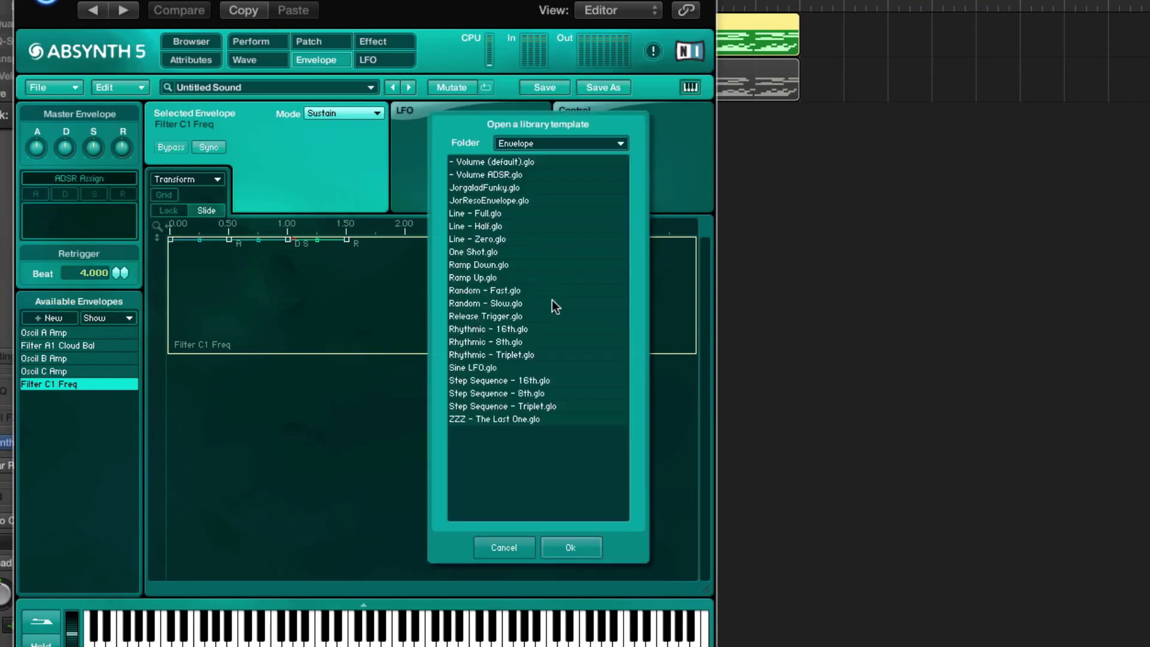
pyautogui.click(496, 366)
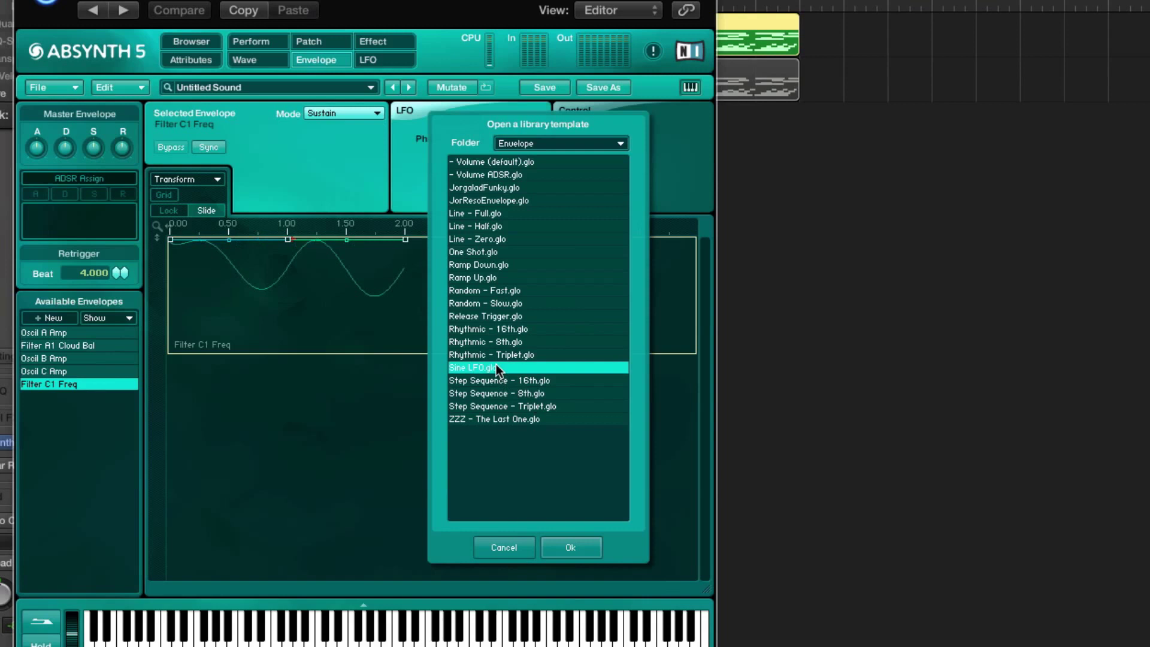
pyautogui.click(568, 546)
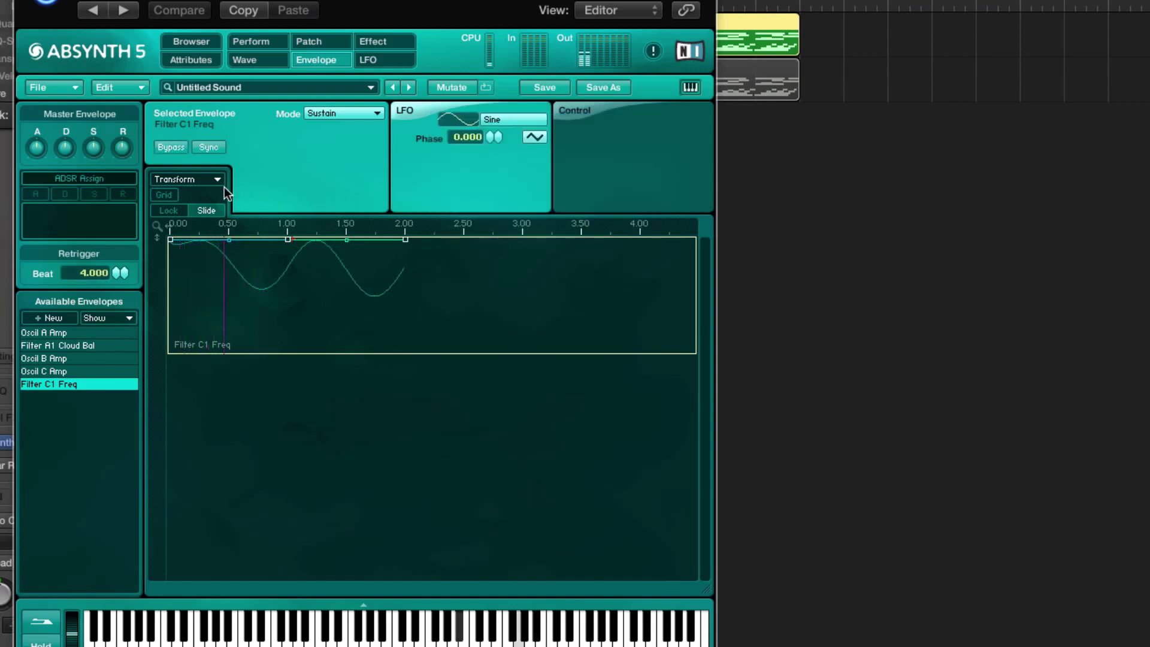
# Step: Raise the band-pass to 7778.174 Hz, Q 1.6818, and Allpass 4 to 3670.811 Hz
pyautogui.click(309, 41)
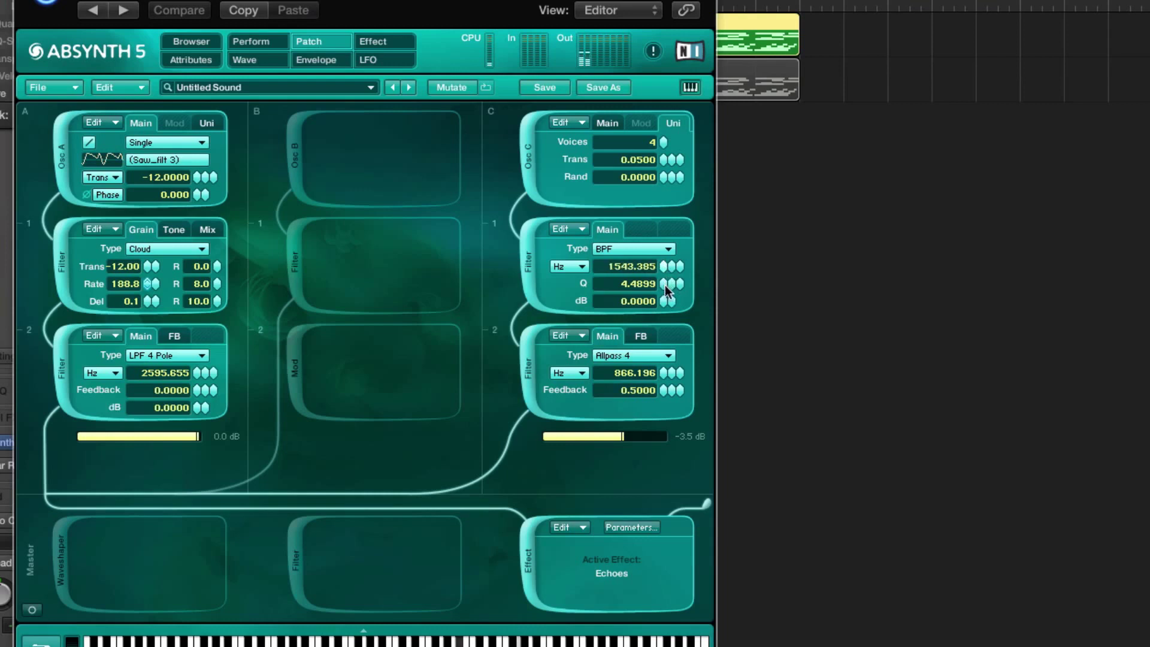
pyautogui.moveTo(663, 275); pyautogui.dragTo(664, 265)
pyautogui.moveTo(662, 372)
pyautogui.mouseDown()
pyautogui.moveTo(662, 343)
pyautogui.moveTo(666, 370)
pyautogui.mouseUp()
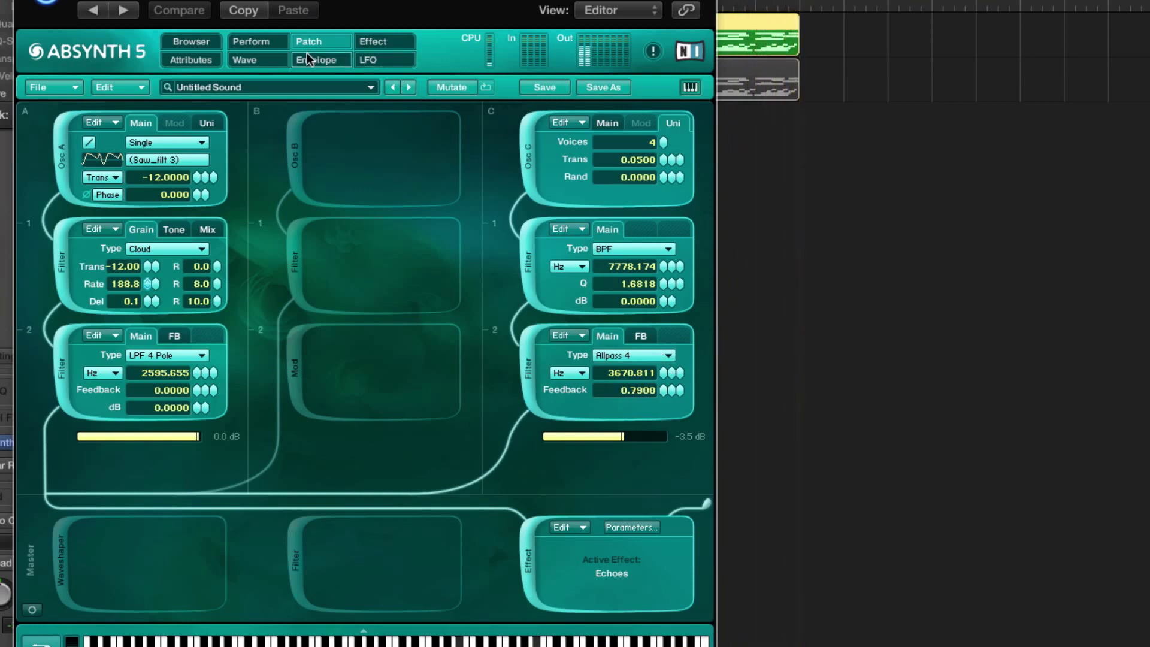
# Step: Slow the attack of the Oscil C Amp envelope
pyautogui.click(337, 64)
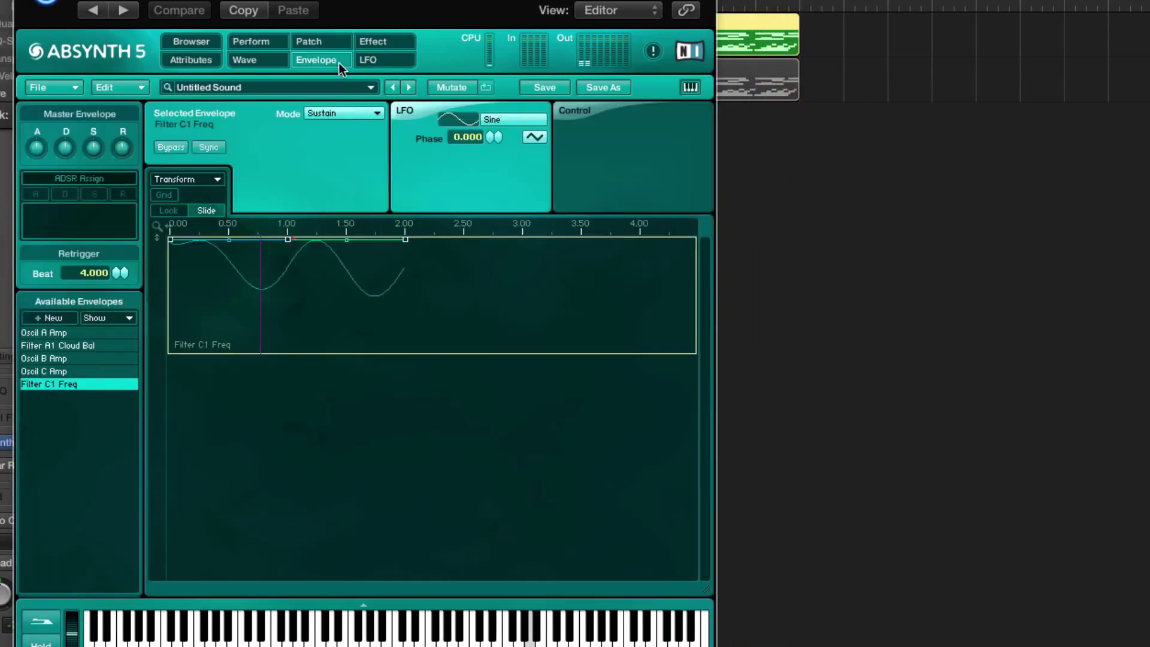
pyautogui.click(99, 370)
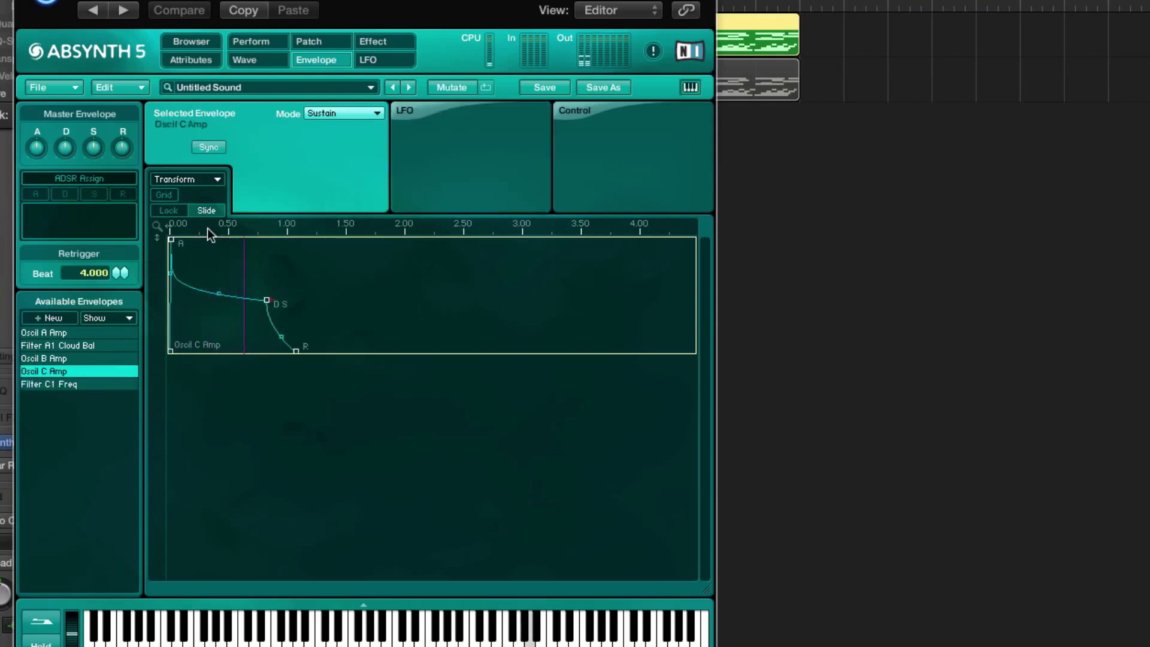
pyautogui.moveTo(179, 245); pyautogui.dragTo(201, 312)
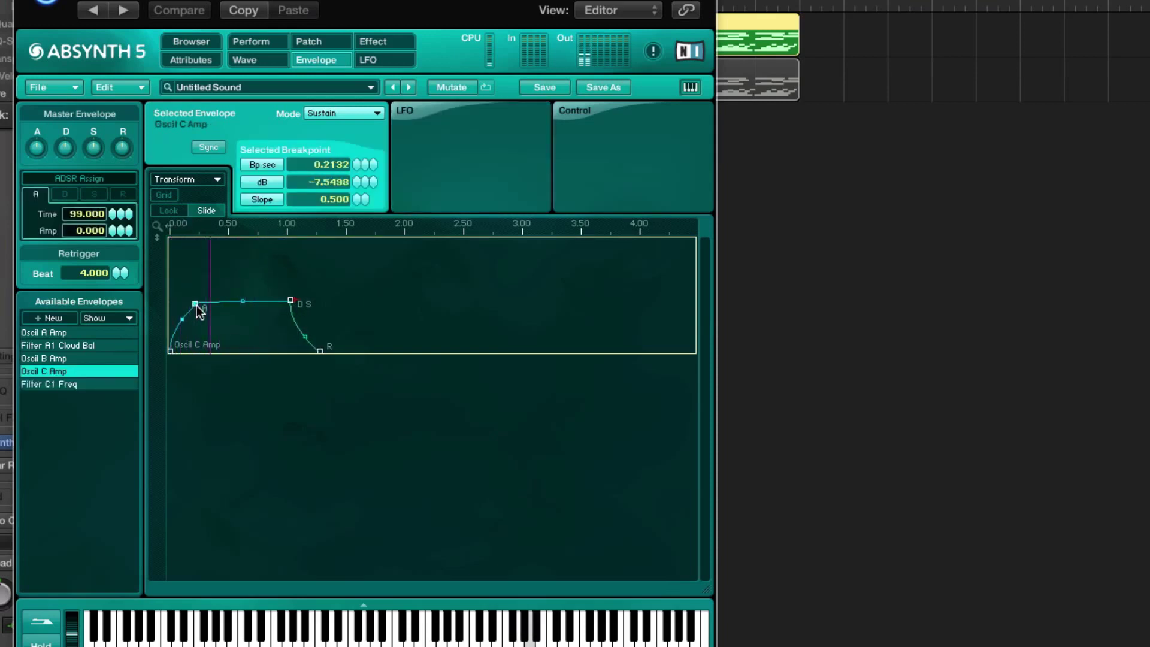
# Step: Shorten the Filter C1 Freq envelope, set LFO phase 0.350, and lower breakpoints to about 515 Hz
pyautogui.click(89, 383)
pyautogui.moveTo(491, 315); pyautogui.dragTo(123, 200)
pyautogui.moveTo(407, 238); pyautogui.dragTo(399, 232)
pyautogui.moveTo(491, 140); pyautogui.dragTo(493, 108)
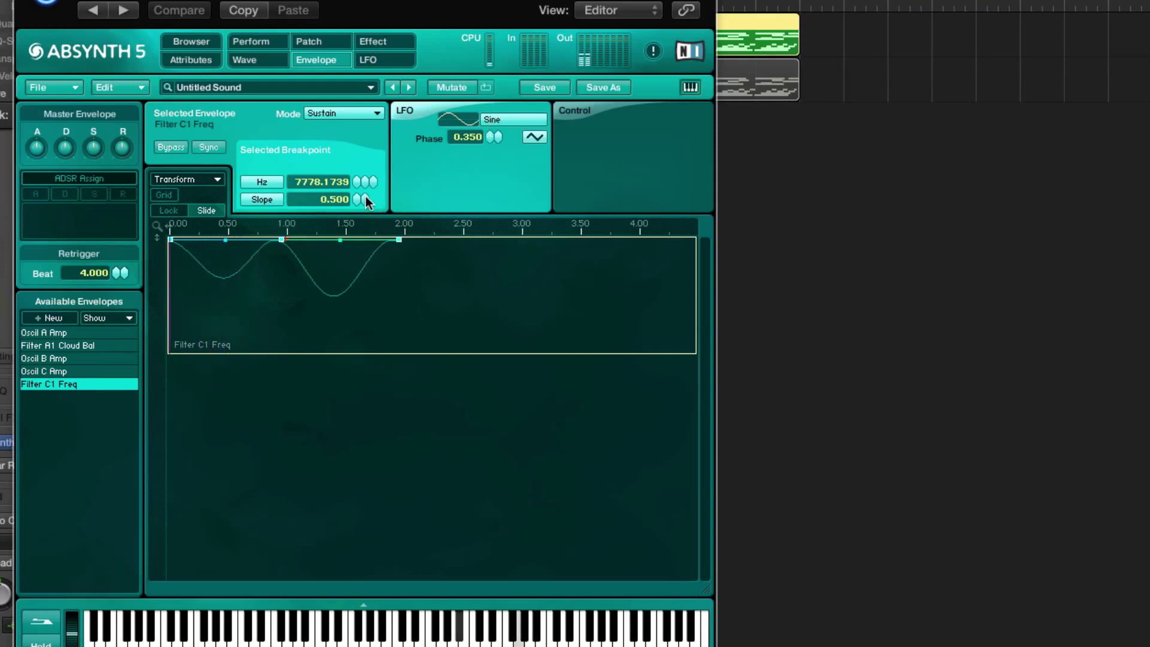
pyautogui.moveTo(361, 180); pyautogui.dragTo(375, 221)
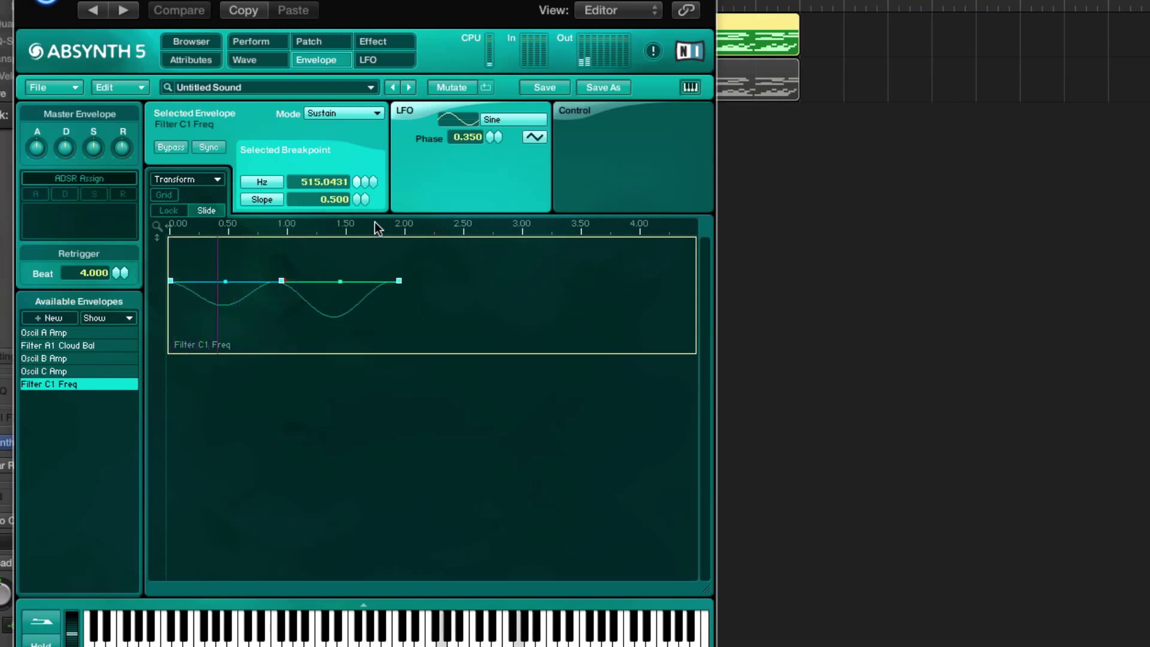
pyautogui.click(318, 39)
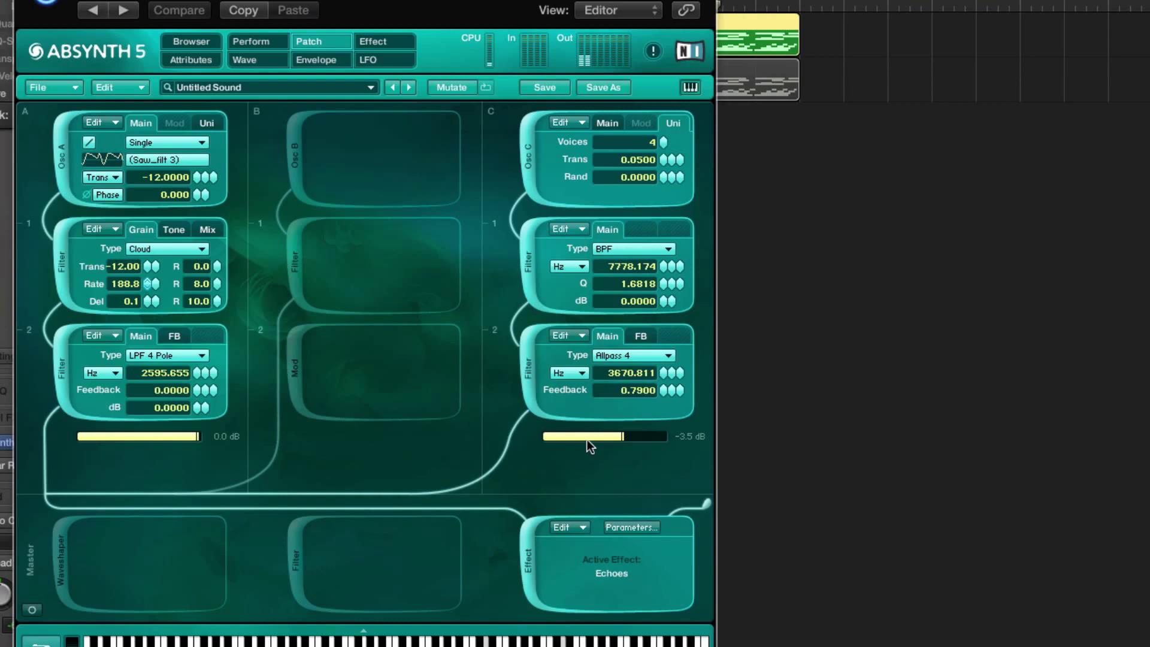
# Step: Add a quiet oscillator on channel B and drop channel A's Cloud filter balance to 16
pyautogui.click(307, 154)
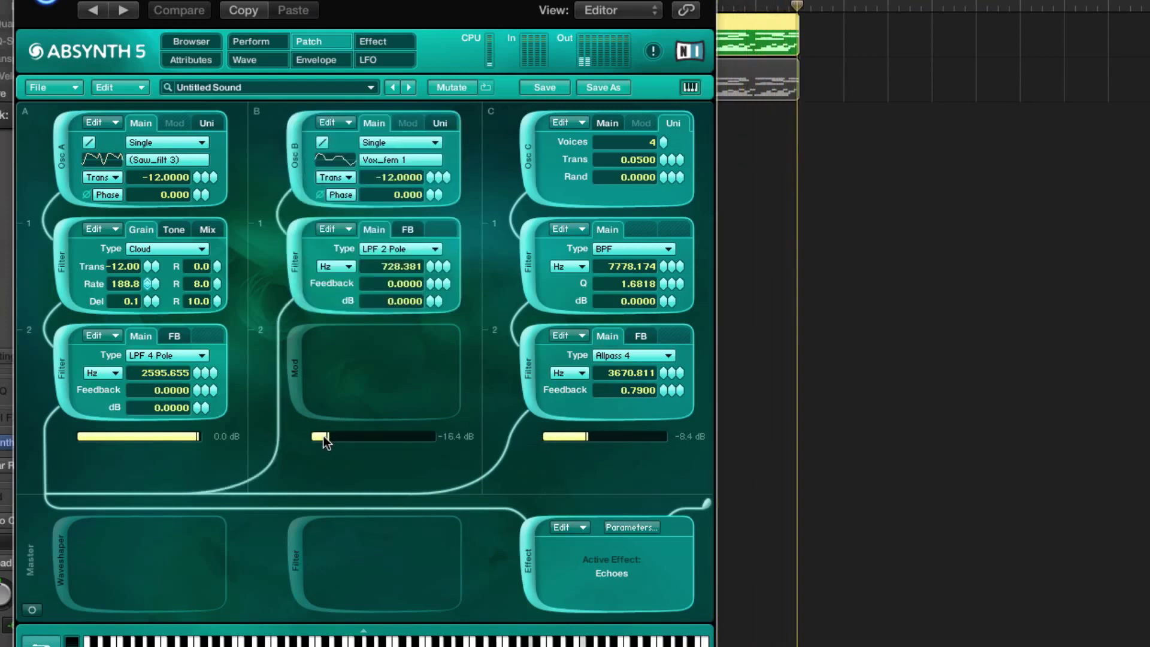
pyautogui.moveTo(324, 436); pyautogui.dragTo(318, 446)
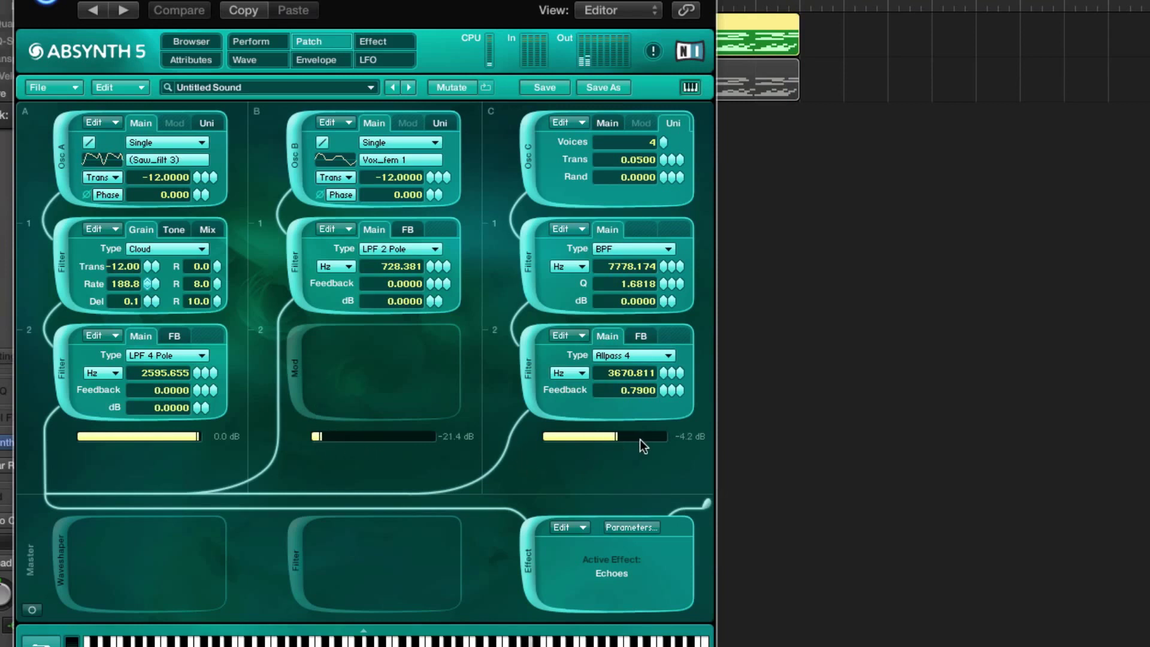
pyautogui.click(61, 259)
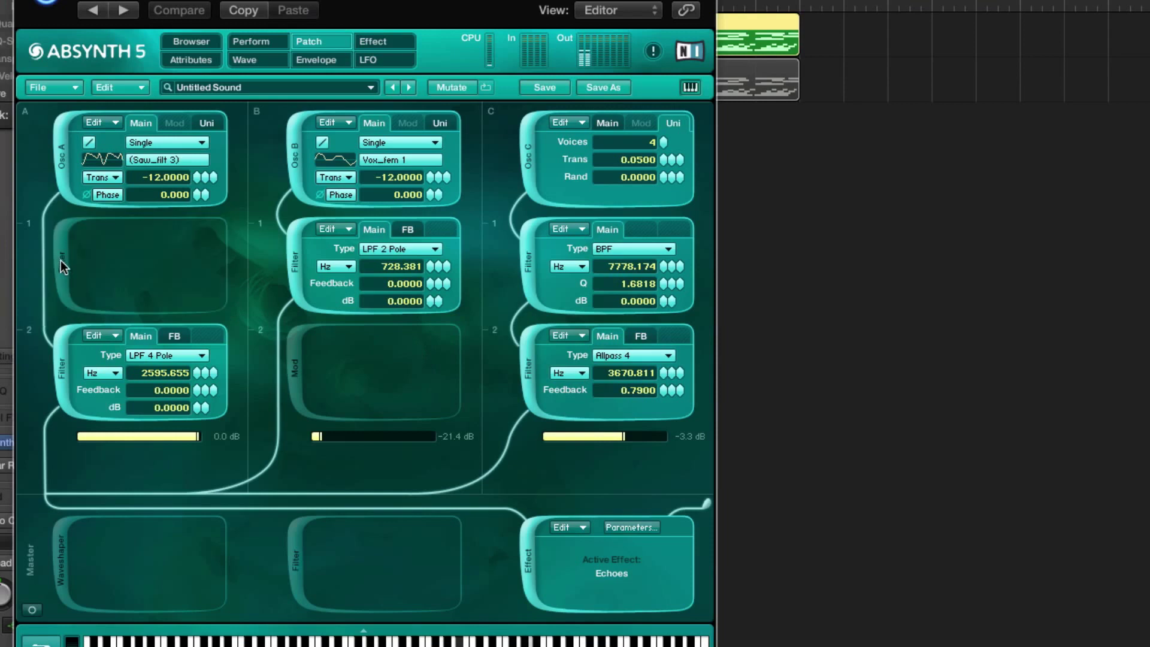
pyautogui.click(61, 262)
pyautogui.click(209, 229)
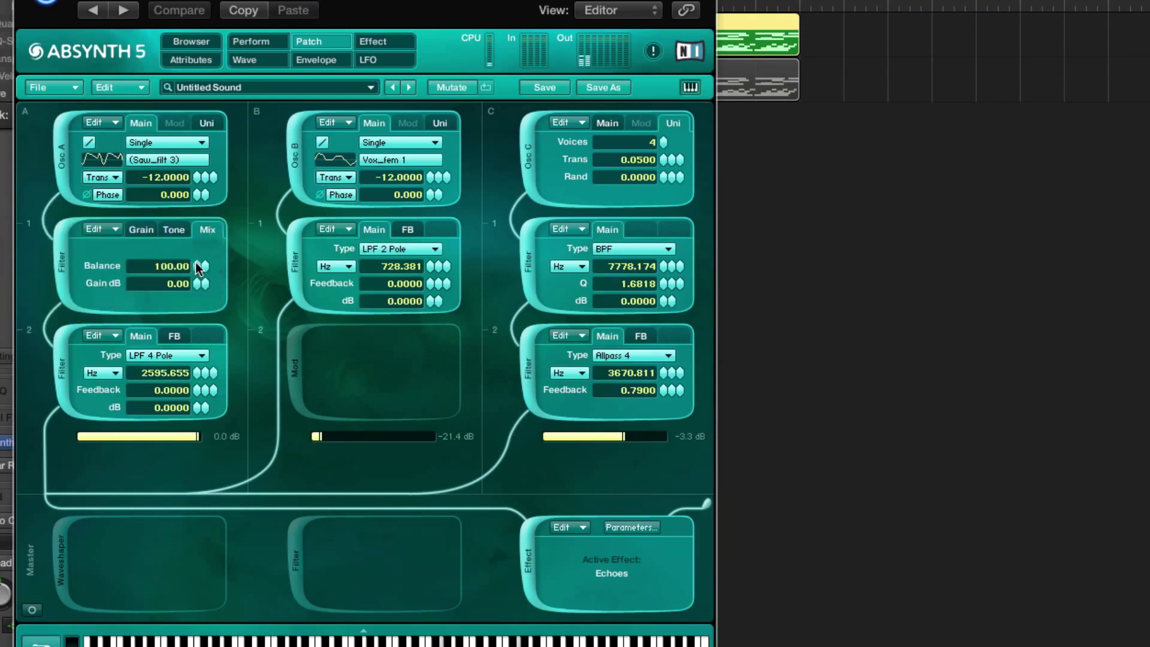
pyautogui.moveTo(200, 266); pyautogui.dragTo(206, 339)
# Step: Raise channel A's LPF 4 Pole cutoff, close Absynth, and solo the second track
pyautogui.click(179, 436)
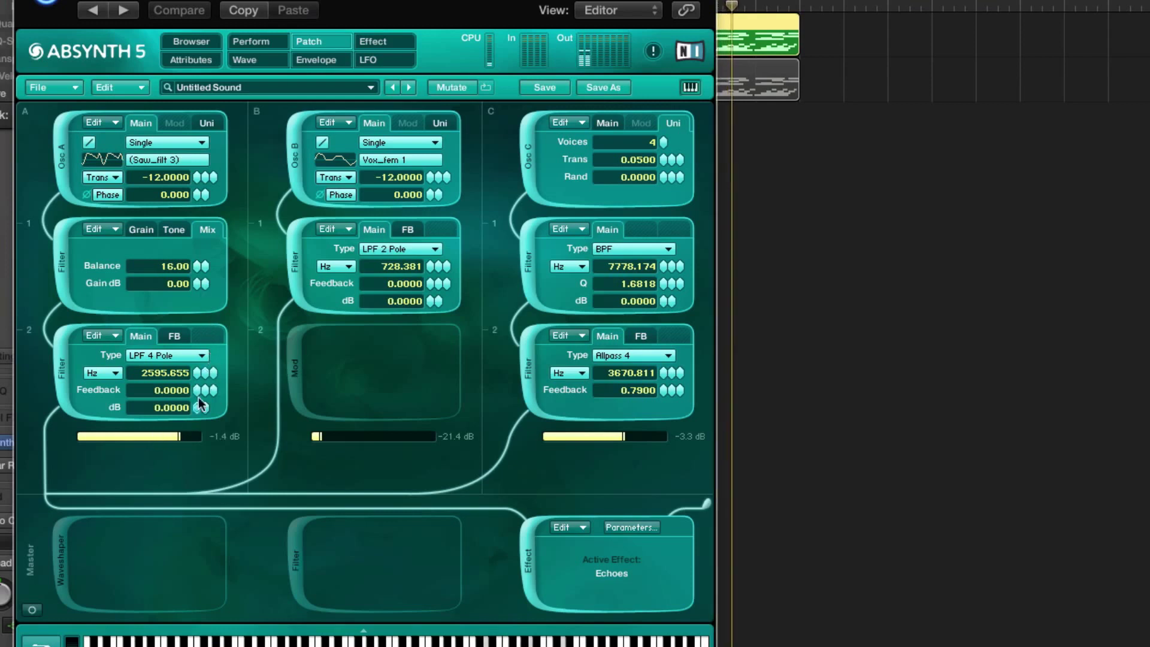
pyautogui.moveTo(196, 371); pyautogui.dragTo(195, 361)
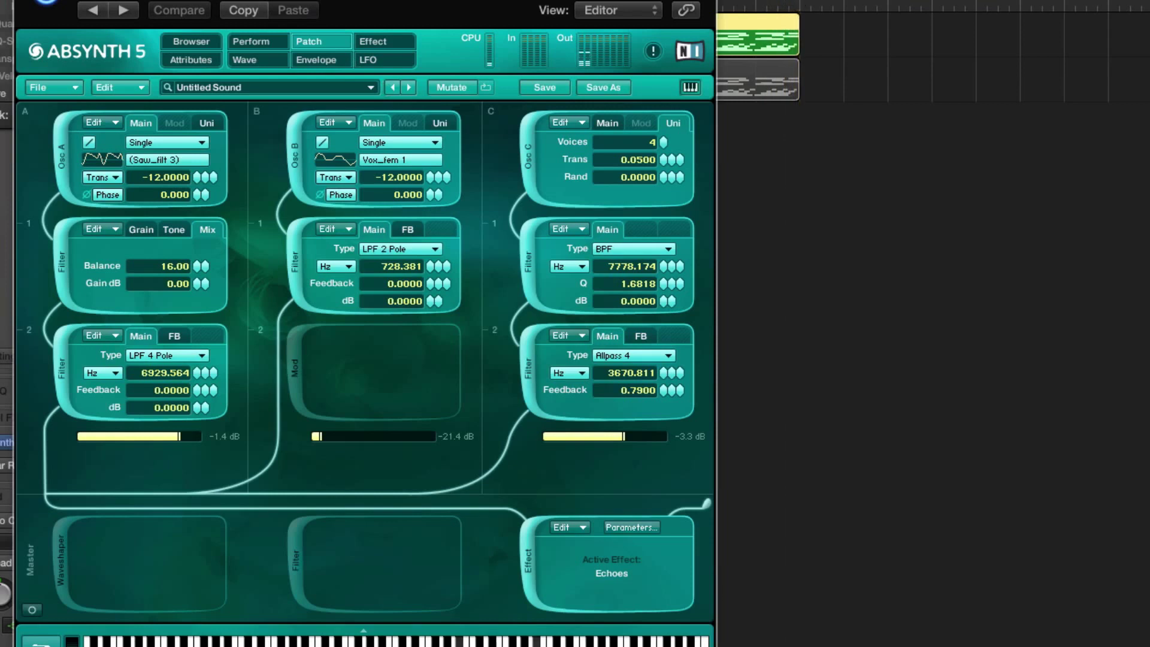
pyautogui.click(25, 0)
pyautogui.click(238, 89)
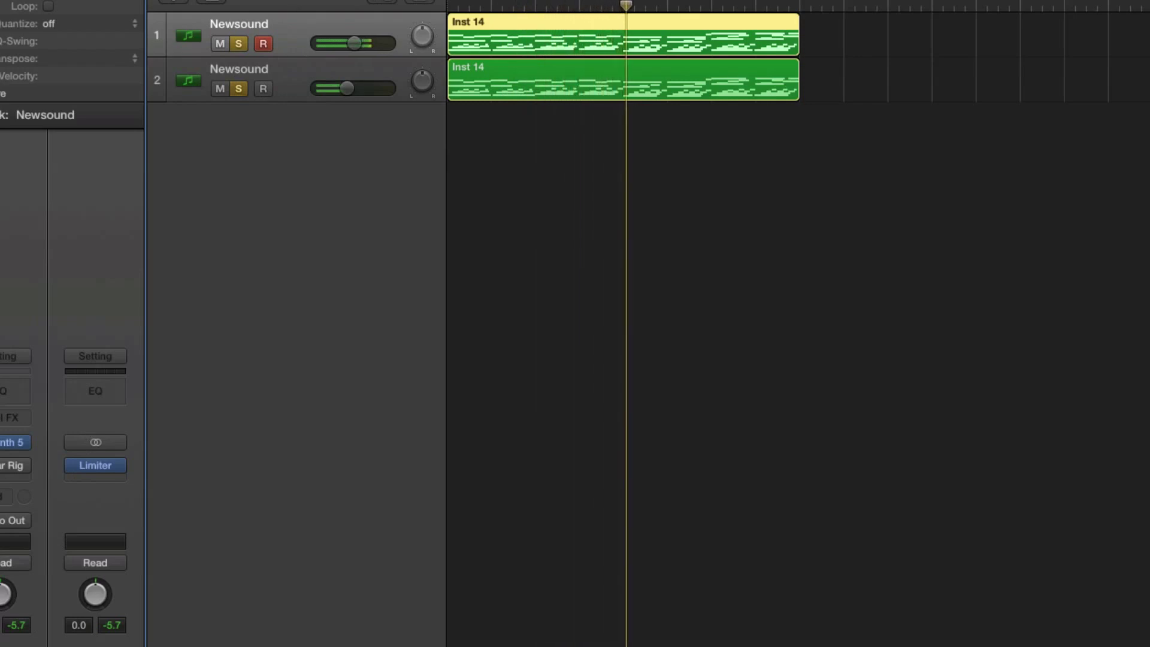
# Step: During playback, alternate selecting the second and first Newsound tracks to compare their sounds
pyautogui.click(311, 68)
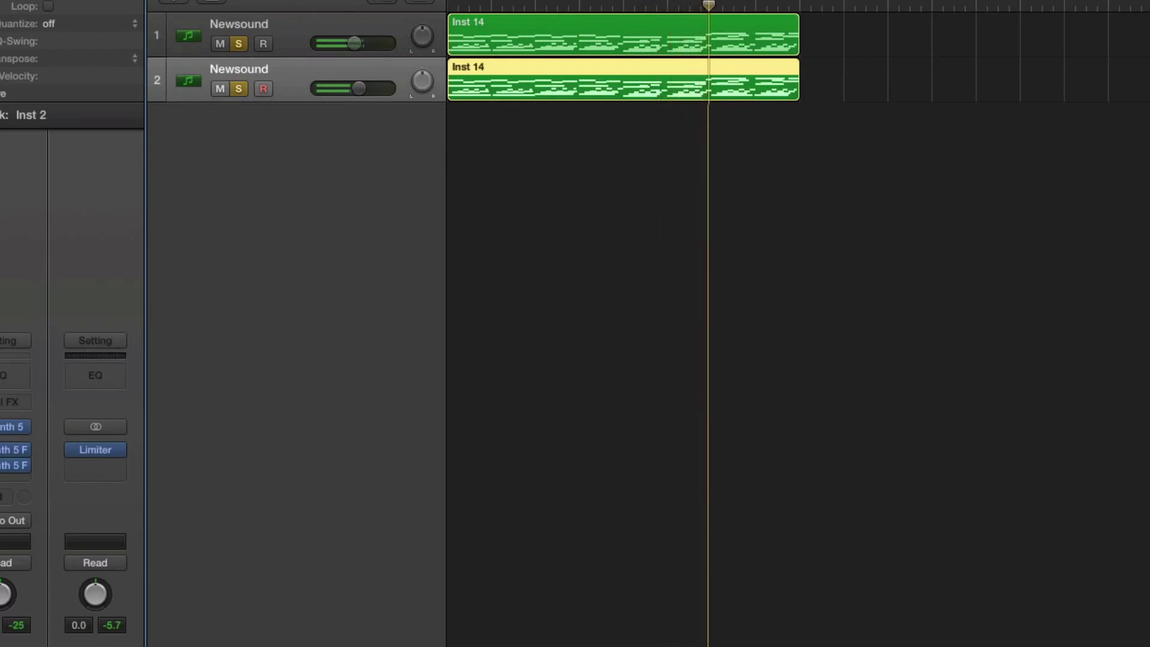
pyautogui.click(301, 36)
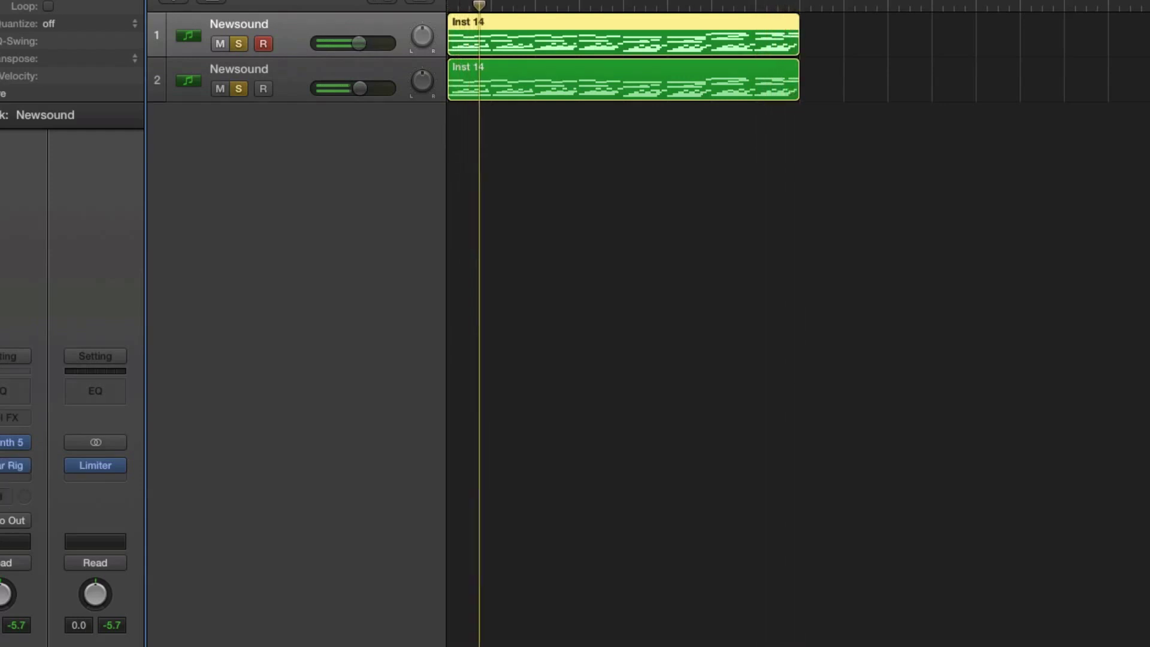
pyautogui.click(286, 94)
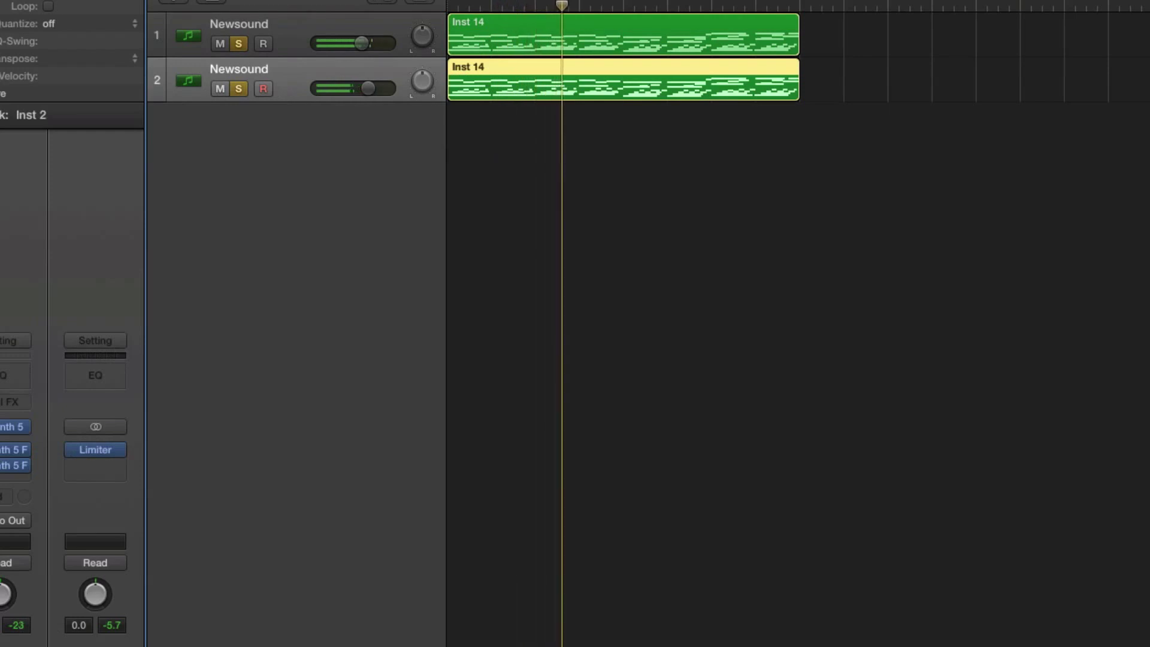
pyautogui.click(311, 43)
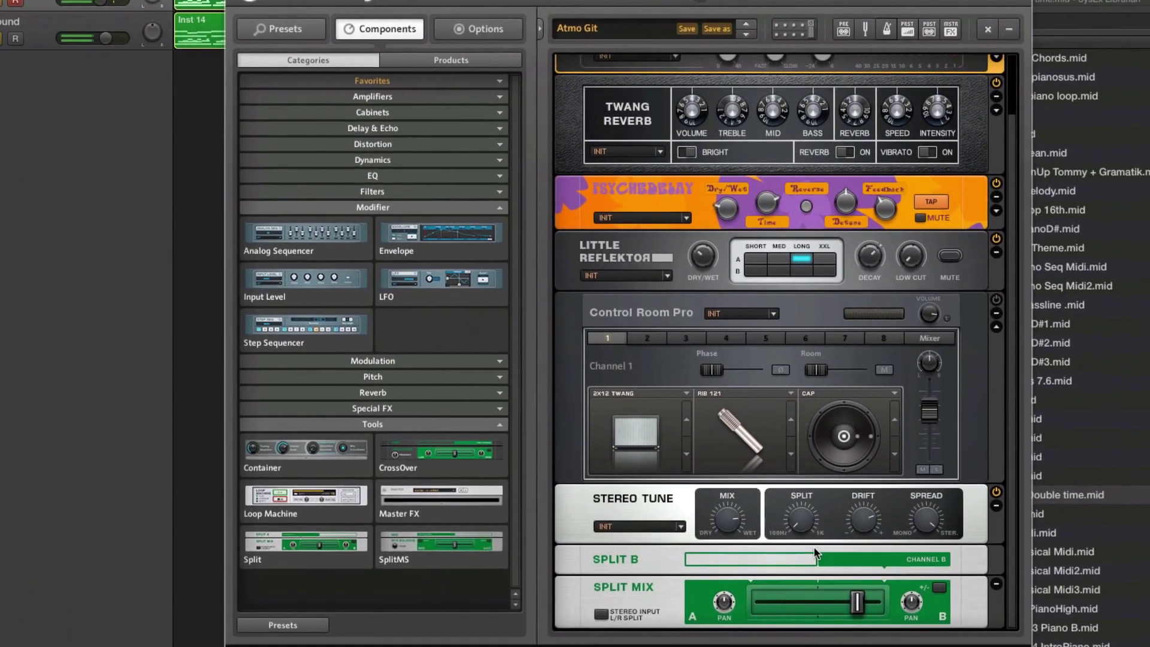
# Step: Nudge the Split Mix crossfader slightly toward B, then close the Guitar Rig window
pyautogui.moveTo(857, 617); pyautogui.dragTo(866, 614)
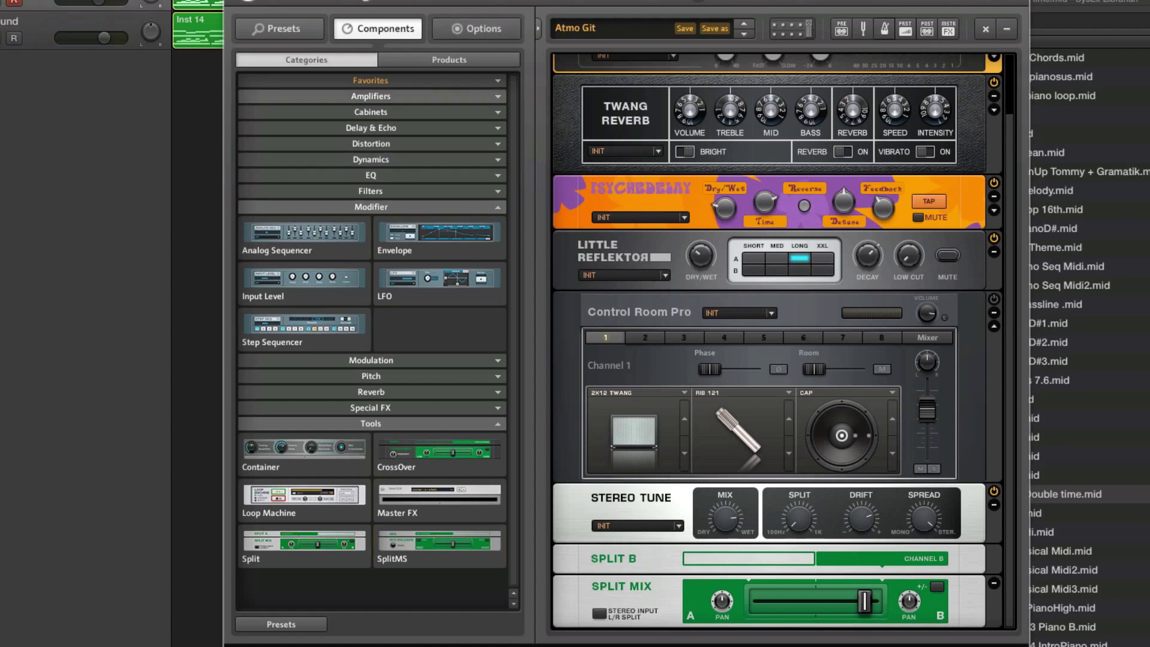
pyautogui.press('super+w')
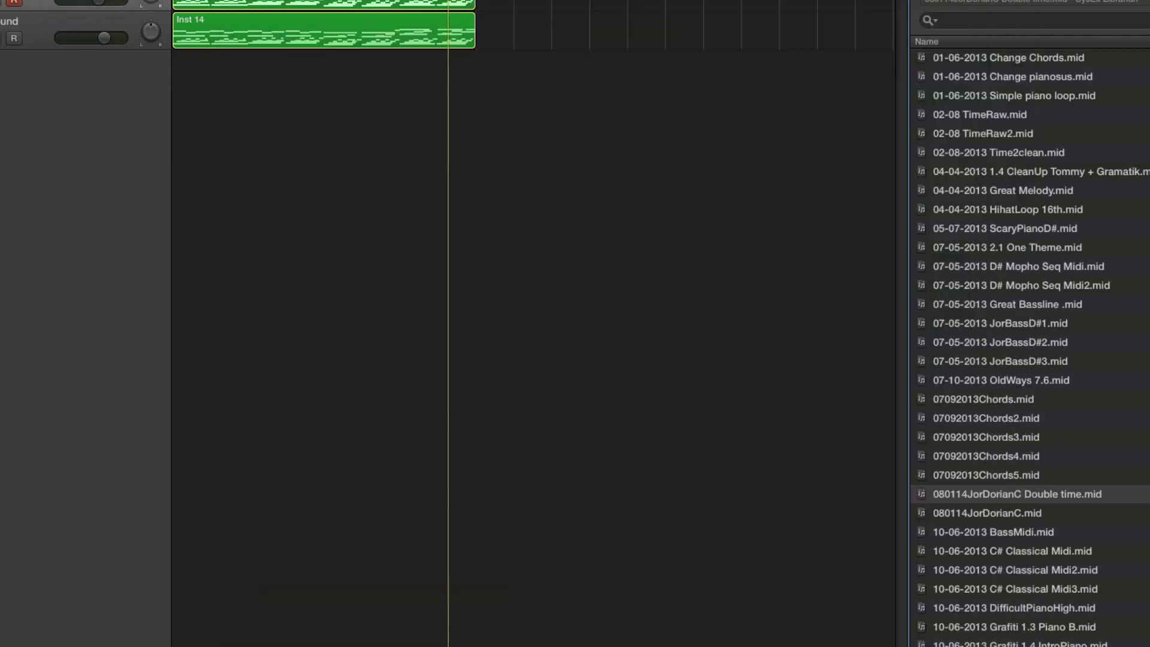
# Step: Select the upper Newsound track and open its Absynth 5 insert
pyautogui.click(42, 33)
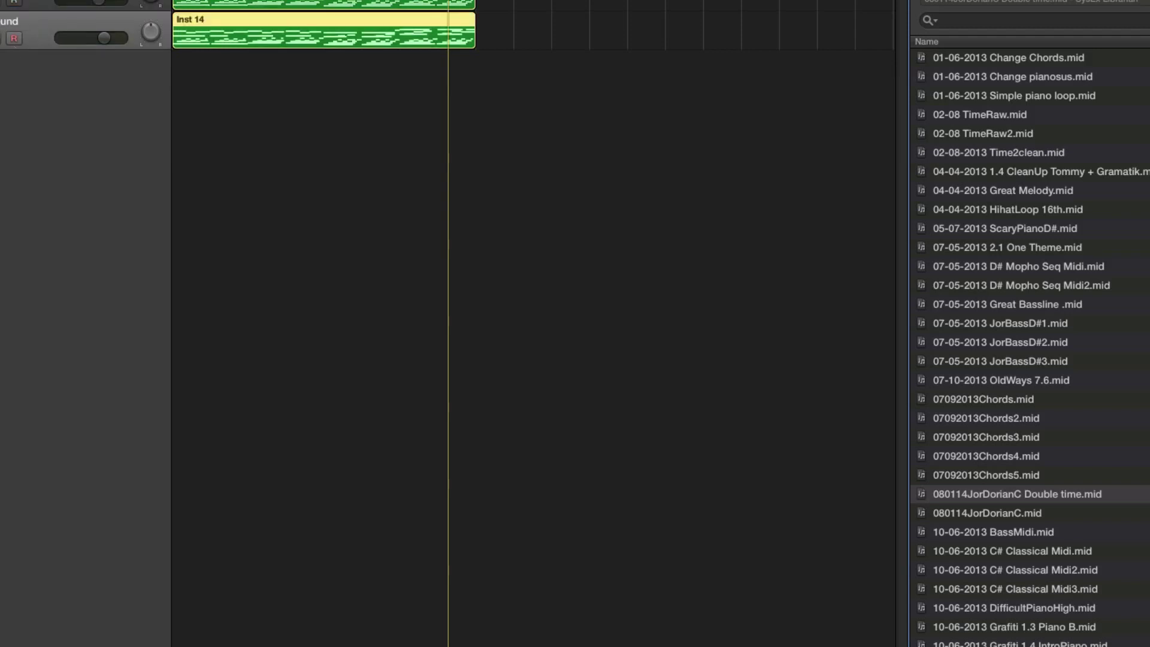
pyautogui.press('Up')
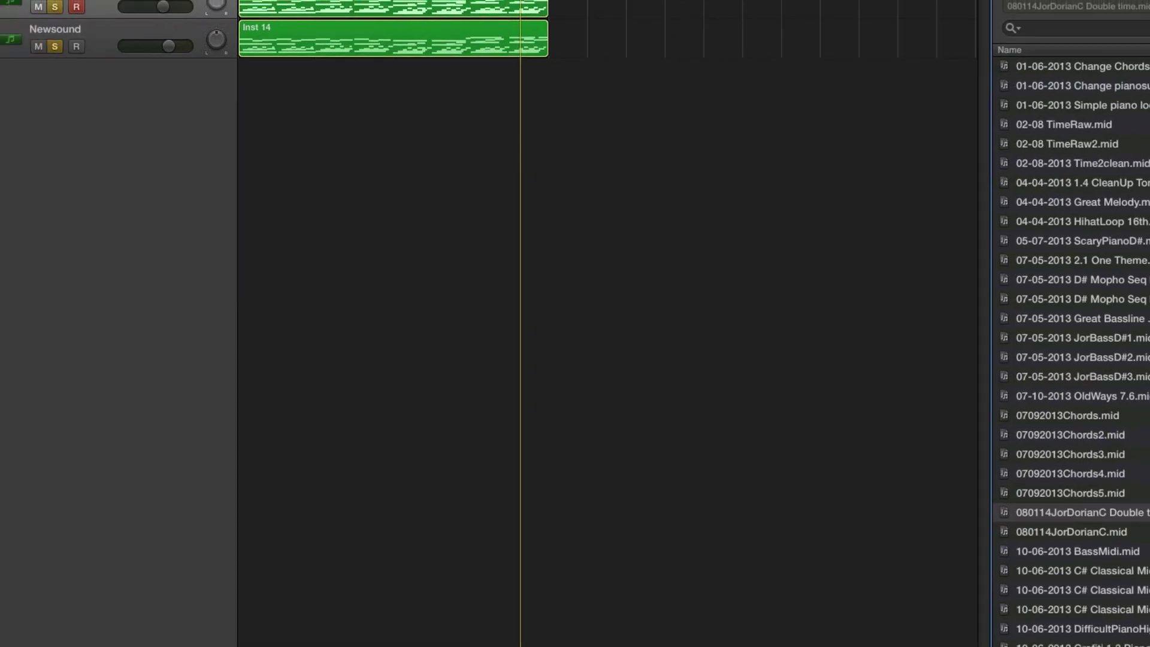
pyautogui.click(50, 411)
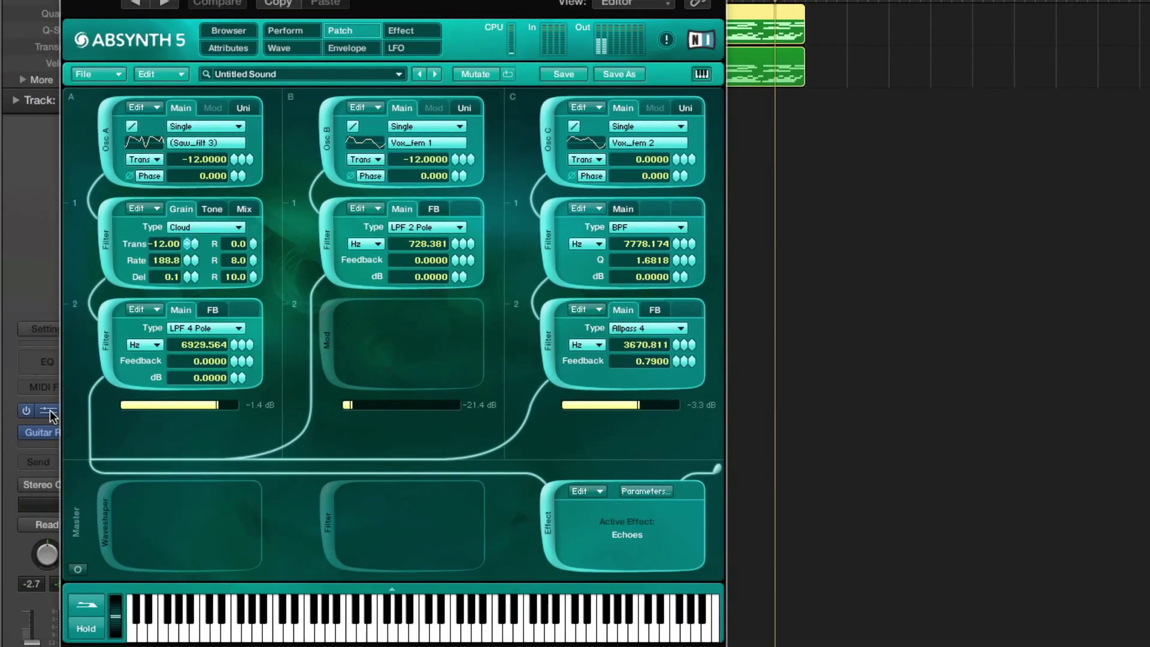
# Step: Keep oscillator A in Single mode and view the Organ 4 waveform in the Wave editor
pyautogui.click(211, 126)
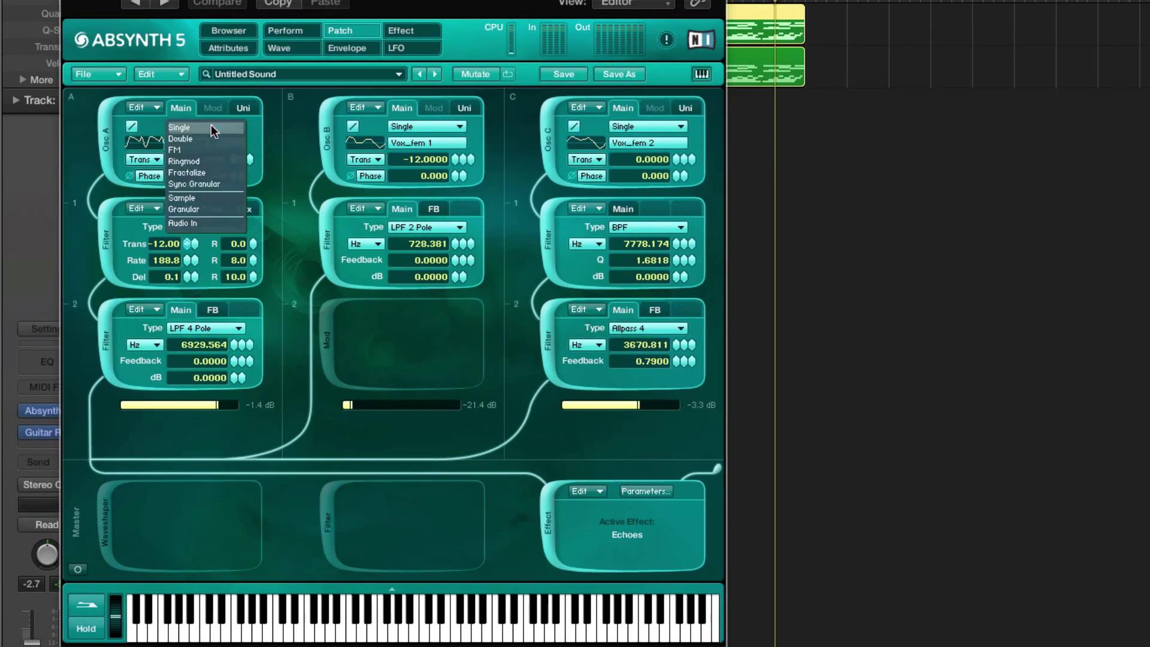
pyautogui.click(257, 128)
pyautogui.click(279, 48)
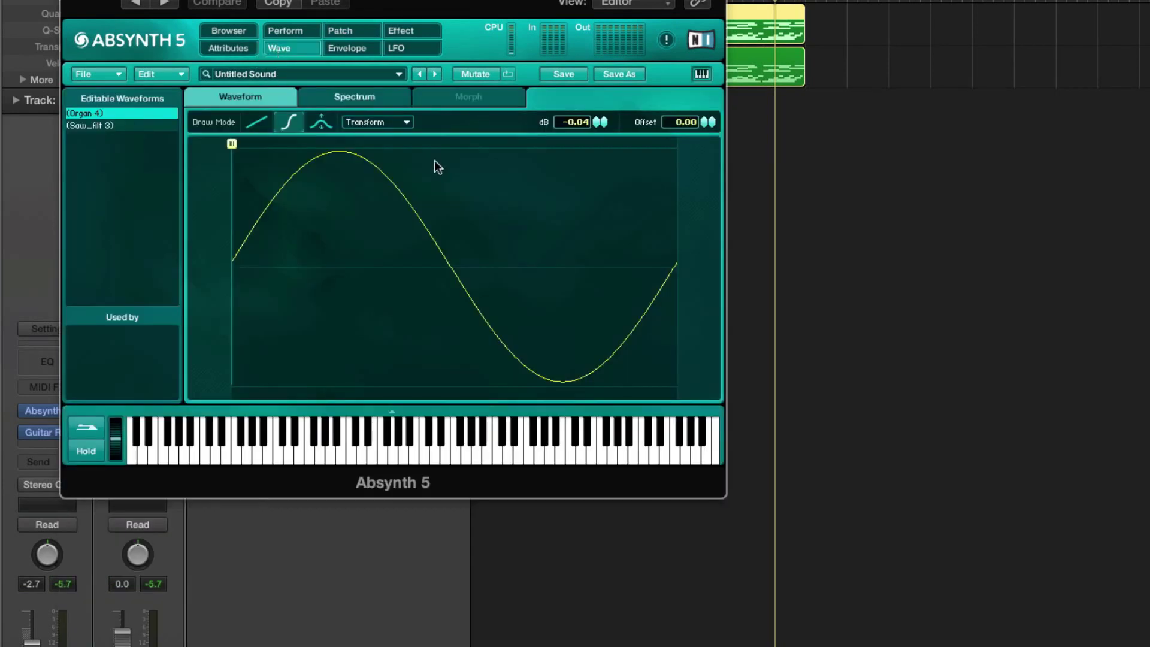
pyautogui.click(382, 123)
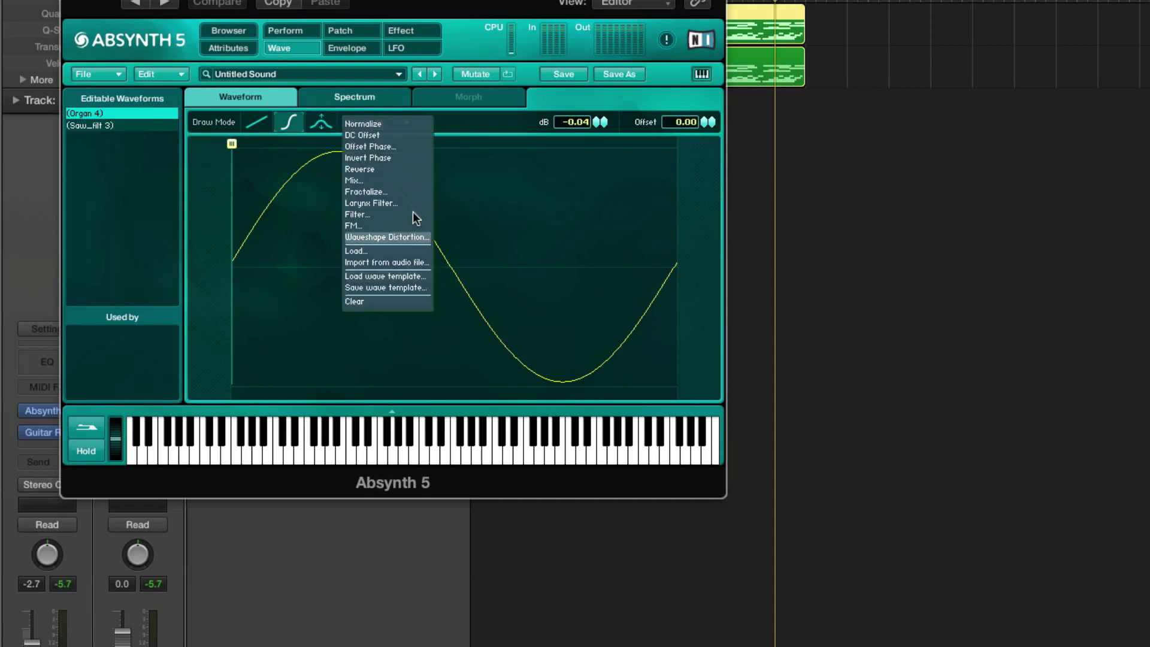
pyautogui.click(405, 275)
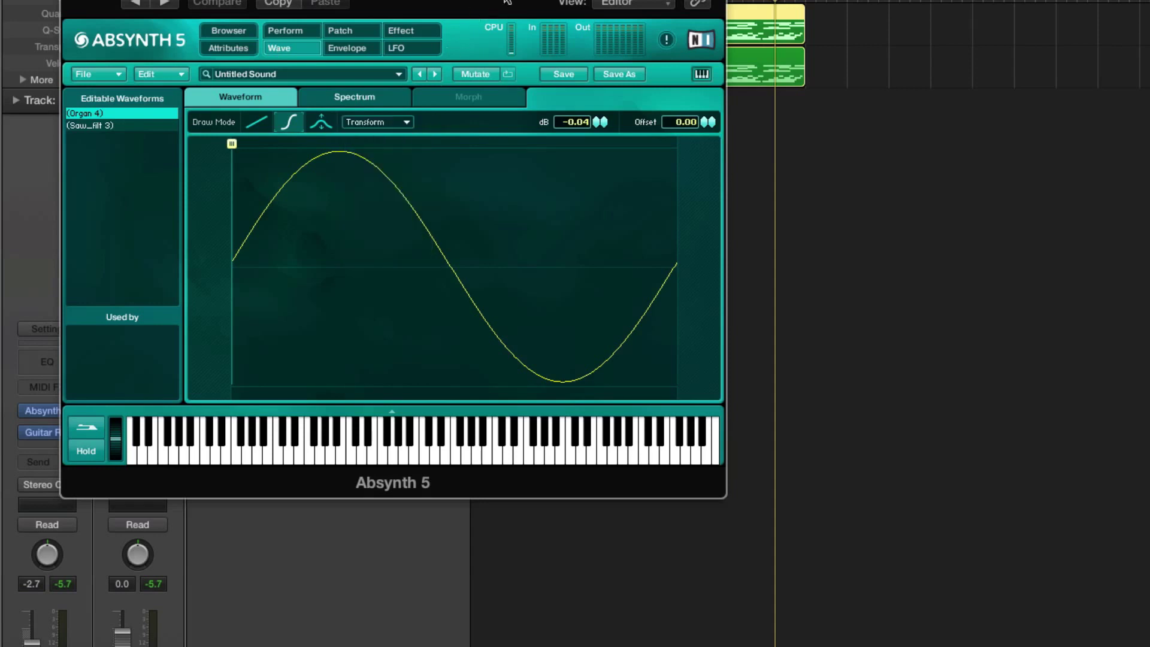